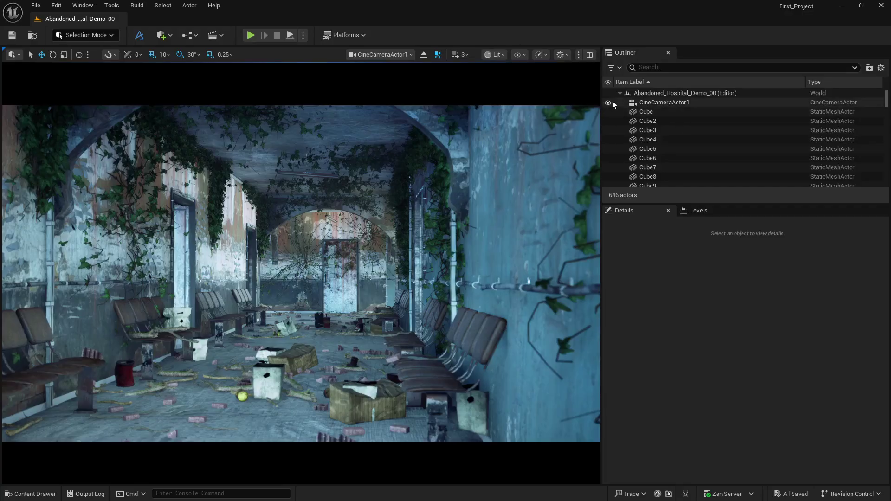
Step: Find the PostProcessVolume in the Outliner and set its Min EV100 and Max EV100 to 17
left_click(654, 68)
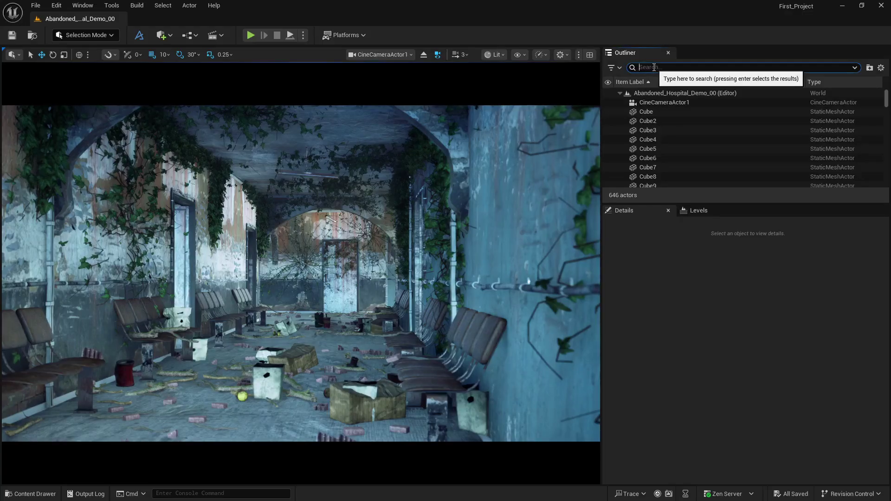
type("post")
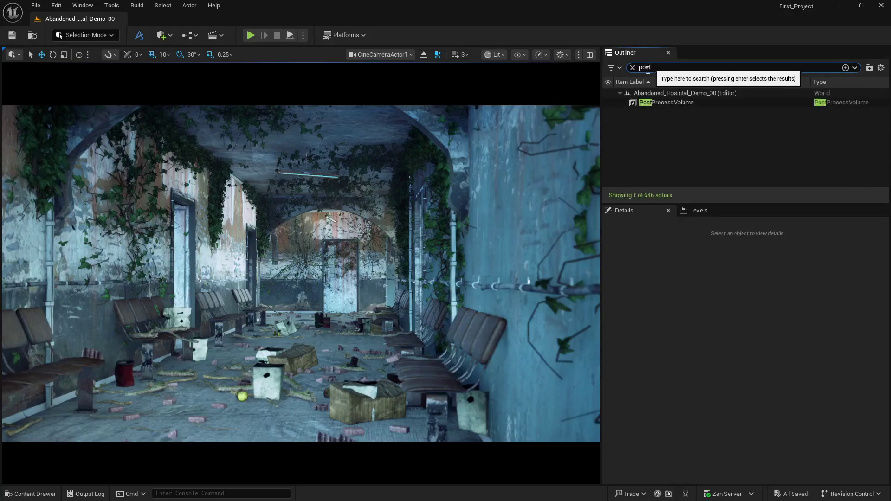
left_click(641, 103)
scroll(677, 375, "down", 5)
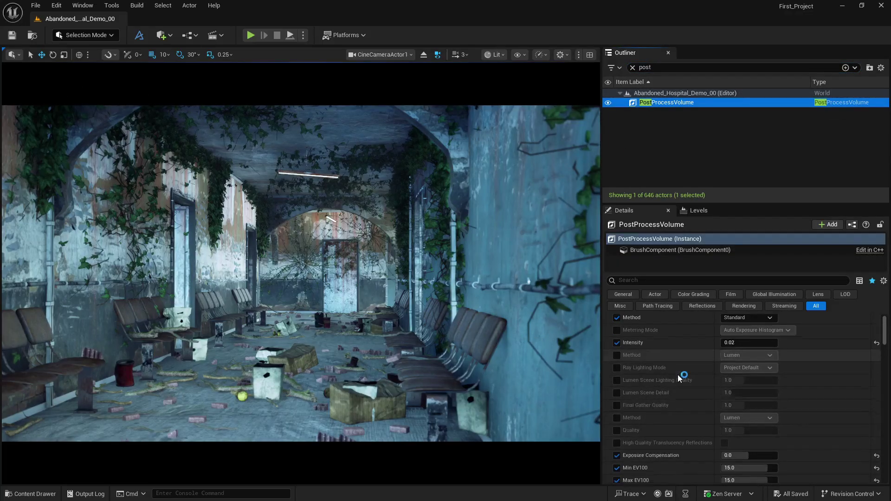
left_click(732, 380)
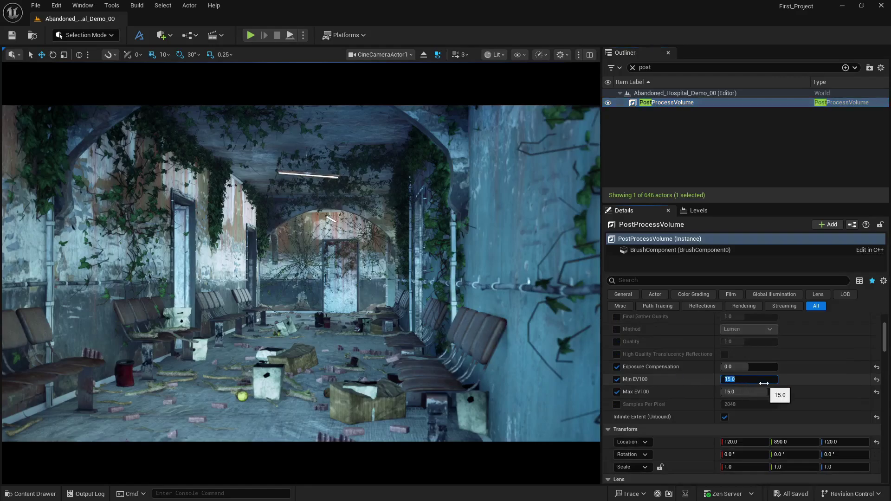
type("17")
key("Tab")
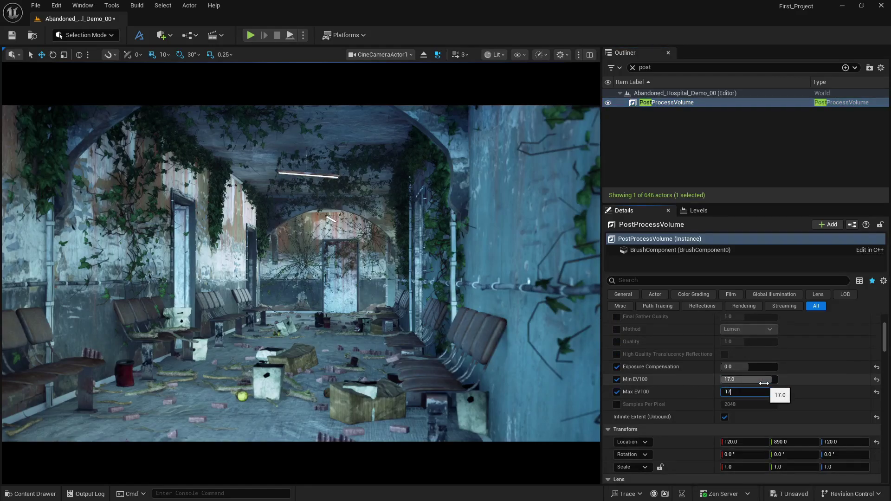
key("Return")
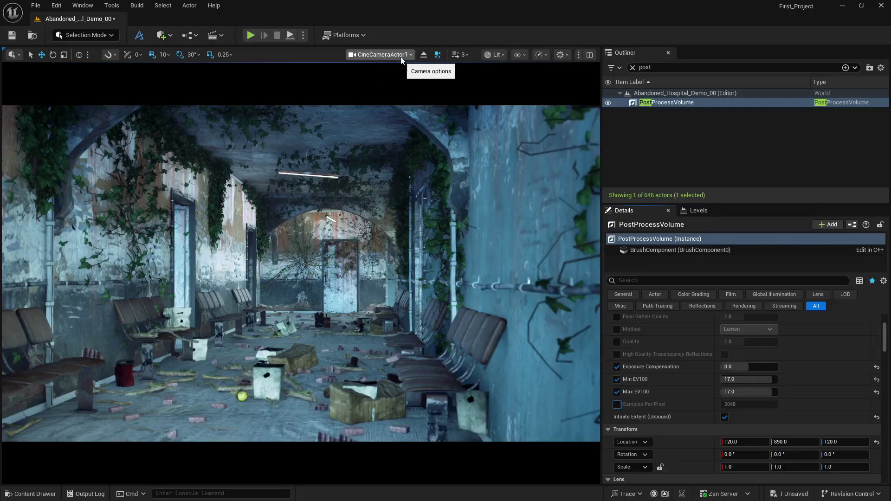
scroll(701, 385, "down", 4)
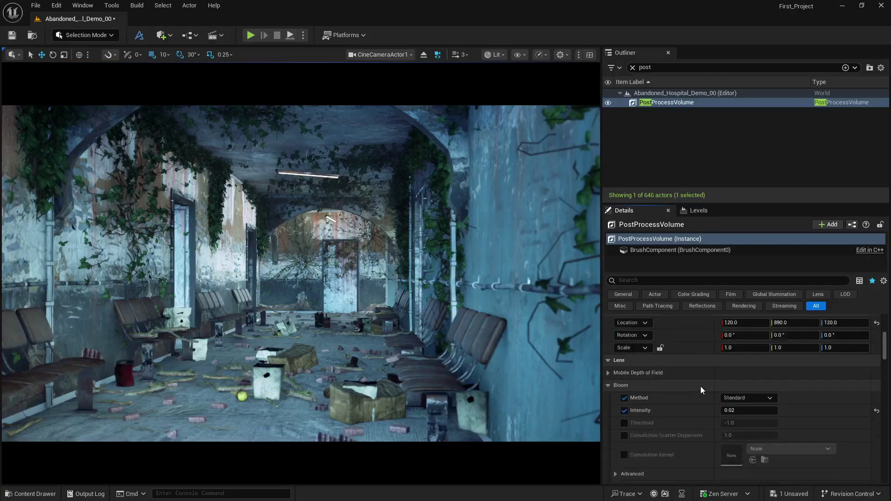
scroll(700, 386, "down", 6)
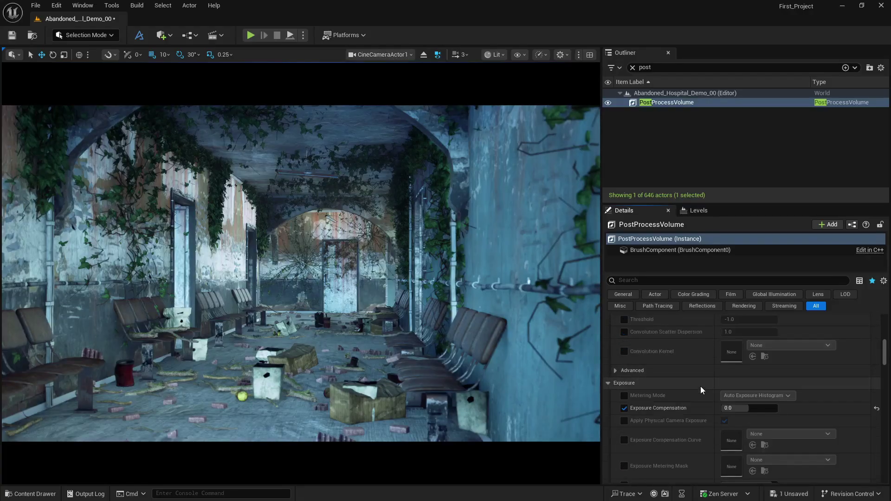
Step: Find and select CineCameraActor1 in the Outliner, and filter its details by "exposu"
double_click(645, 67)
type("cine")
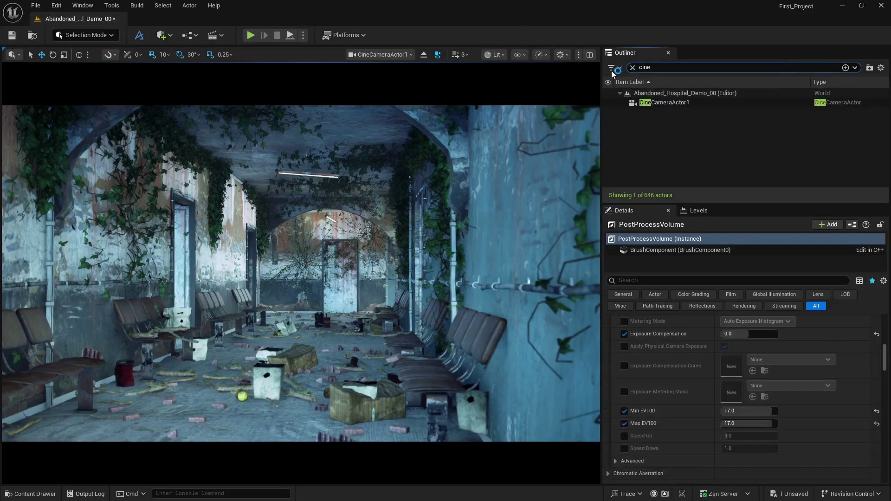
left_click(673, 103)
scroll(676, 365, "down", 3)
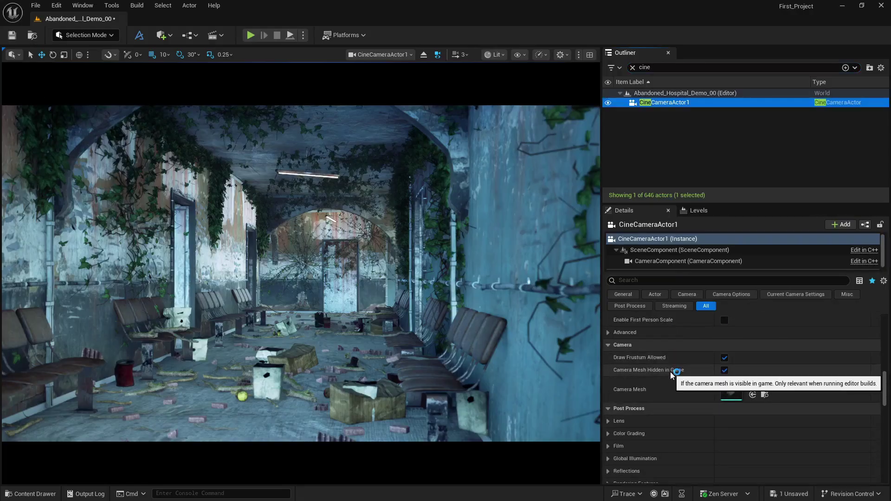
scroll(659, 385, "down", 5)
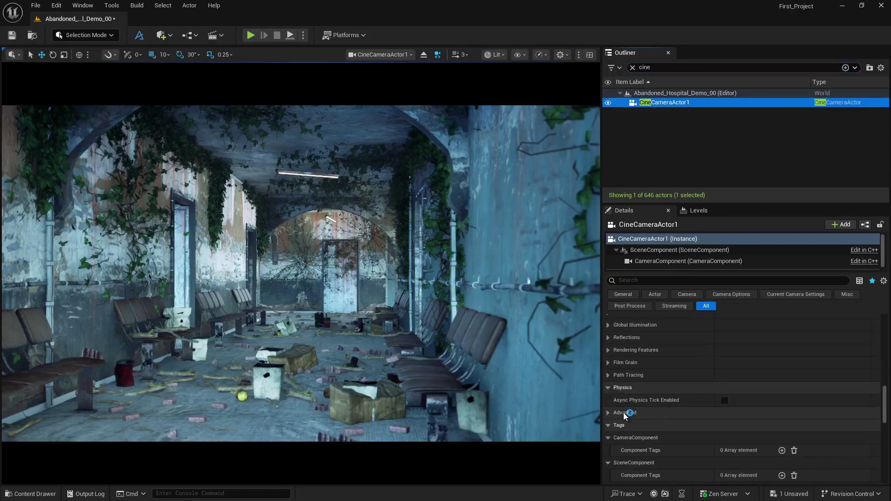
scroll(625, 415, "up", 5)
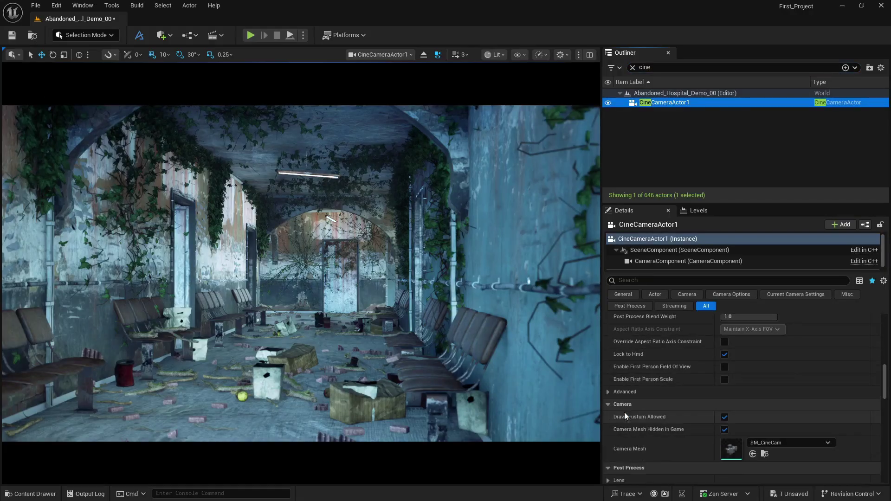
scroll(625, 412, "down", 2)
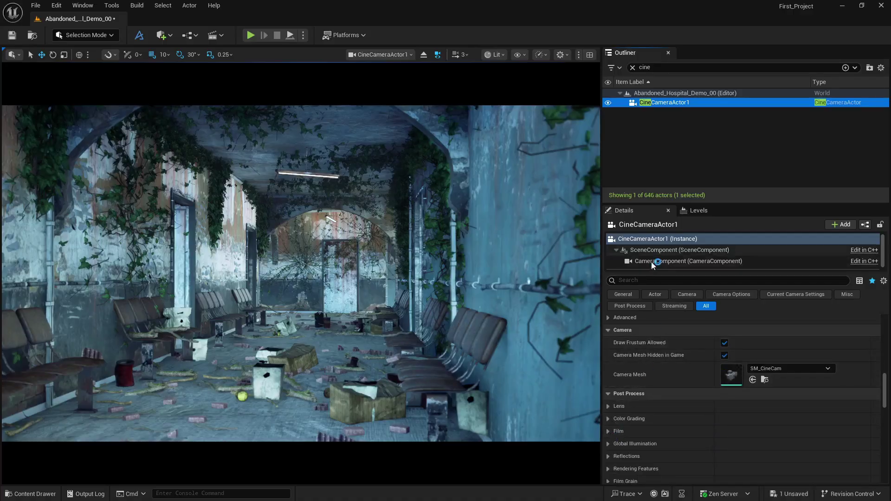
left_click(649, 280)
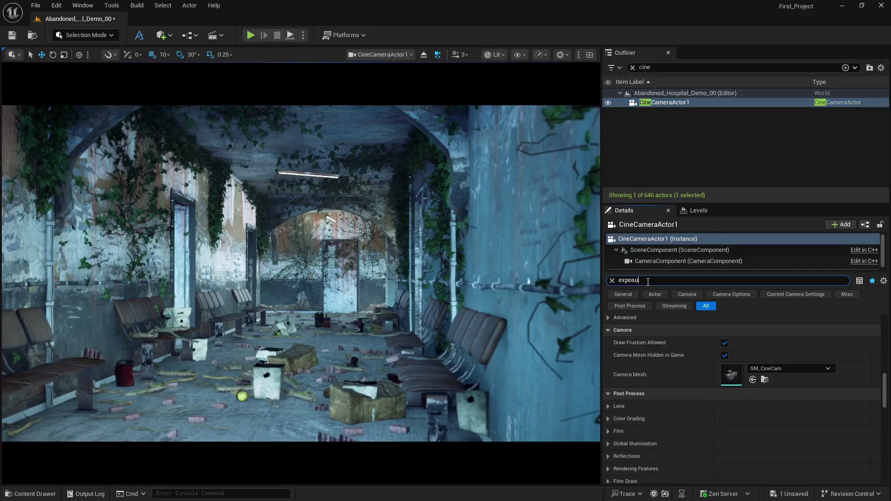
Step: Override the camera's Exposure Compensation with 0 and its Min EV100 and Max EV100 with 12
scroll(652, 395, "down", 5)
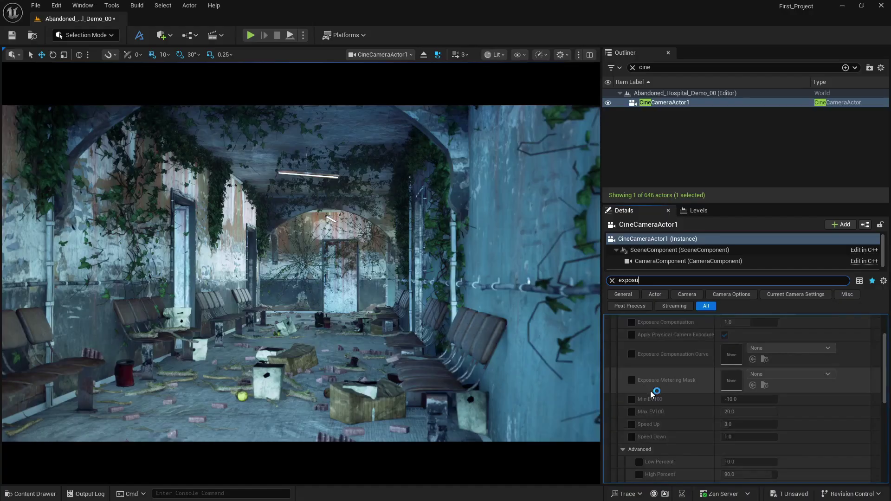
scroll(651, 395, "up", 2)
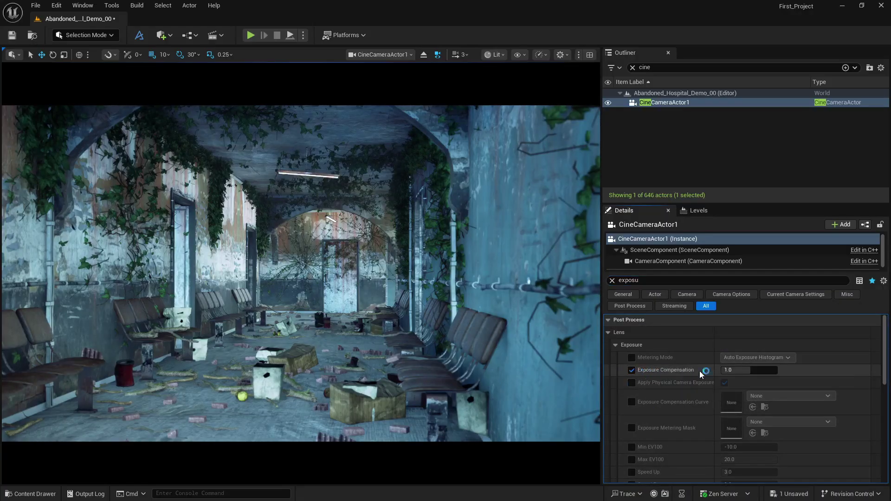
left_click(746, 371)
left_click(631, 447)
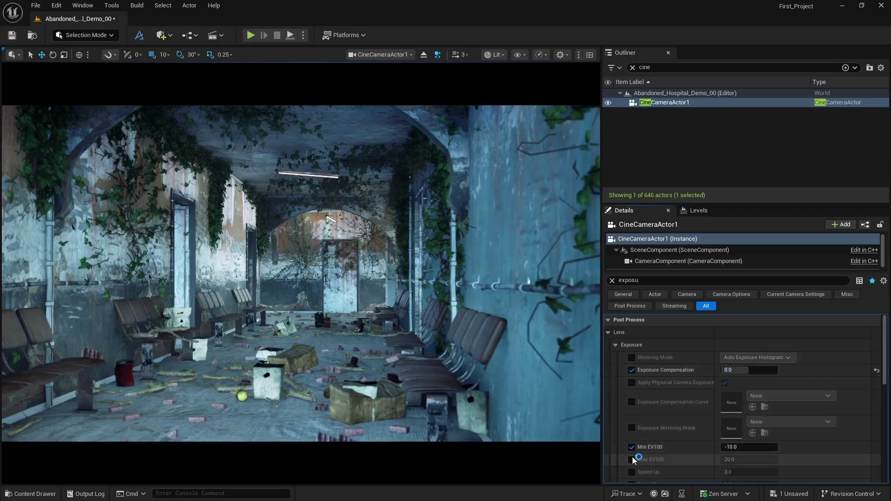
left_click(632, 460)
left_click(753, 446)
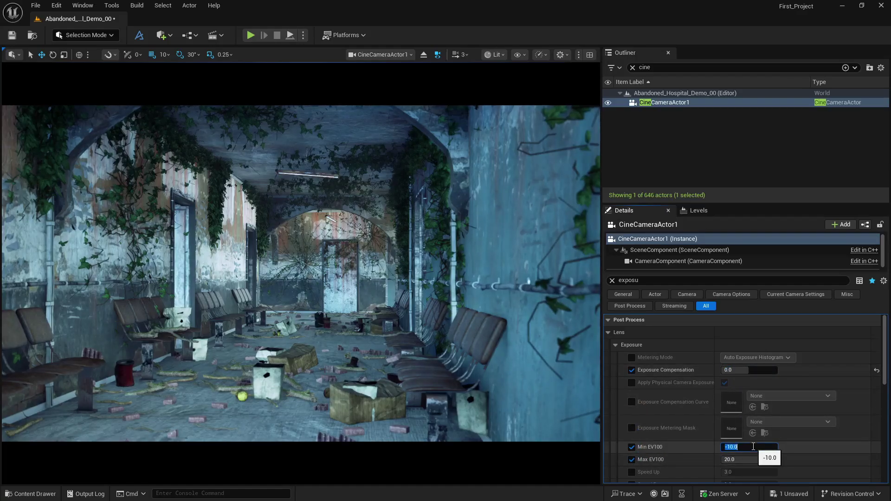
key("Return")
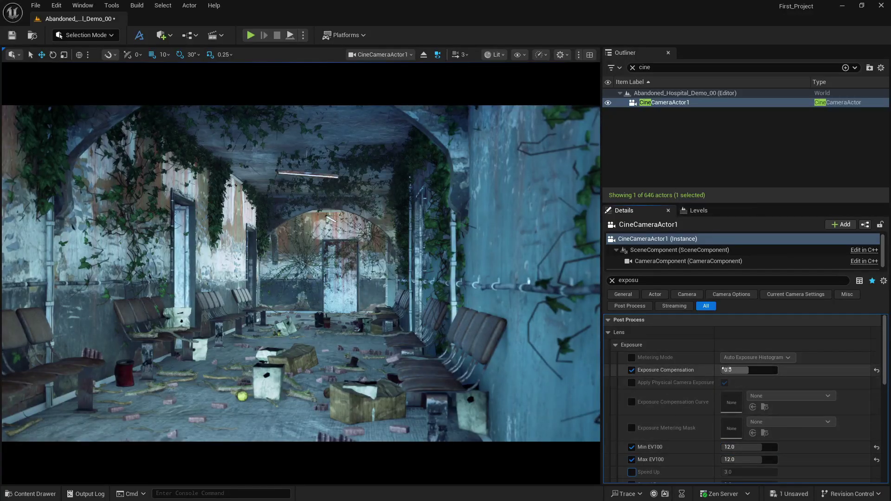
Step: Leave the cine camera for the free perspective view, and look through CineCameraActor1 again
left_click(424, 55)
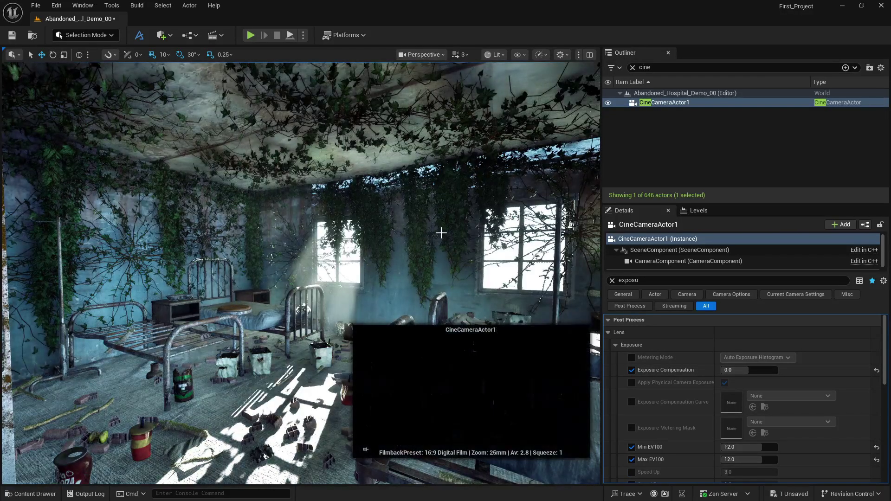
left_click(422, 55)
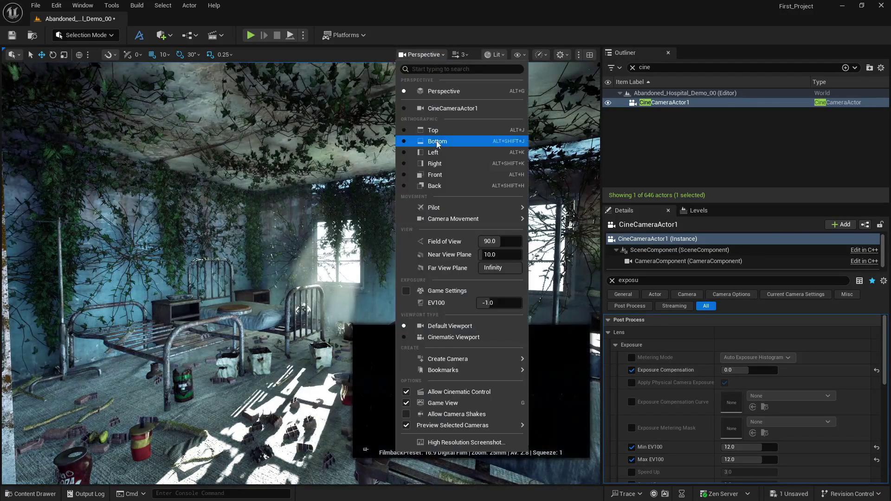
left_click(439, 108)
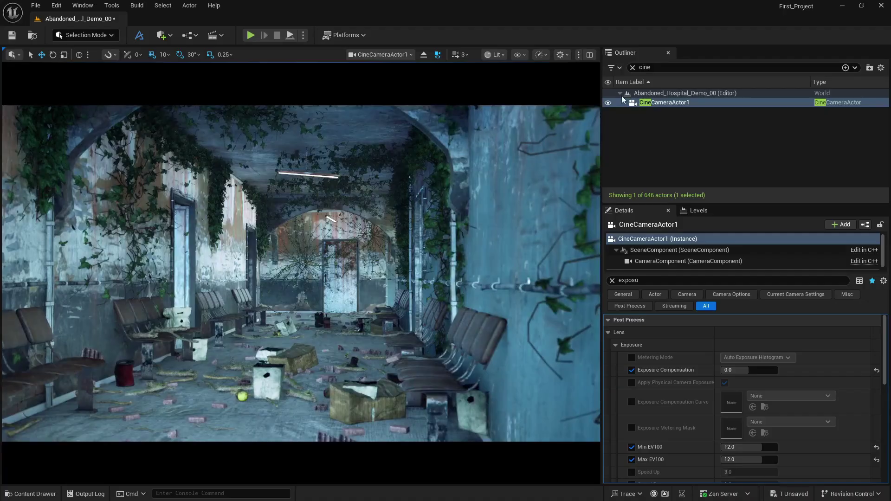
Step: Find the PostProcessVolume in the Outliner and toggle its visibility off and on to compare its effect on the corridor
left_click(632, 68)
type("post")
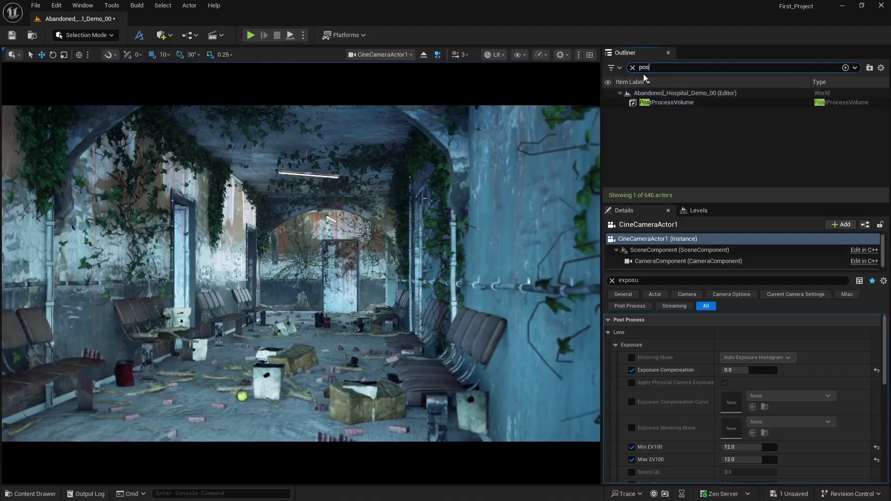
left_click(644, 103)
left_click(607, 103)
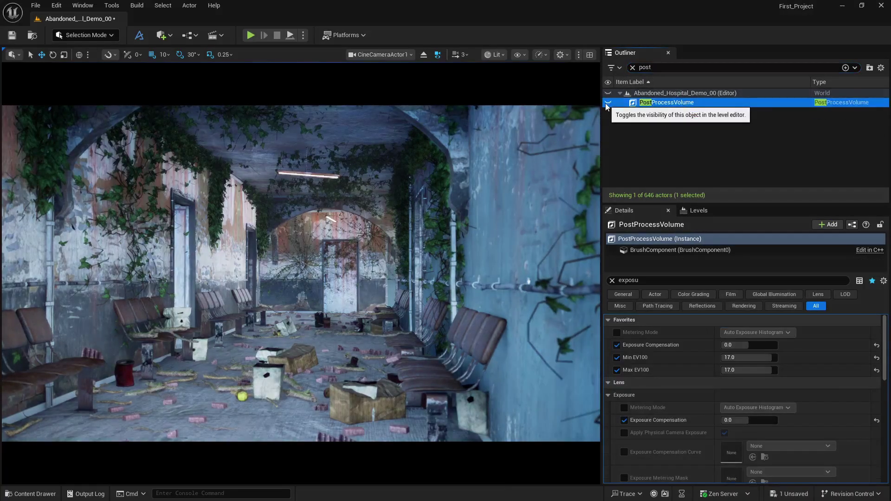
left_click(607, 103)
left_click(607, 103)
left_click(607, 103)
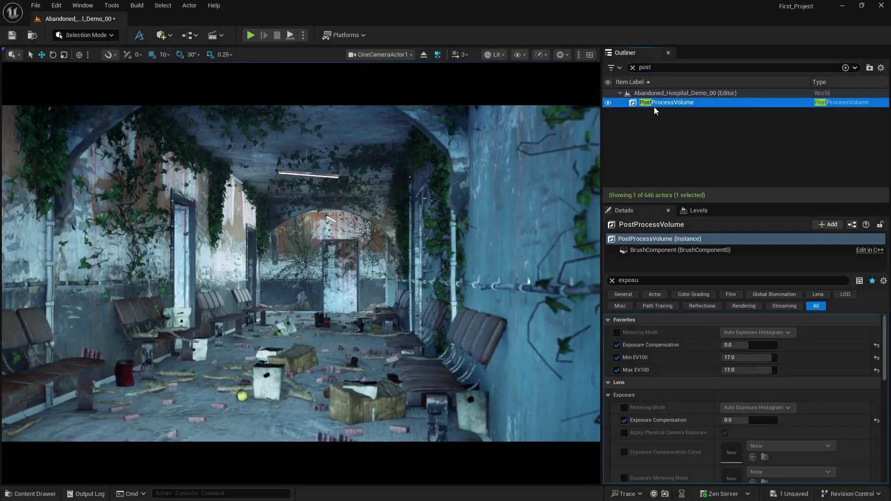
Step: Select the SM_AbandonedBuilding_06 arch, leave the camera view, focus on the arch, and inspect the corridor in the perspective view
left_click(632, 68)
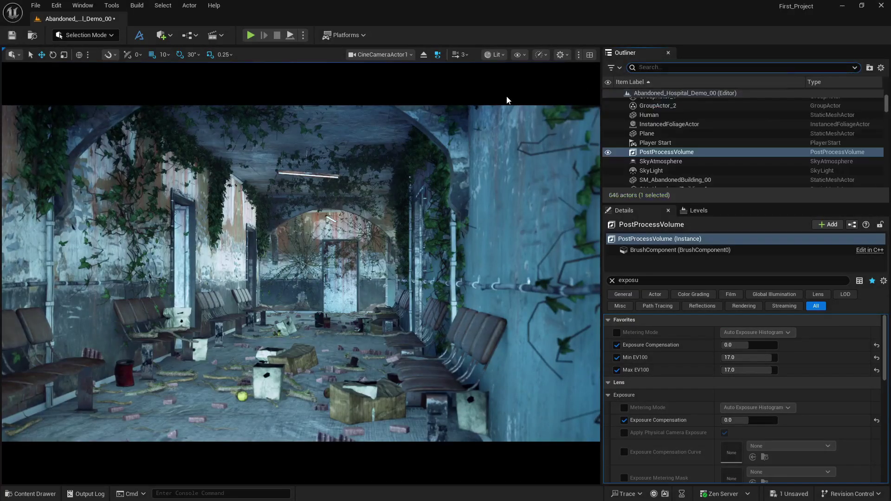
left_click(393, 221)
left_click(424, 55)
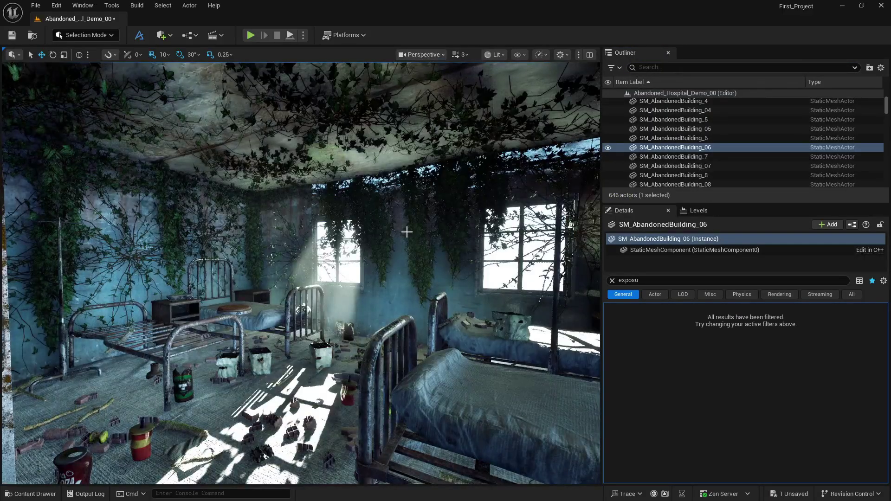
key("f")
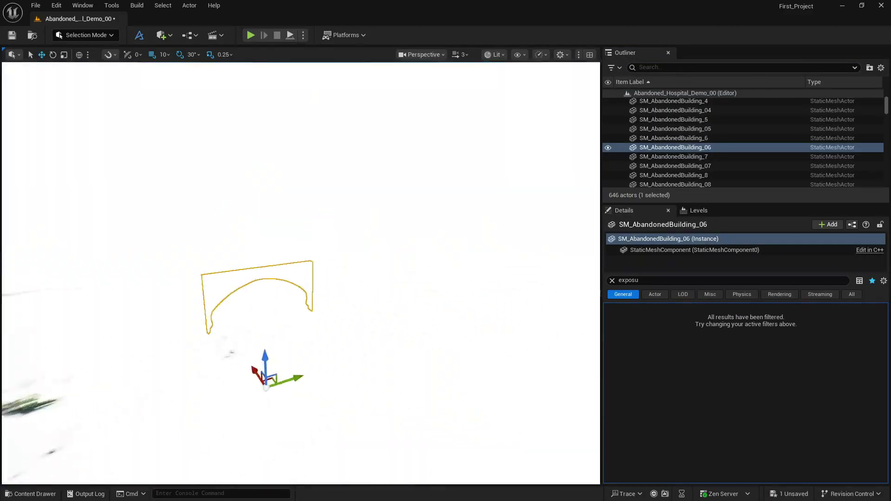
right_click_drag(301, 274, 346, 280)
scroll(300, 274, "down", 3)
key("w")
scroll(301, 273, "down", 3)
right_click_drag(416, 210, 415, 210)
Step: Search the Outliner for "post", select the PostProcessVolume to check its exposure settings, and clear the search
left_click(654, 68)
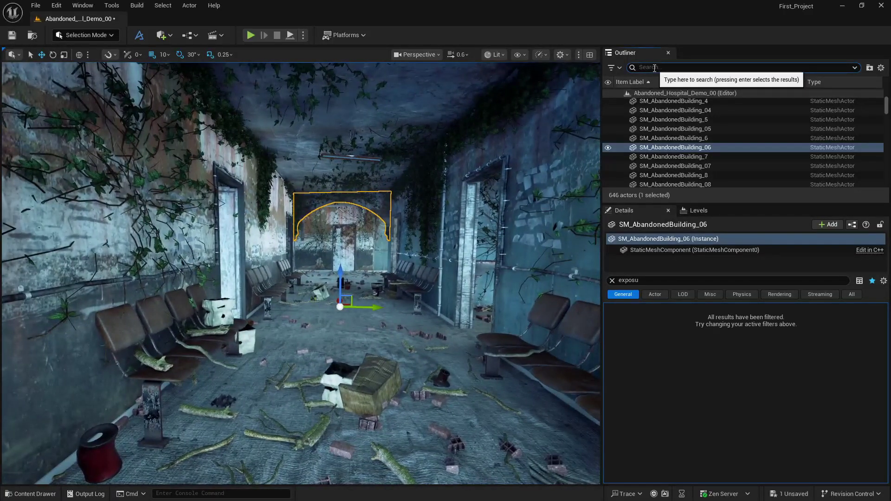
type("post")
left_click(652, 94)
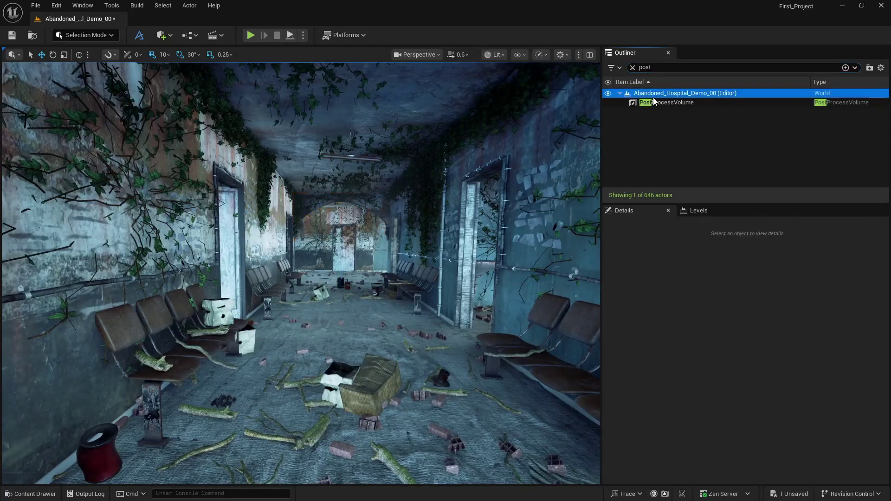
left_click(650, 103)
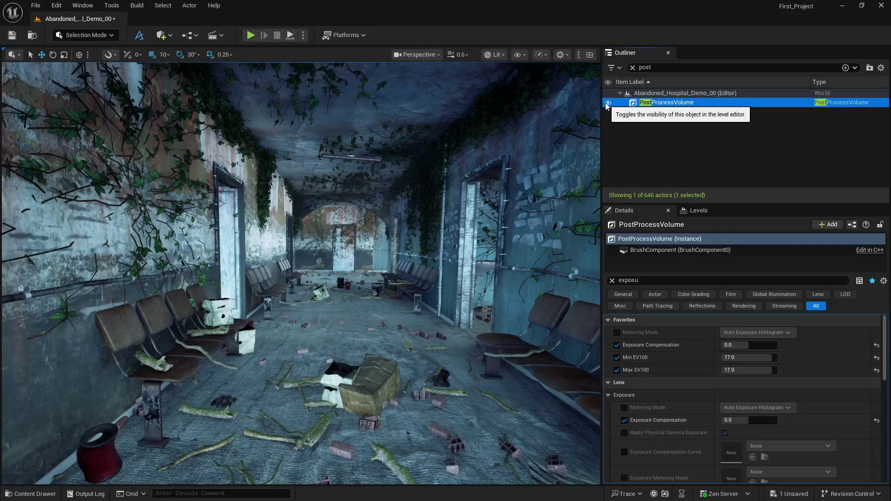
left_click(632, 67)
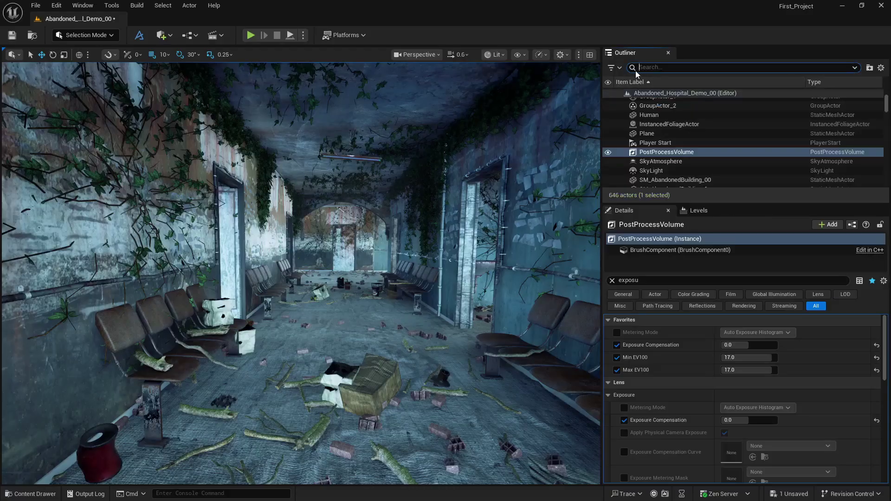
Step: Look through CineCameraActor1 and select the DirectionalLight by searching the Outliner for "direc", with its property filter cleared
left_click(436, 57)
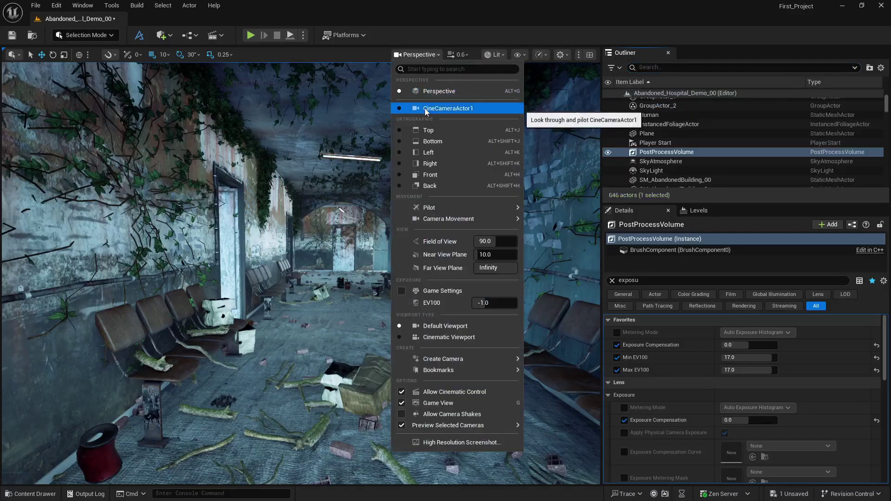
left_click(426, 108)
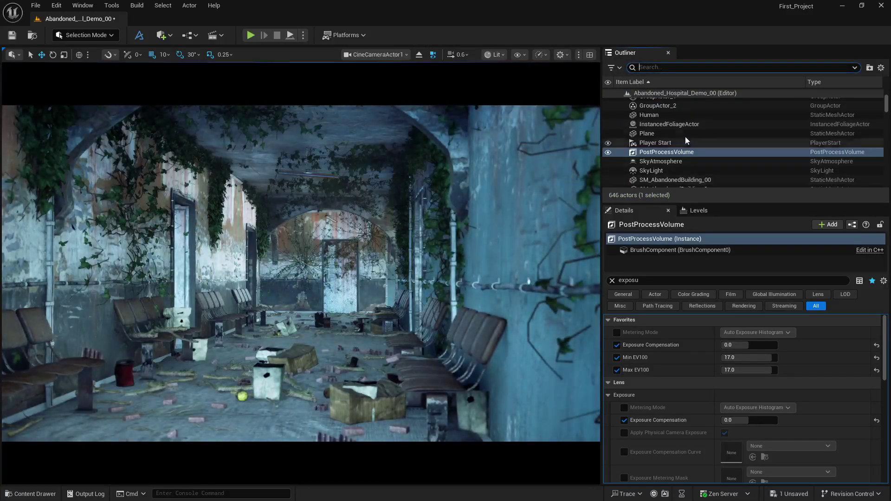
type("direc")
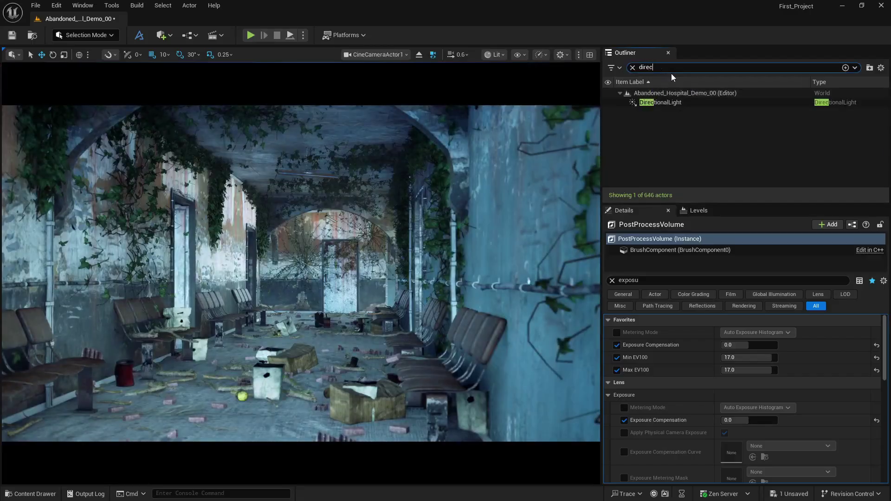
left_click(678, 101)
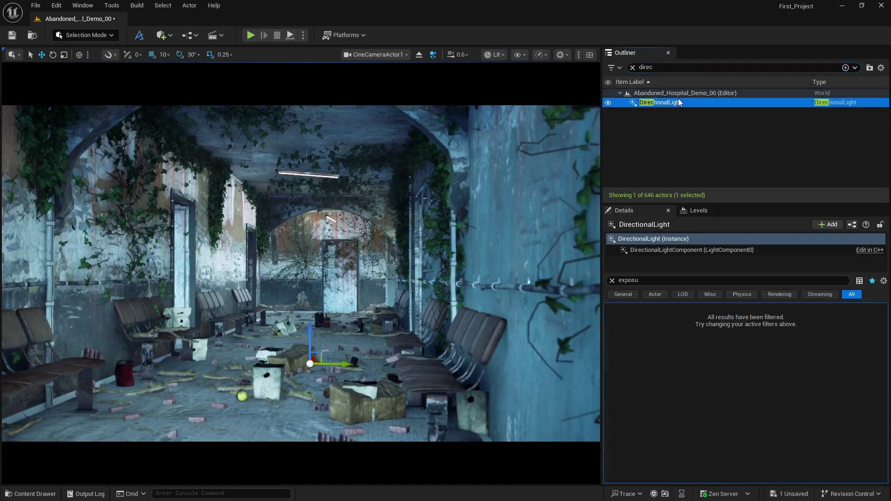
left_click(612, 281)
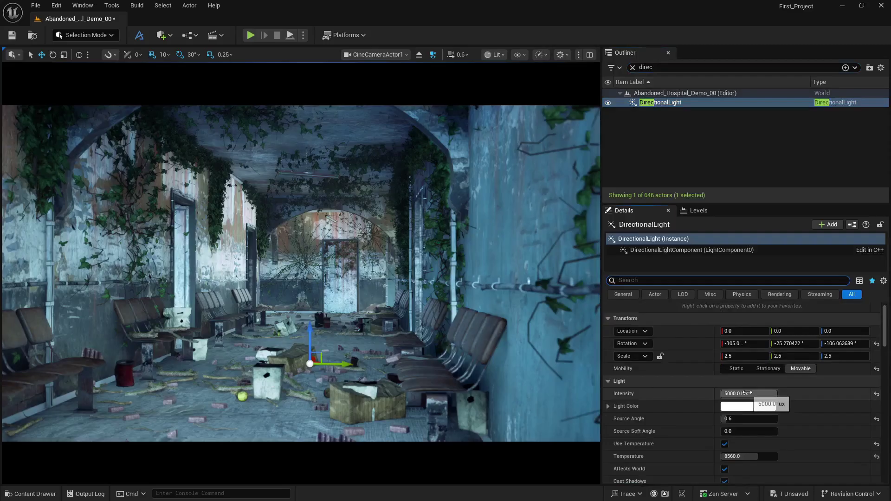
Step: Try a DirectionalLight intensity of 1000 lux and settle on 500 lux
left_click(745, 393)
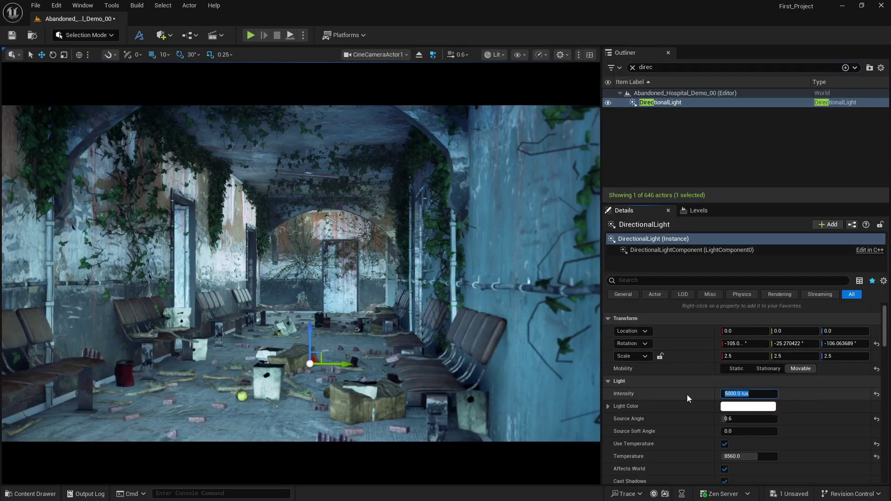
type("1000")
key("Return")
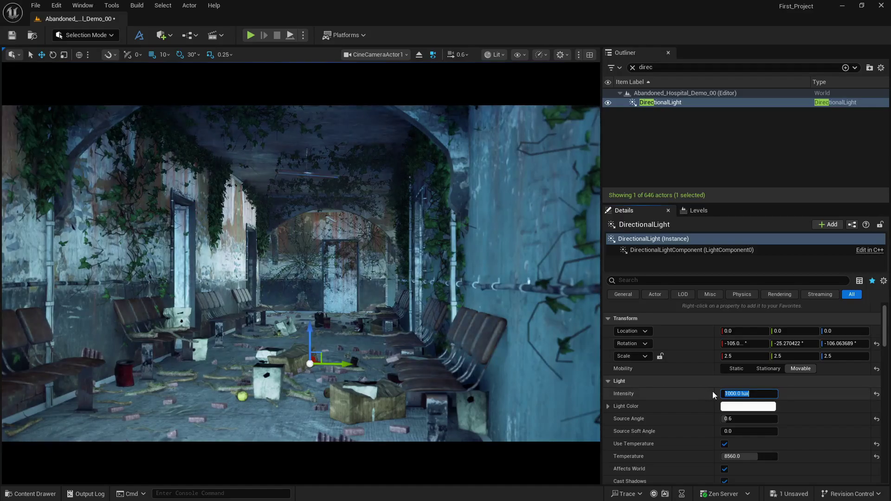
type("500")
key("Return")
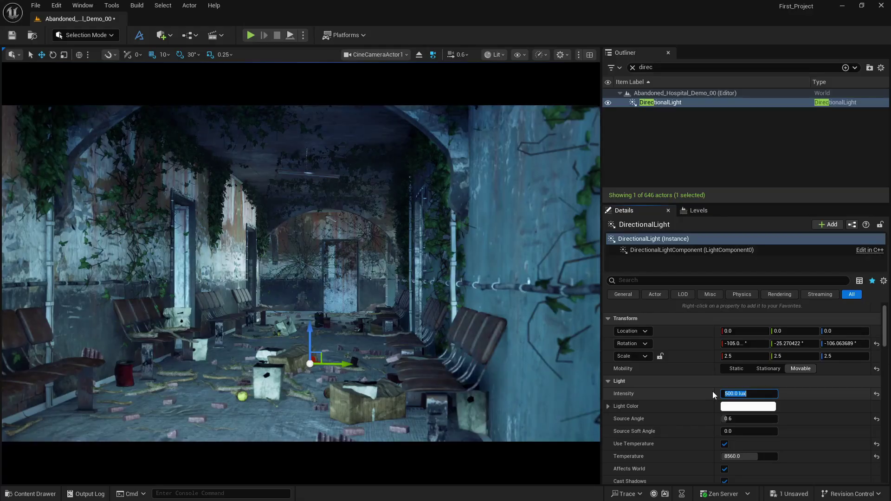
Step: Clear the Outliner search, check the SkyLight's Intensity Scale, and deselect it by selecting the level entry
left_click(636, 69)
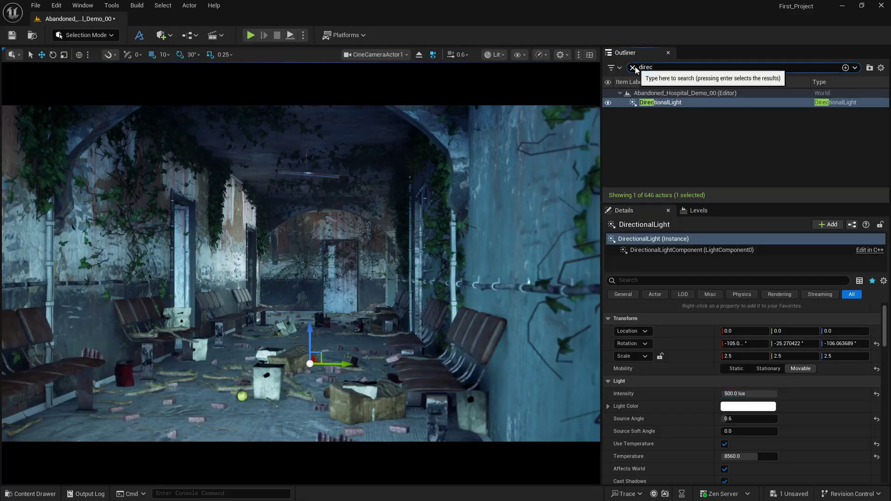
left_click(632, 68)
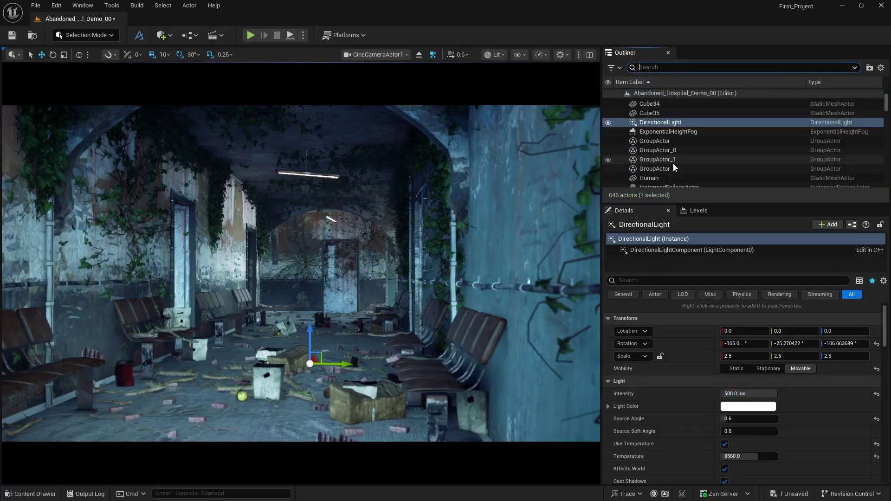
scroll(675, 168, "down", 2)
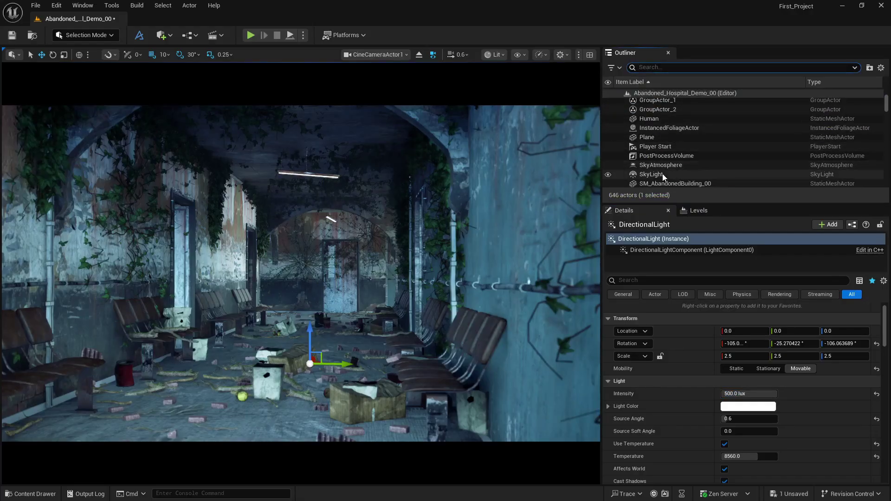
left_click(666, 175)
scroll(678, 370, "down", 3)
left_click(770, 408)
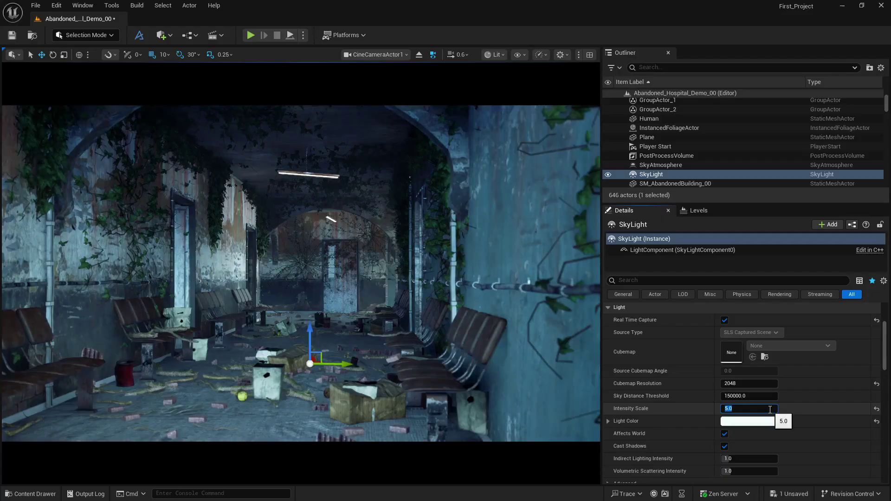
left_click(647, 92)
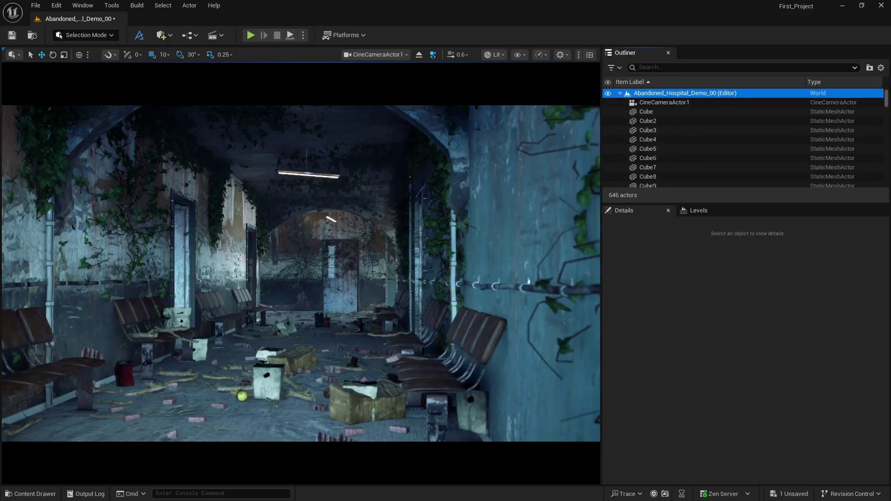
Step: Add a Rect Light low at the far end of the corridor, in front of the wall beyond the arch
left_click(161, 35)
mouse_move(203, 127)
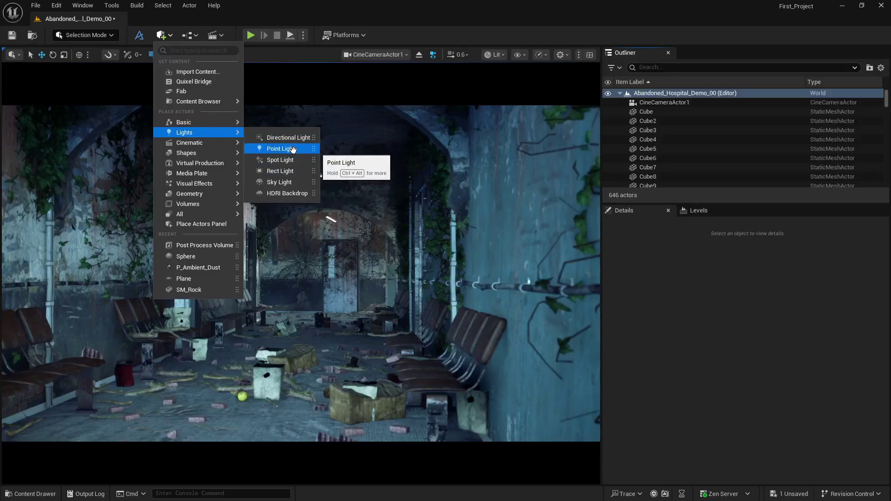
left_click(280, 171)
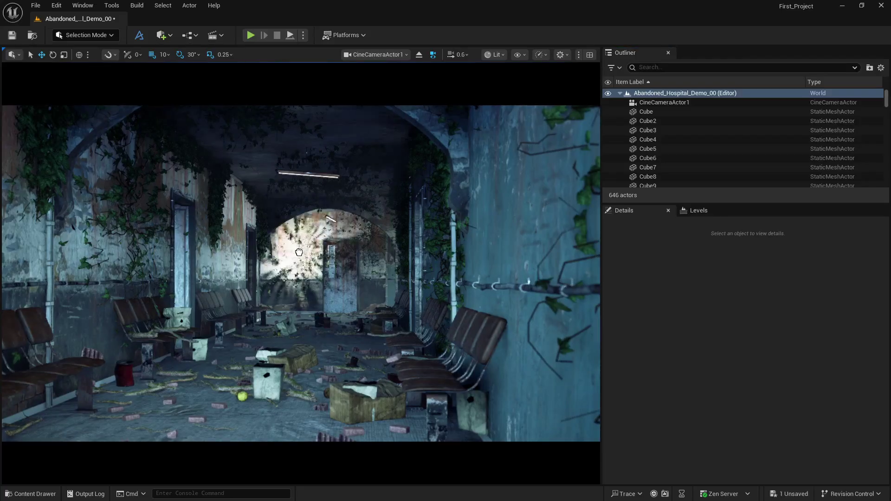
left_click_drag(295, 304, 297, 297)
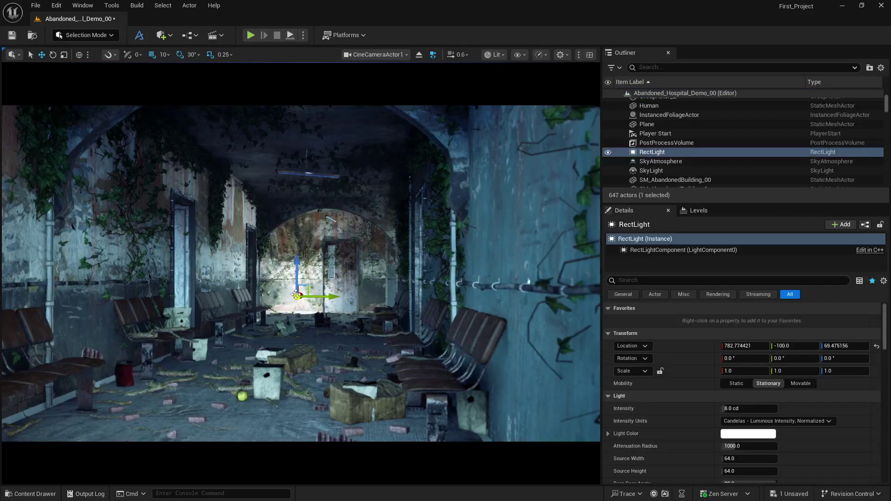
Step: Leave the camera view, approach the RectLight, and rotate it about 90° around its vertical axis
left_click(418, 55)
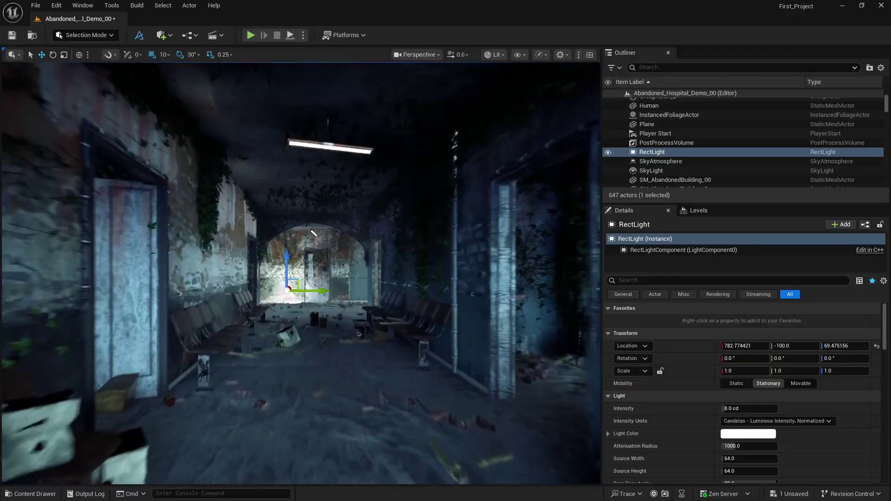
key("w")
scroll(349, 254, "up", 4)
mouse_move(349, 254)
right_mouse_down()
mouse_move(349, 274)
mouse_move(342, 266)
mouse_move(348, 255)
right_mouse_up()
key("s")
key("e")
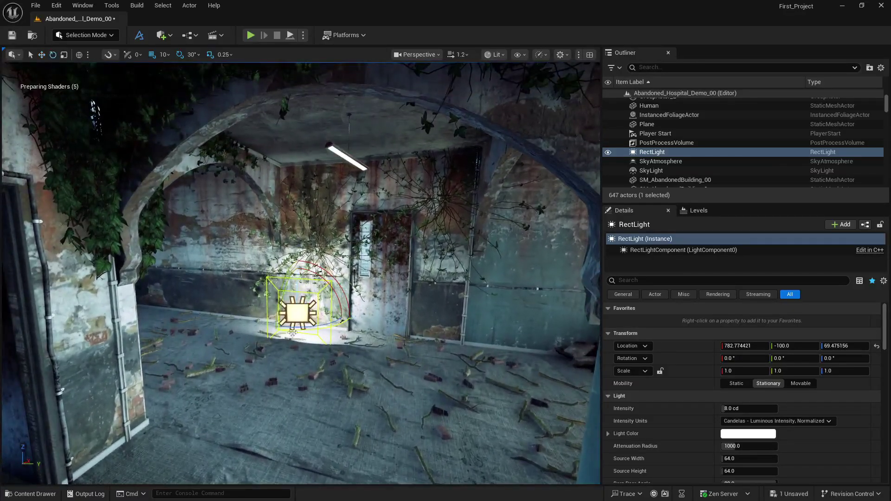
left_click_drag(292, 333, 332, 332)
Step: Move the RectLight into the side passage beyond the arch, to about X 703, Y -425, Z 122
key("w")
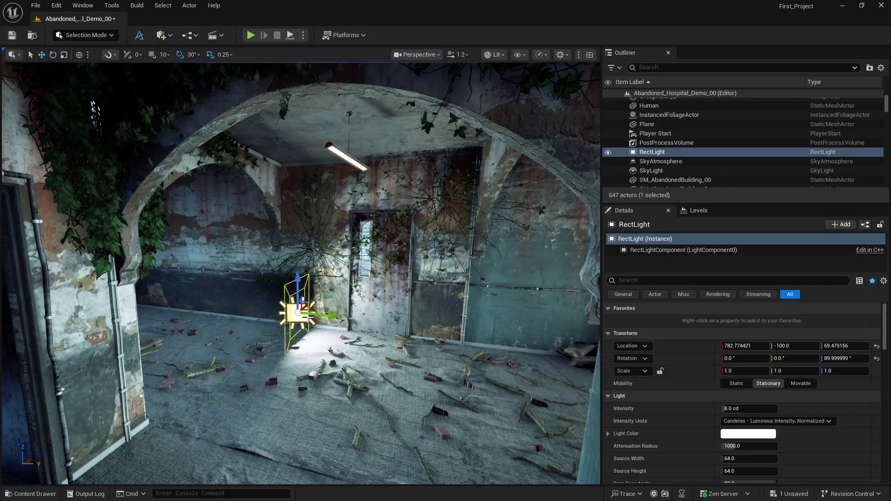
right_click_drag(321, 300, 269, 299)
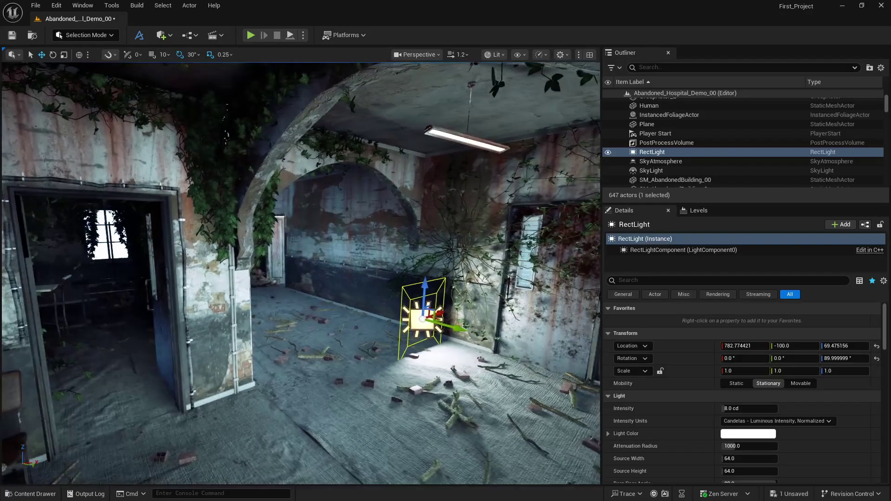
left_click_drag(441, 311, 384, 317)
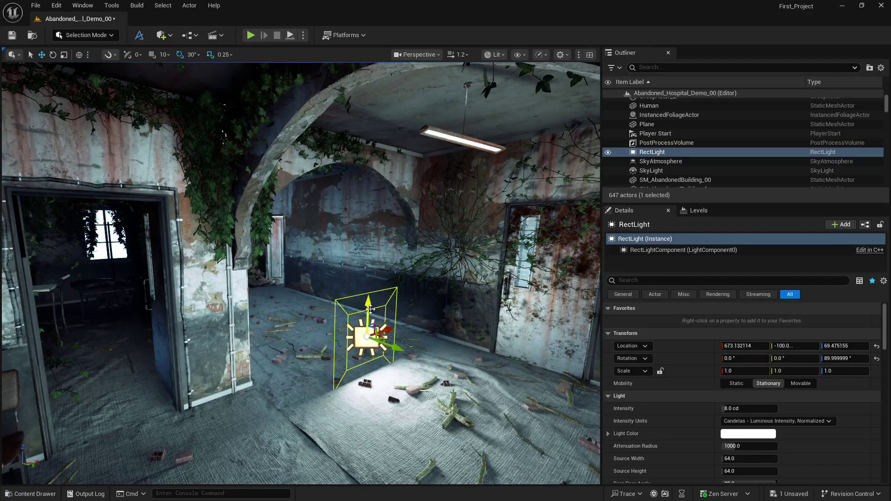
left_click_drag(370, 310, 370, 266)
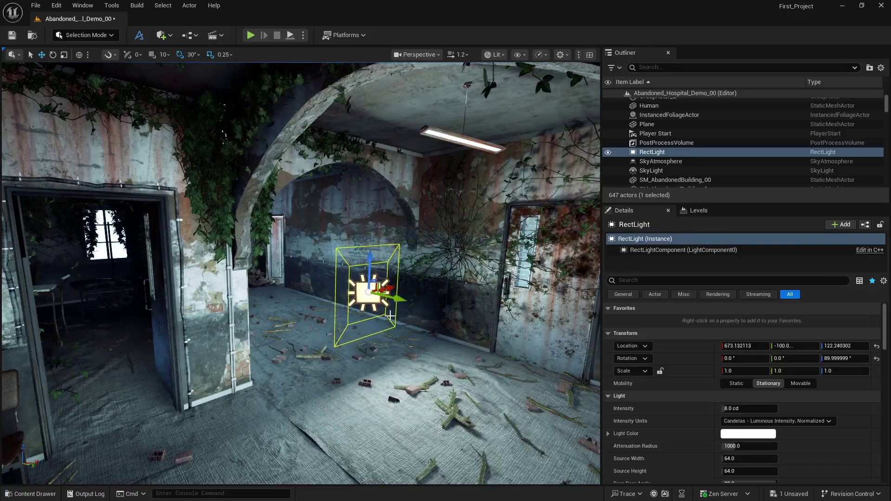
left_click_drag(398, 300, 243, 263)
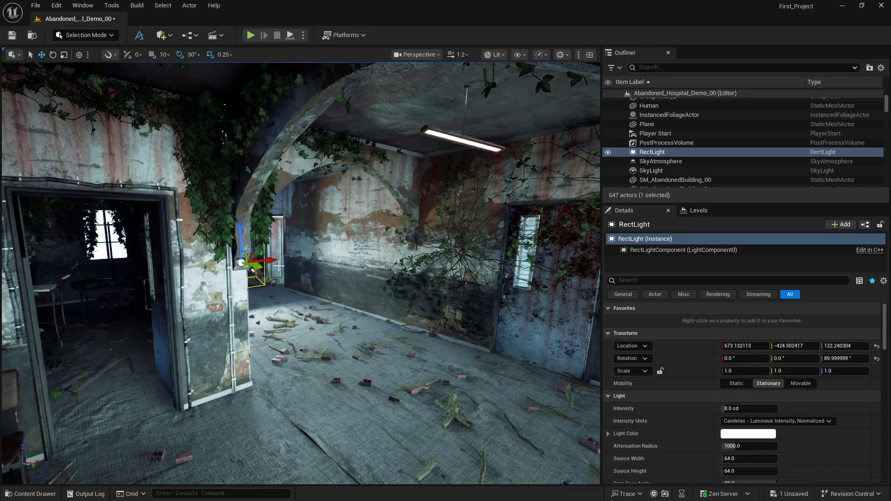
right_click_drag(244, 263, 218, 264)
key("w")
key("w")
left_click_drag(253, 259, 269, 258)
Step: Make the RectLight movable and set its intensity to 100 cd
left_click(812, 383)
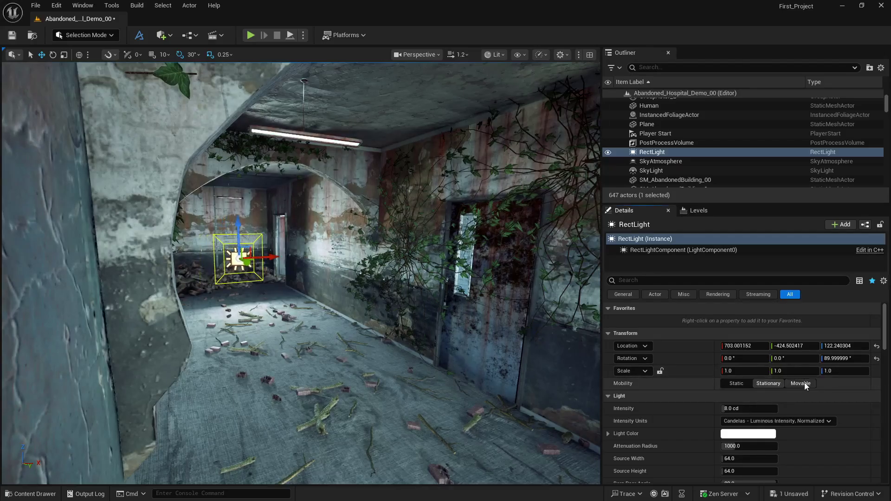
left_click(726, 409)
type("1")
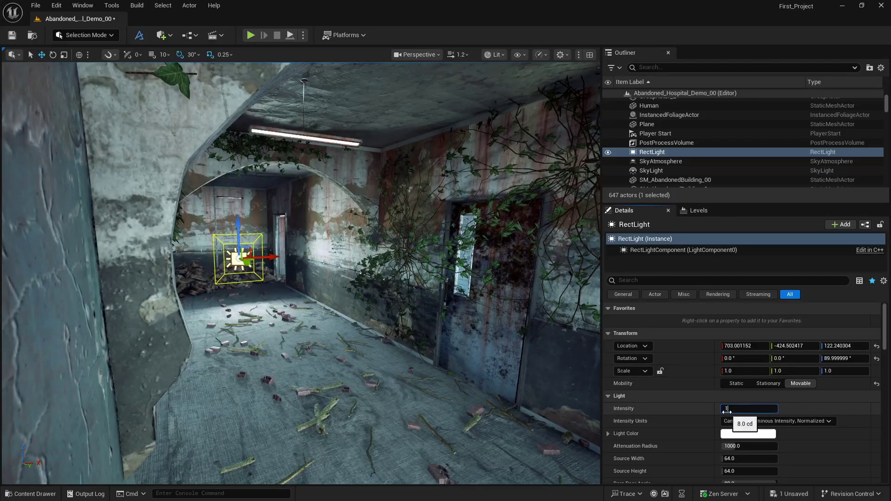
type("00")
key("Return")
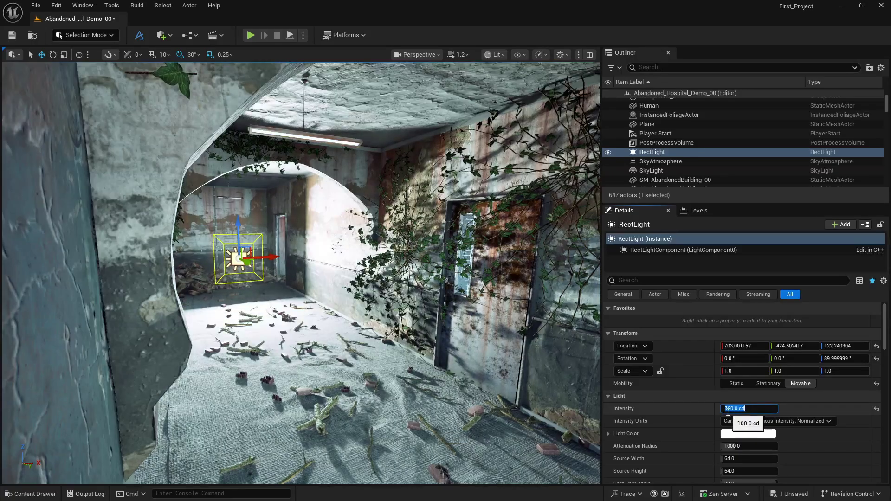
Step: Look through CineCameraActor1 and reduce the RectLight's intensity to 50 cd
left_click(417, 55)
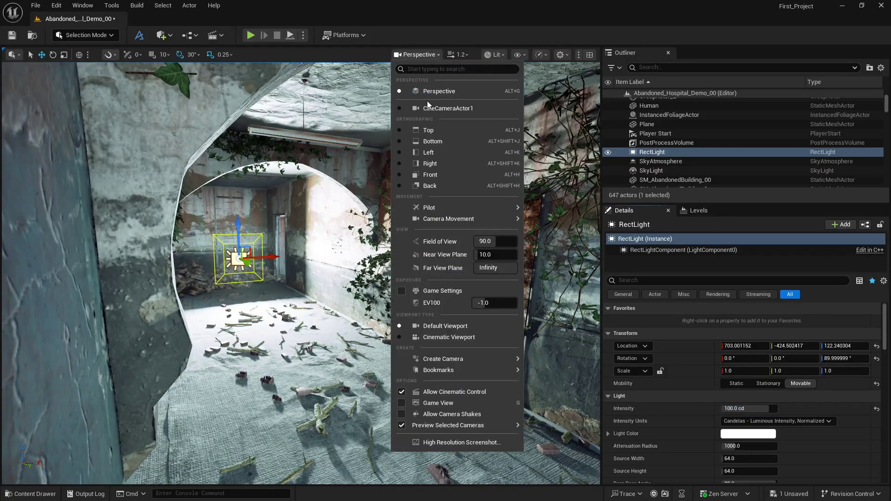
left_click(428, 106)
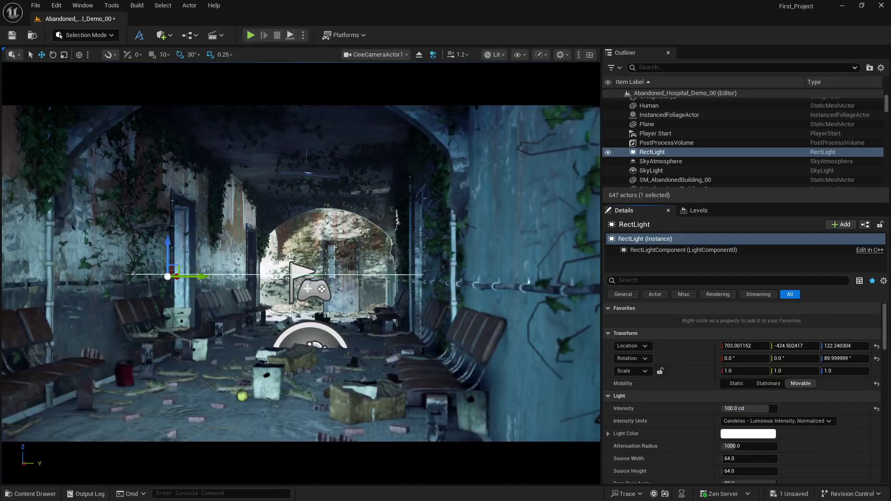
left_click(736, 409)
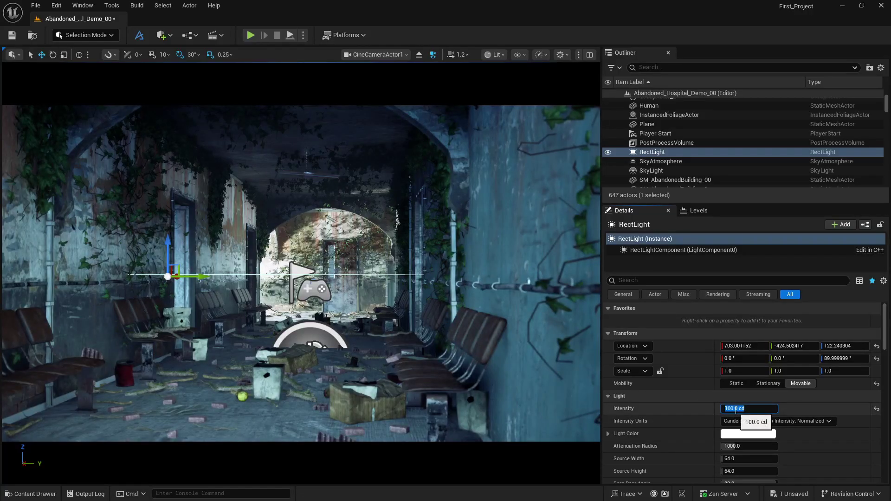
type("50")
key("Return")
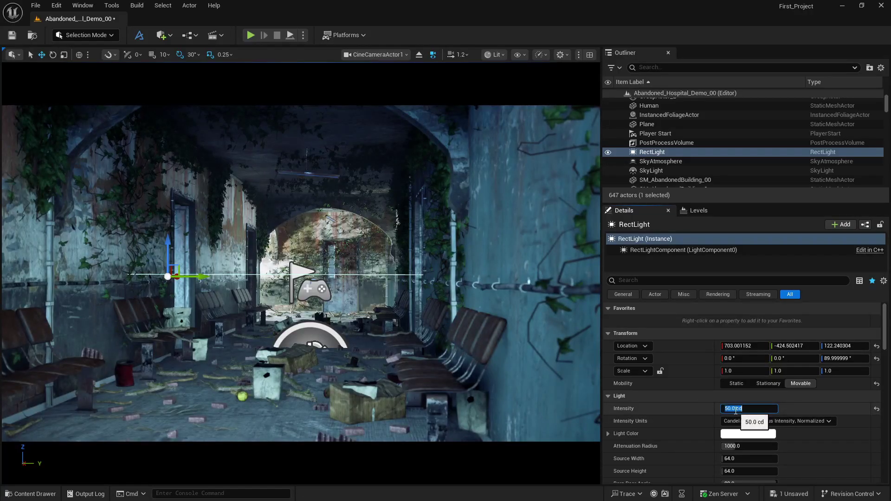
Step: Adjust the RectLight's attenuation radius to about 677, source width to 152, and source height to 240
scroll(706, 409, "down", 3)
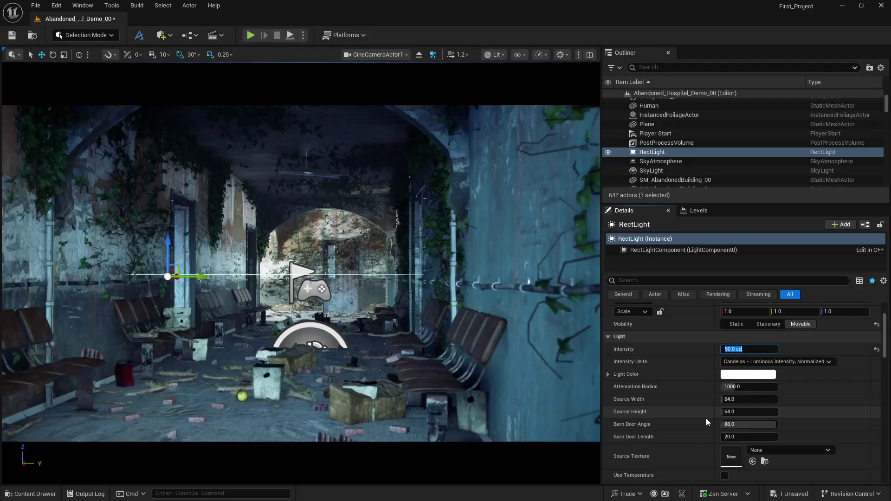
left_click_drag(743, 387, 741, 412)
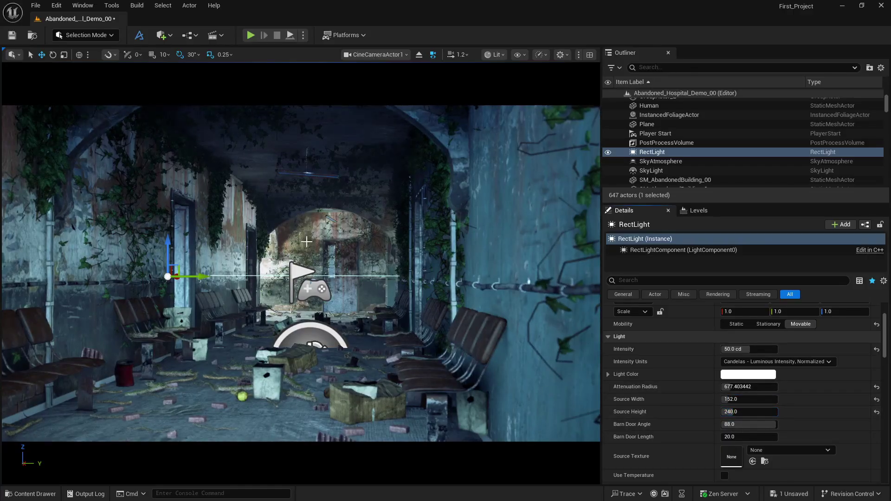
Step: Enable Use Temperature on the RectLight and set its temperature to 4000
scroll(689, 416, "down", 4)
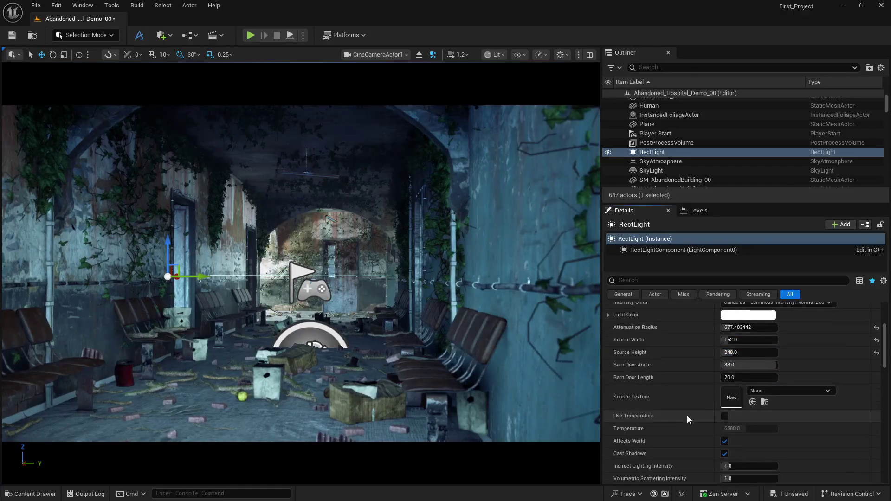
left_click(725, 402)
left_click(734, 414)
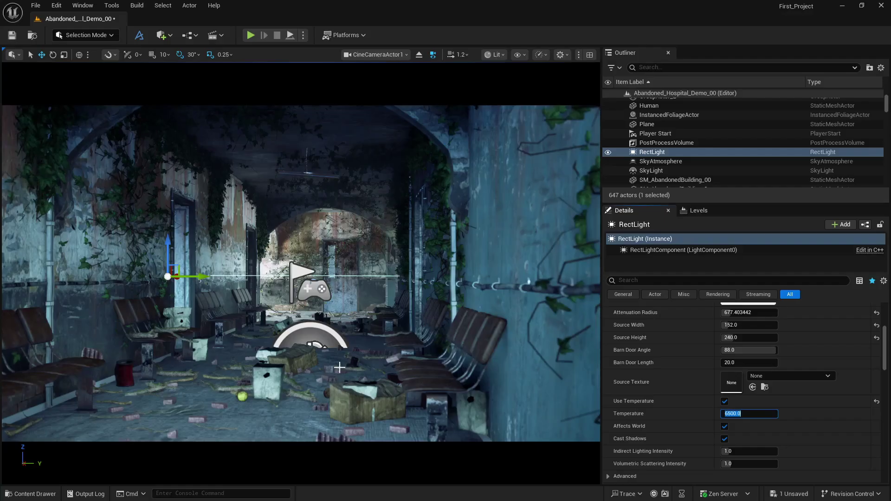
type("4000")
key("Return")
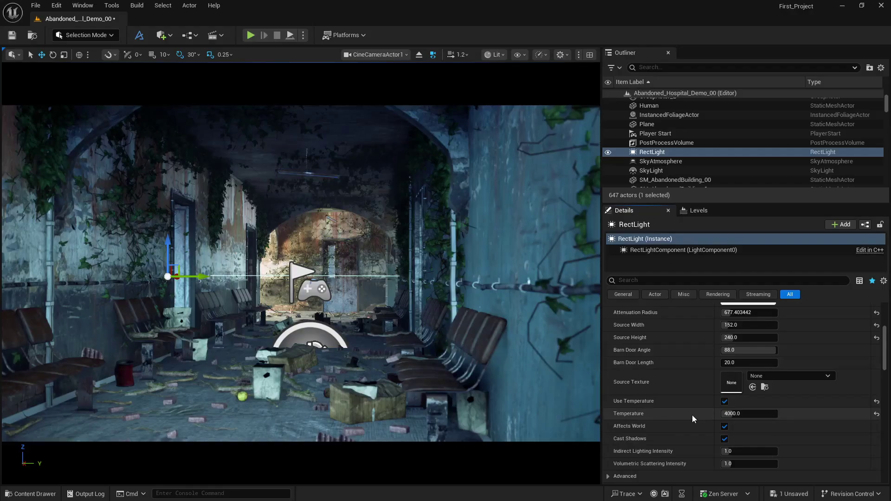
Step: Try volumetric scattering intensities of 10, 20 and 100 on the RectLight, settle on 20, and deselect the light to check the glow
left_click(745, 464)
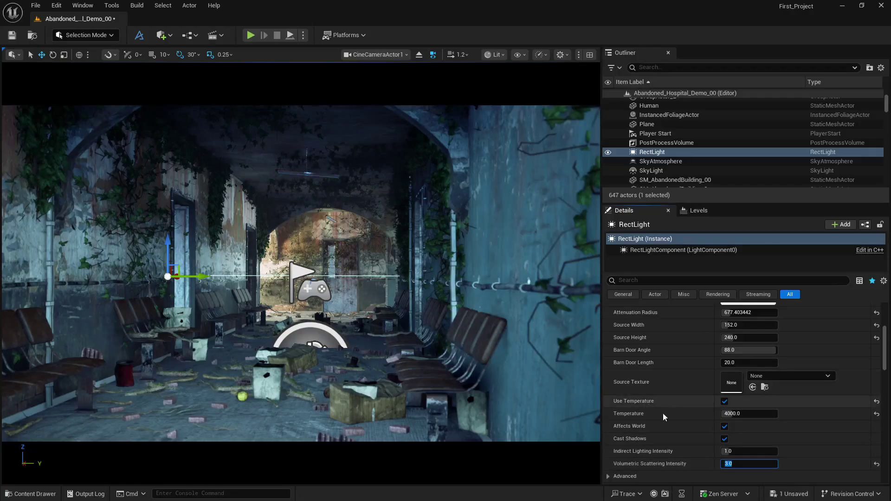
type("10")
key("Return")
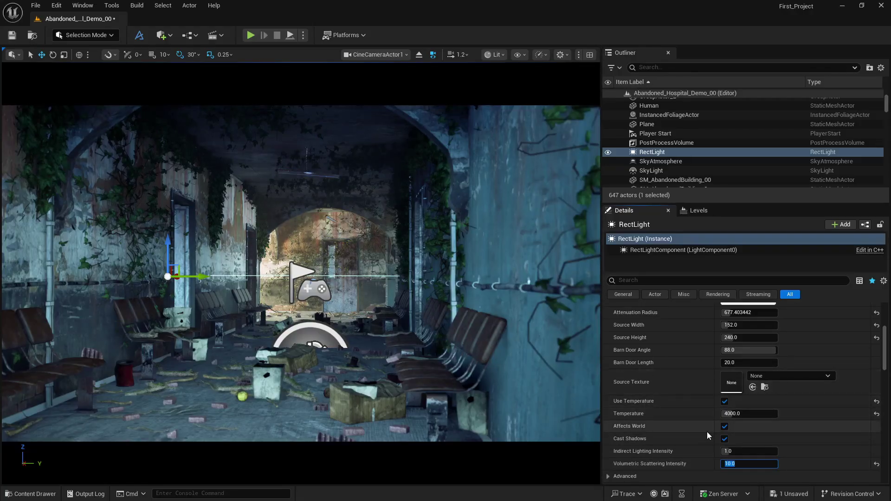
type("20")
key("Return")
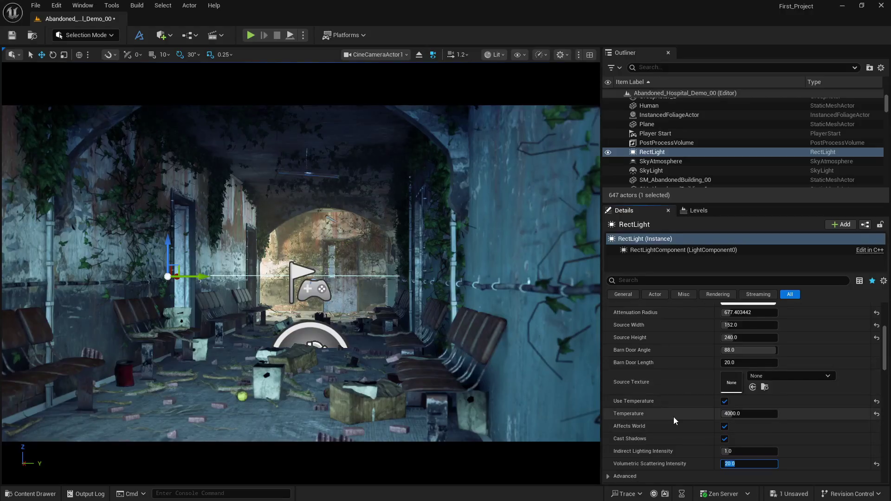
type("100")
key("Return")
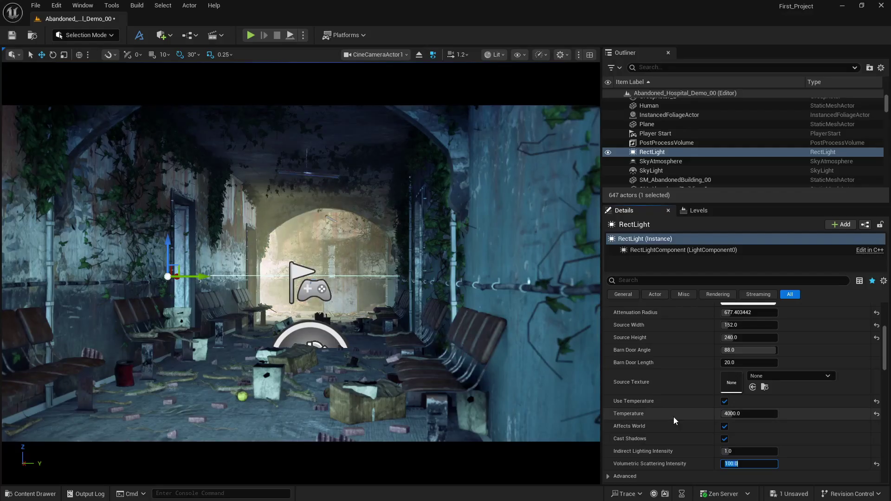
type("20")
key("Return")
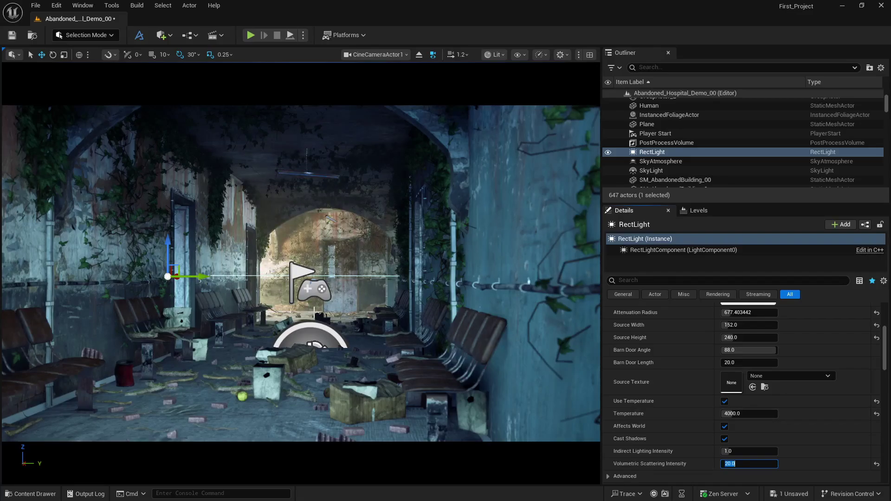
left_click(321, 319)
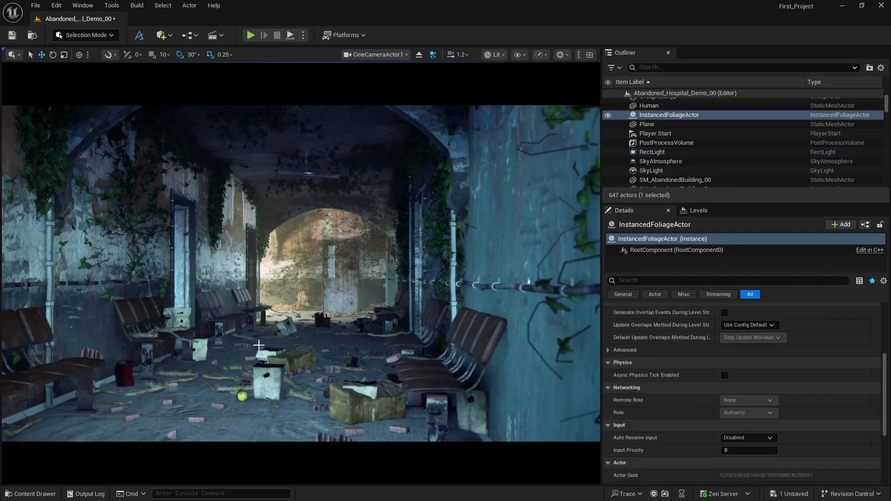
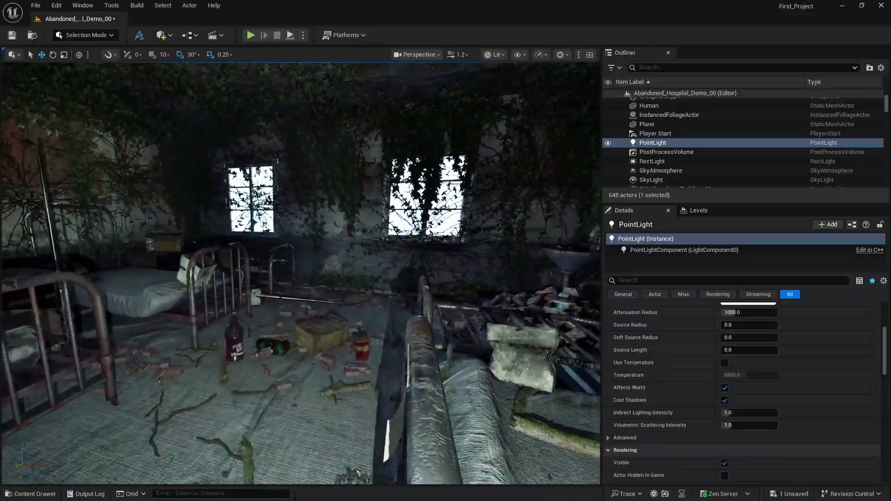
Step: Reposition the PointLight in the side room near the open corridor door and set its mobility to Movable
key("e")
key("d")
right_click_drag(353, 297, 328, 317)
left_click_drag(329, 319, 232, 335)
key("a")
right_click_drag(232, 335, 338, 340)
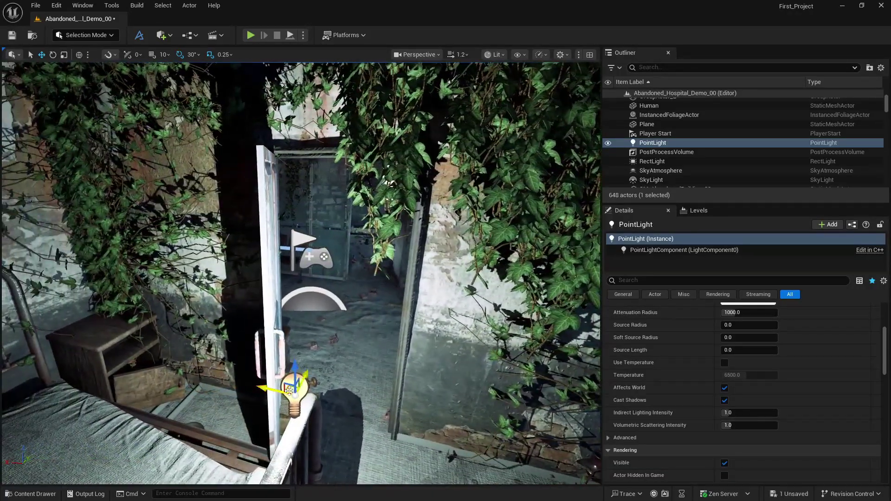
left_click_drag(266, 391, 467, 400)
scroll(667, 377, "up", 4)
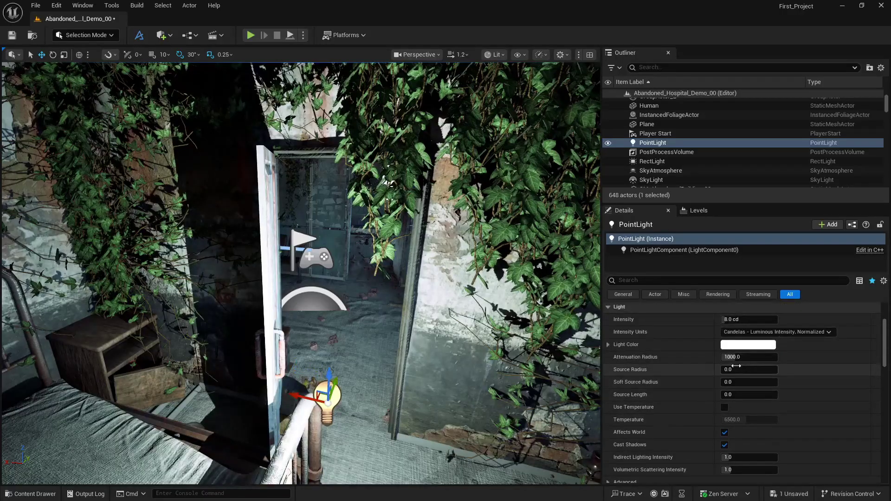
left_click(801, 339)
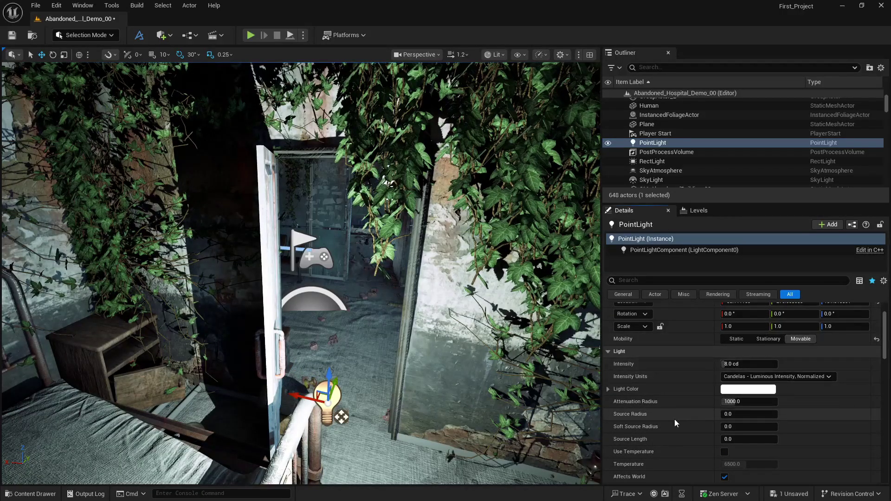
Step: Try a soft source radius on the PointLight, return it to 0, and set the source radius to 160
scroll(695, 425, "down", 2)
scroll(695, 425, "down", 1)
left_click(748, 383)
type("304")
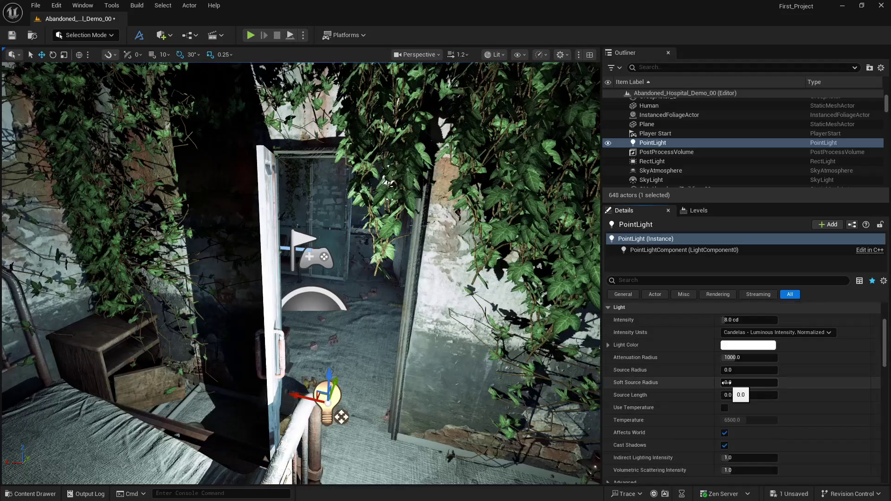
key("Return")
left_click_drag(778, 383, 727, 369)
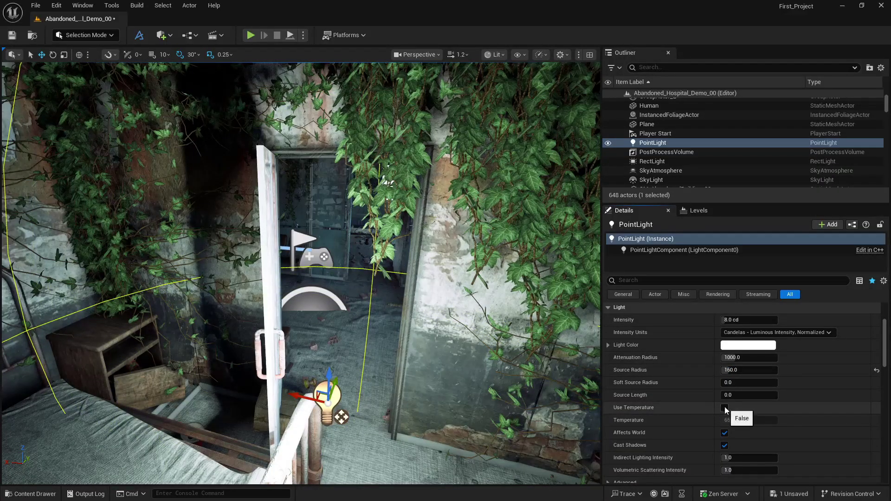
Step: Set the PointLight's color to red with hue 0, saturation about 0.887 and value about 0.888
left_click(730, 347)
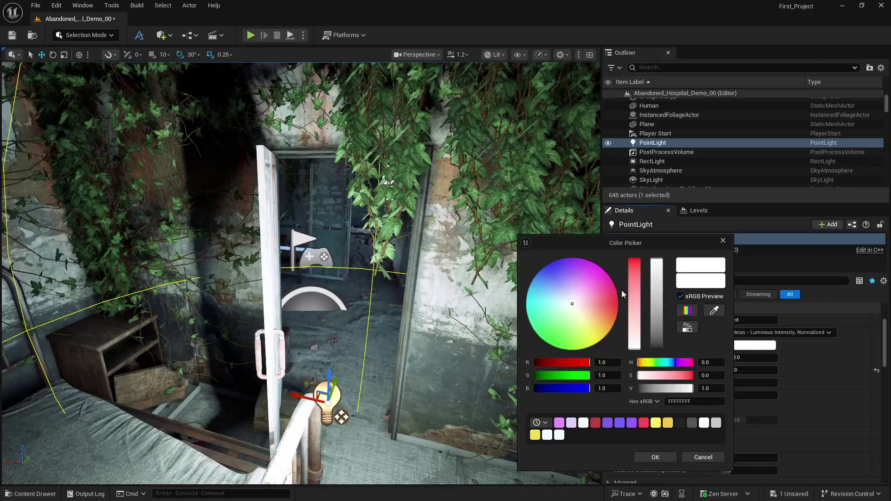
left_click(634, 277)
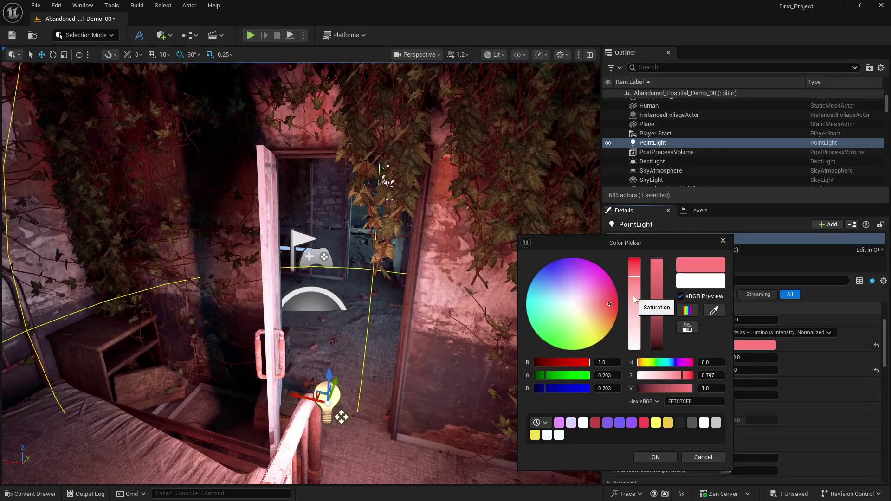
left_click(687, 376)
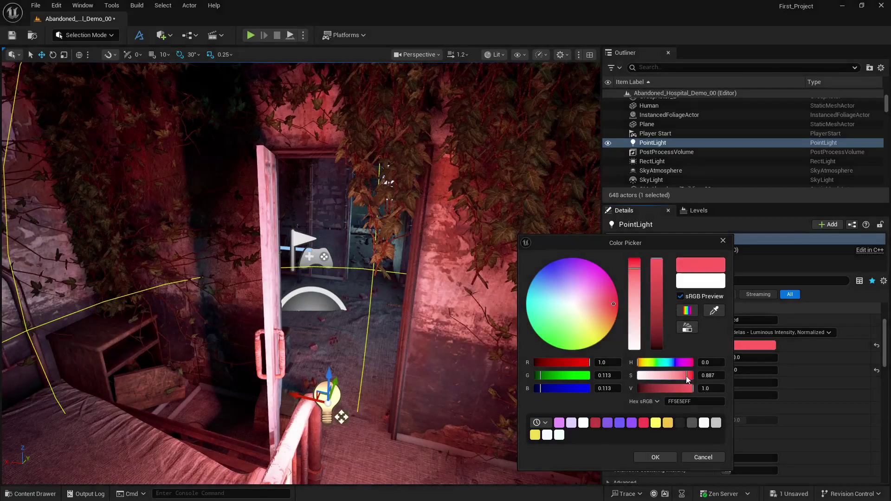
left_click(682, 389)
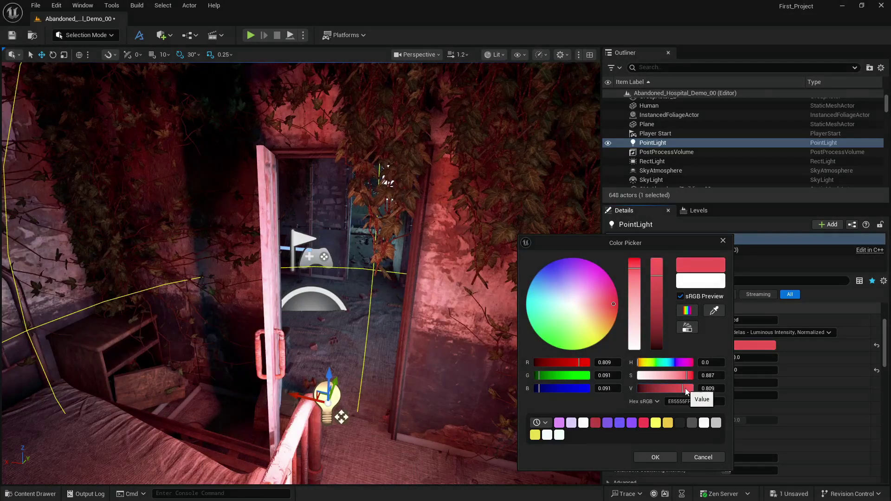
left_click(688, 390)
left_click(650, 459)
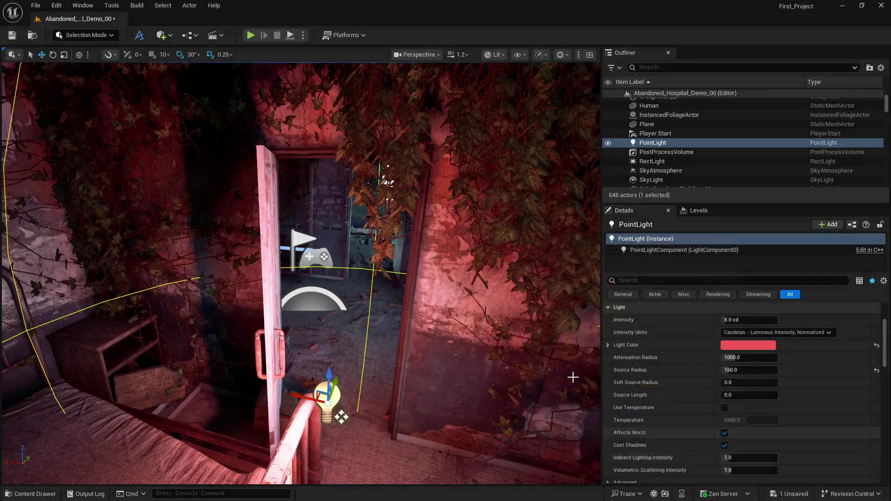
Step: Look through CineCameraActor1, shift the PointLight closer to the corridor's left doorway, and set its intensity to 15 cd
left_click(414, 57)
left_click(422, 111)
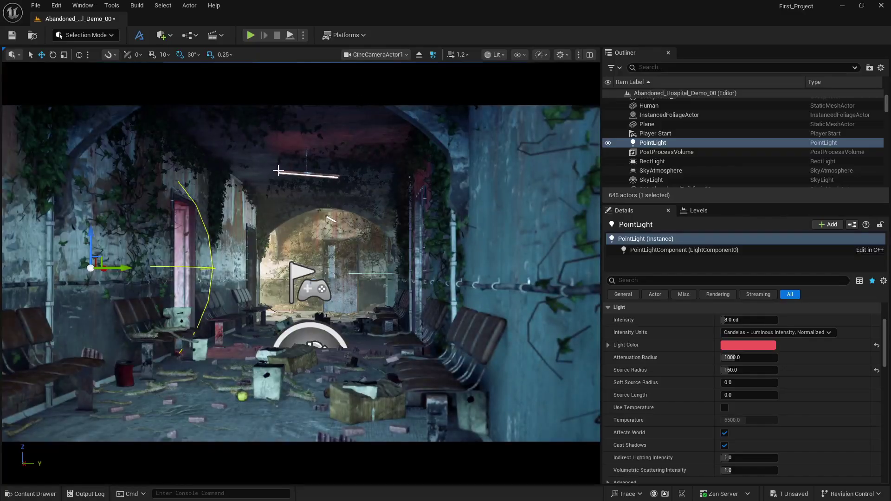
left_click_drag(118, 267, 145, 270)
left_click(744, 321)
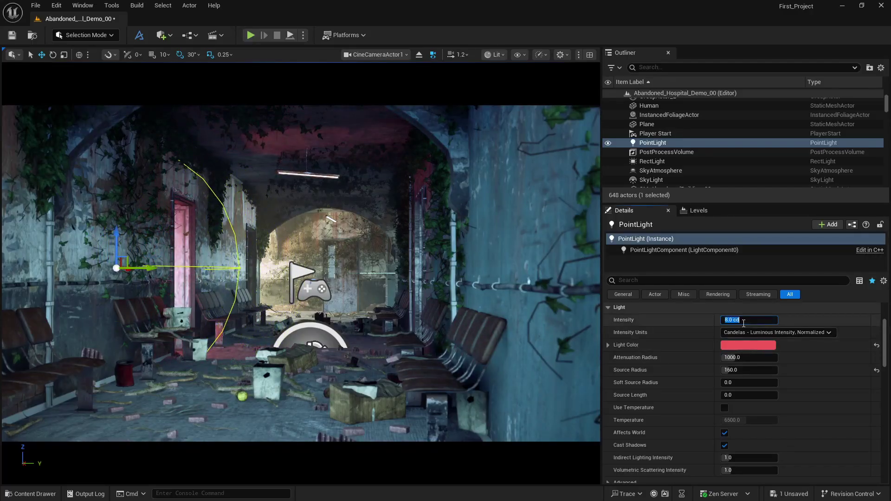
type("15")
key("Return")
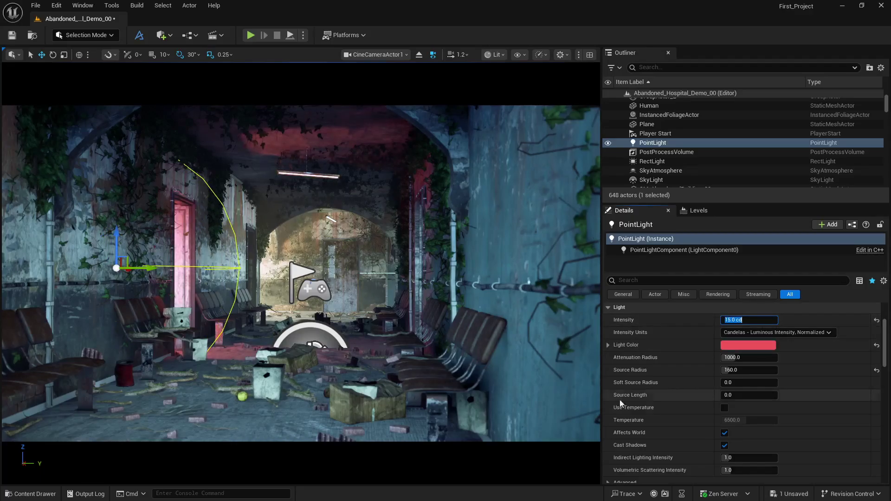
Step: Deepen the PointLight's red color to a saturation of about 0.922 and value of about 0.917 (F54C4CFF)
left_click(735, 348)
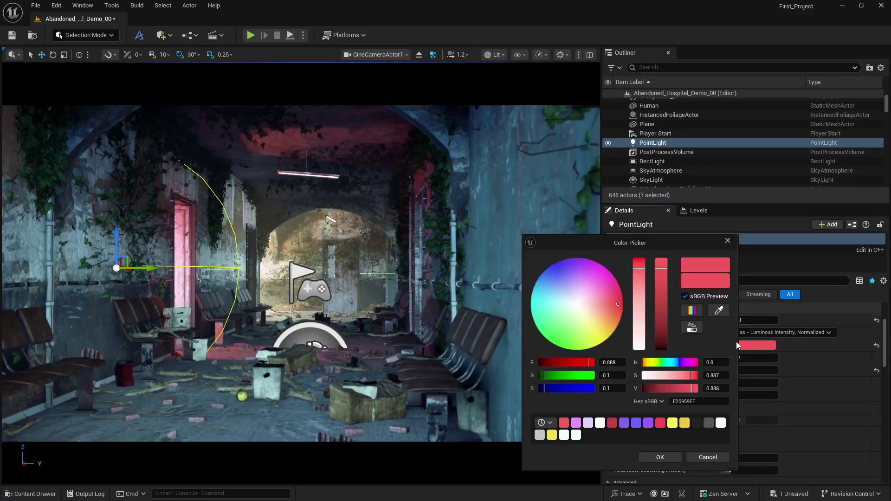
left_click(639, 263)
left_click(660, 262)
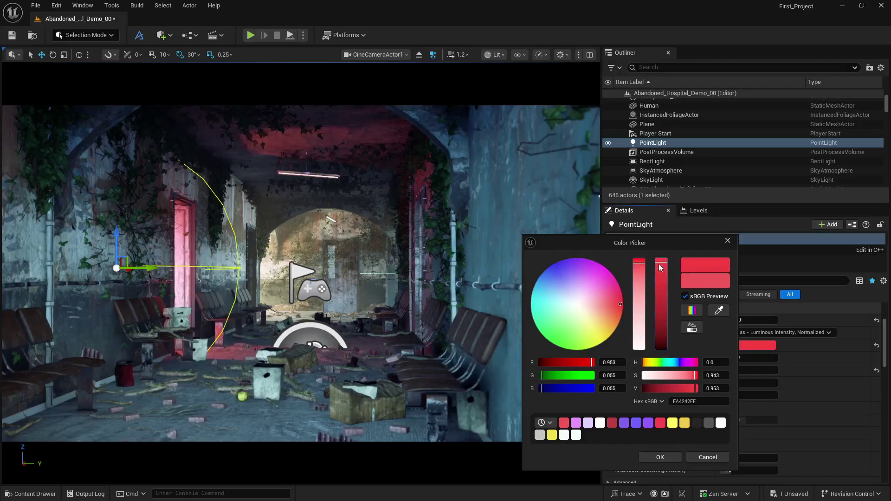
left_click(639, 264)
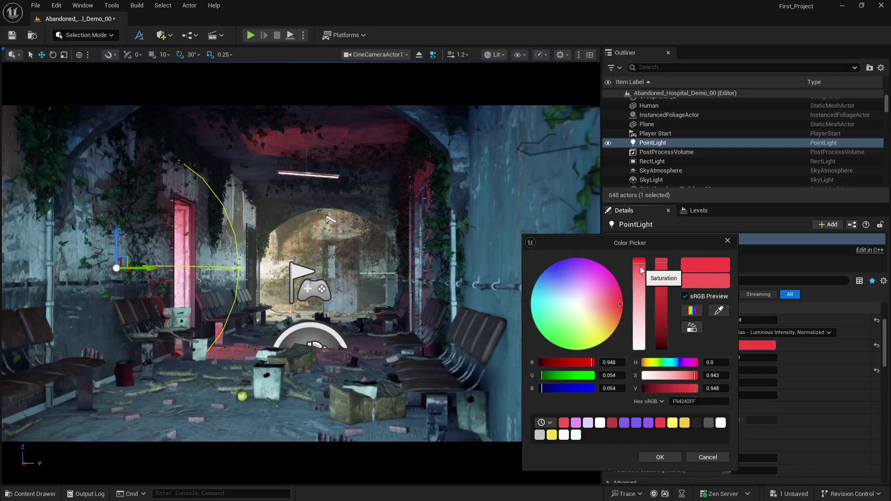
left_click(661, 266)
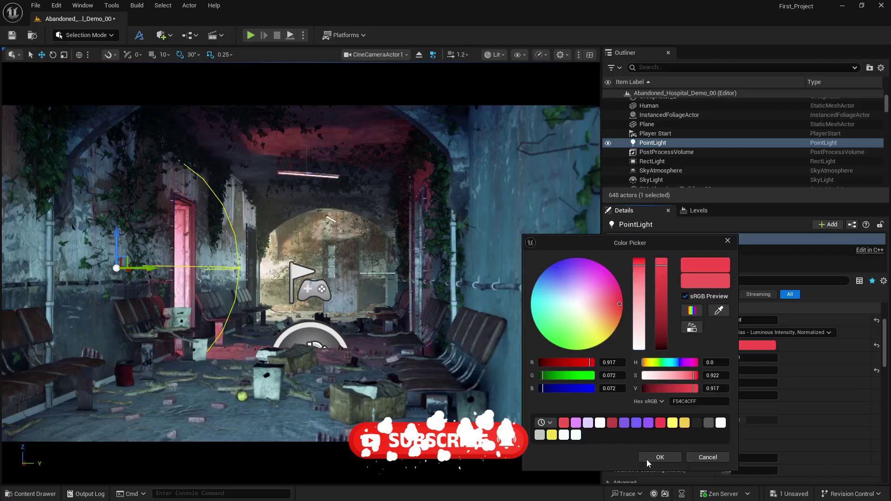
left_click(660, 458)
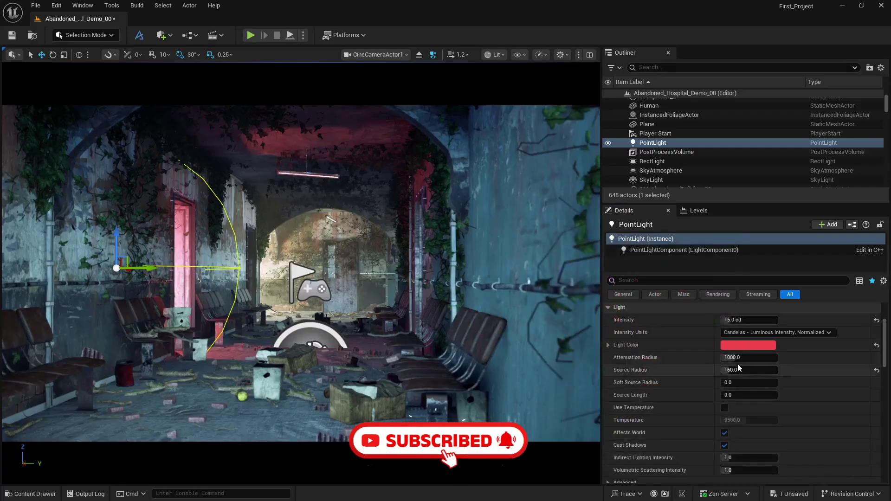
Step: Reduce the PointLight's attenuation radius to about 294 and return its volumetric scattering intensity to 1 after trying 10
mouse_move(737, 358)
left_mouse_down()
mouse_move(715, 357)
mouse_move(743, 357)
left_mouse_up()
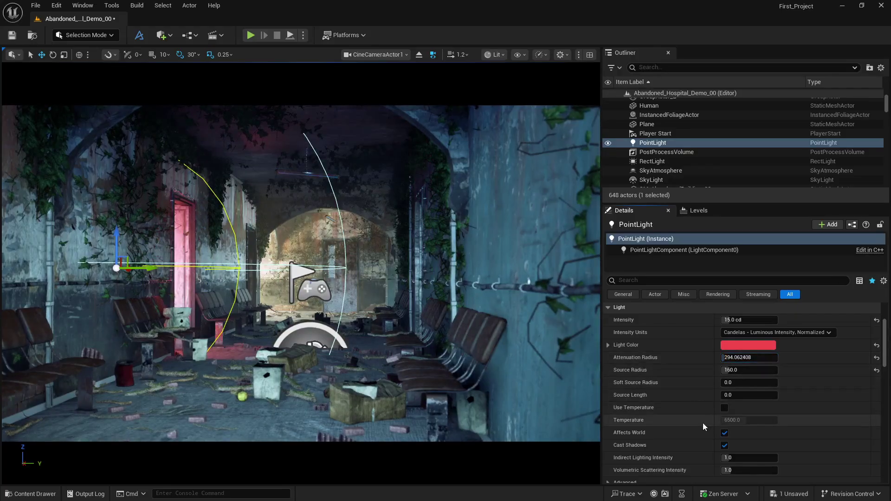
scroll(706, 413, "down", 4)
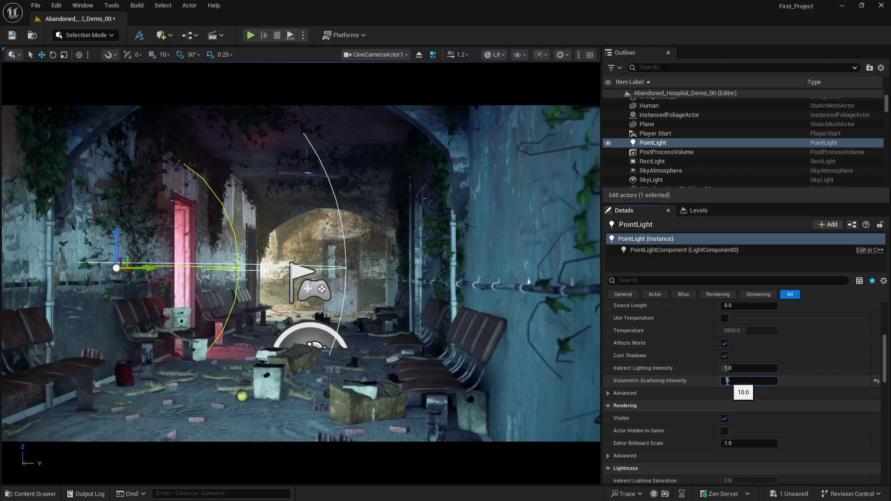
key("Return")
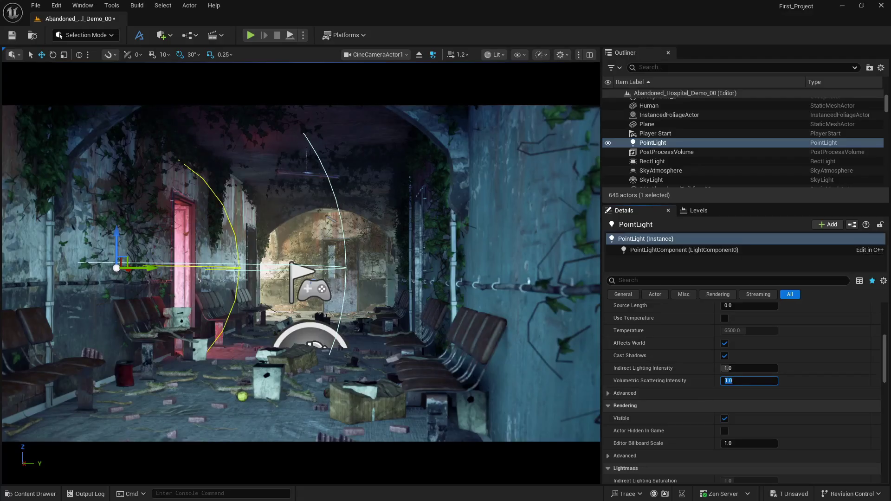
Step: Duplicate the red PointLight across the corridor and, outside the camera view, reposition the copy deeper inside the opposite room
left_click_drag(146, 268, 489, 269, "alt")
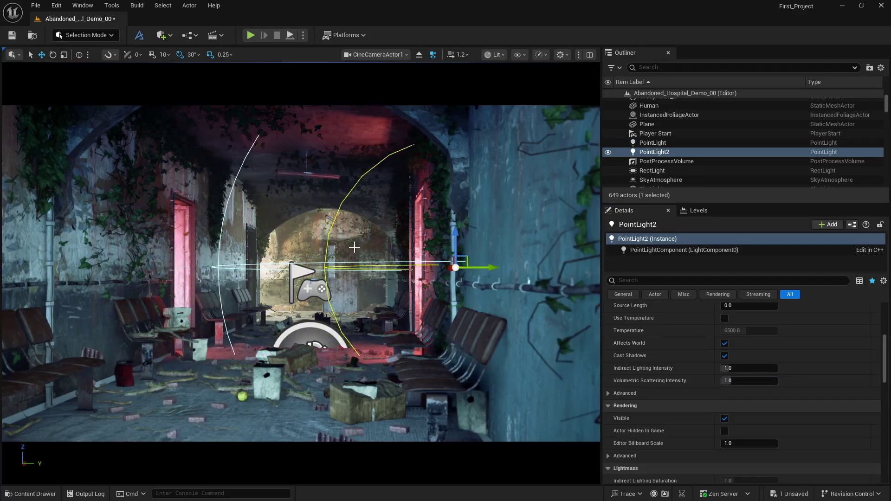
left_click(418, 54)
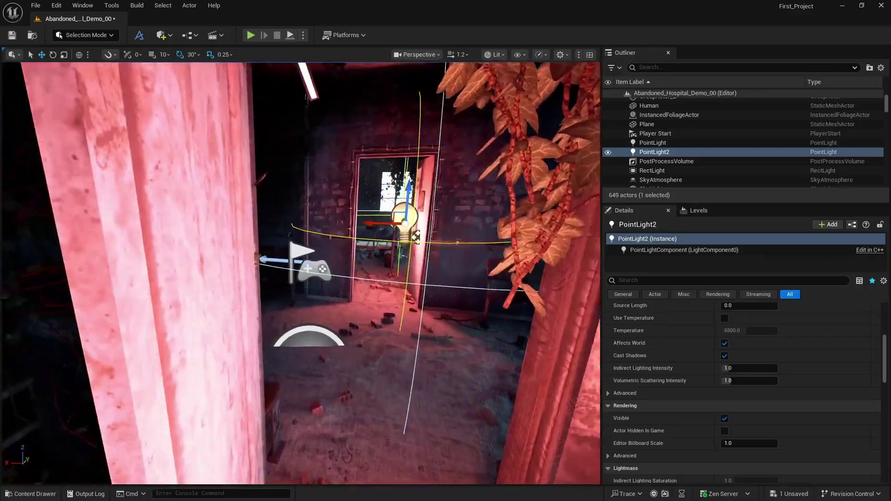
key("w")
right_click_drag(301, 274, 427, 269)
right_click_drag(438, 191, 541, 208)
key("a")
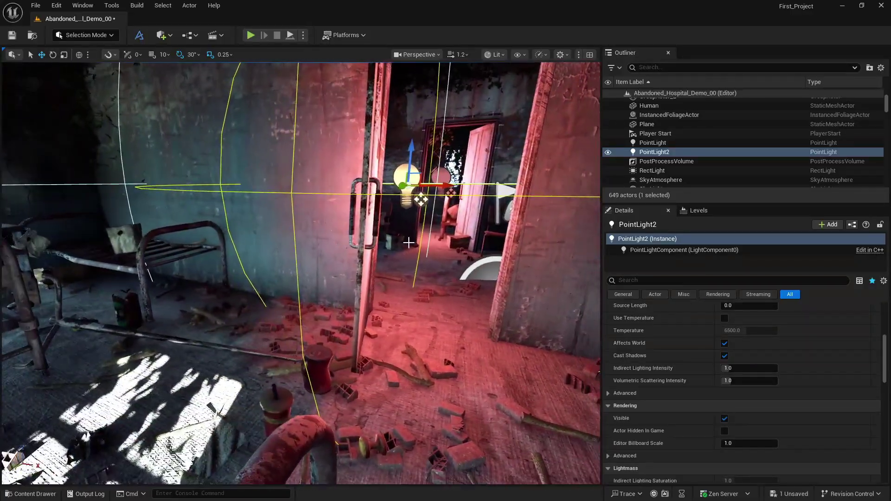
left_click_drag(439, 190, 495, 186)
key("d")
right_click_drag(363, 154, 195, 153)
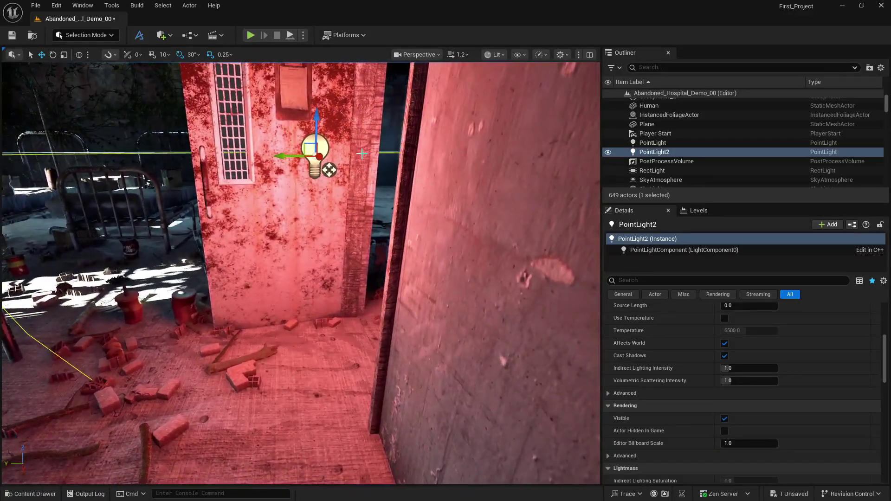
left_click_drag(284, 157, 101, 158)
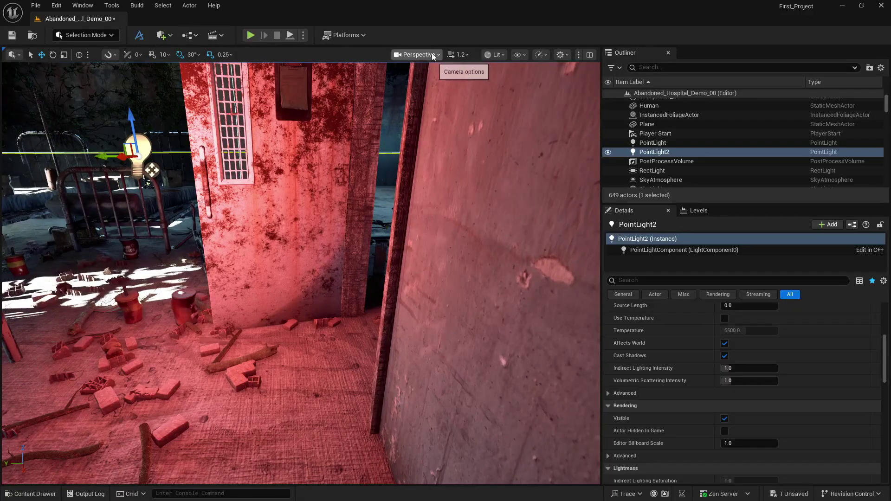
Step: Look through CineCameraActor1 and shift PointLight2 slightly back toward the corridor's right doorway
left_click(416, 55)
left_click(422, 106)
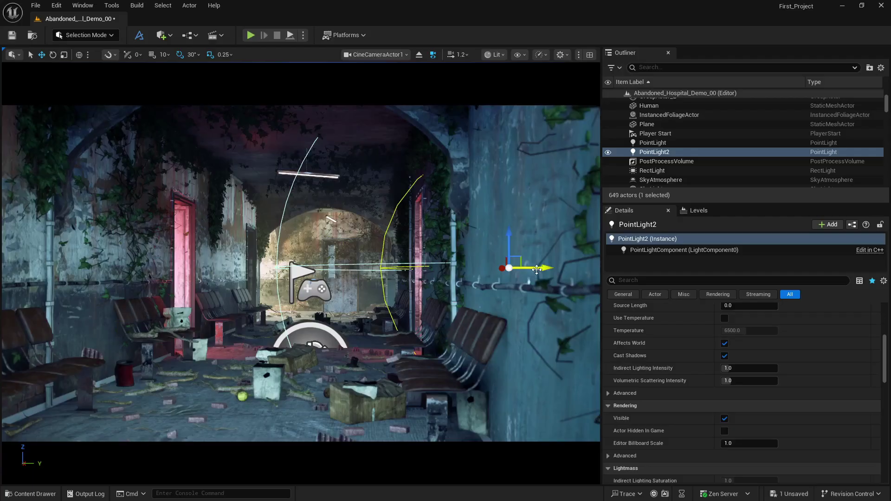
left_click_drag(537, 270, 513, 271)
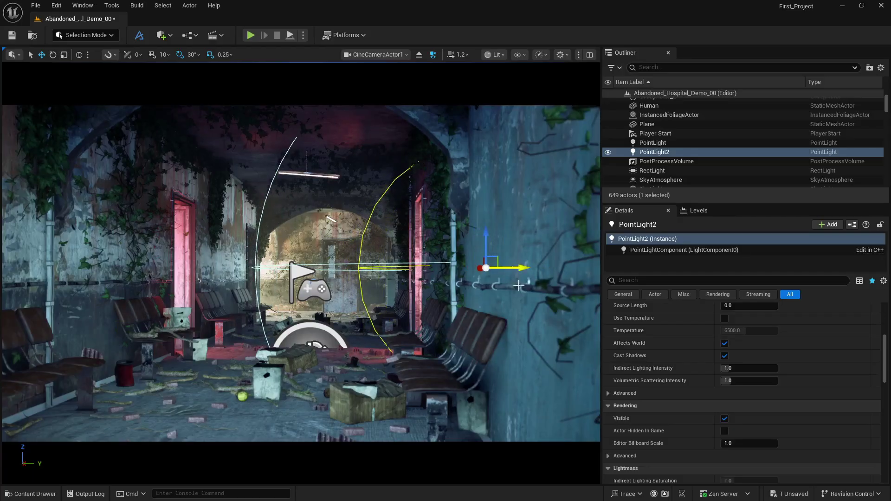
Step: Set PointLight2's soft source radius to 568 and hide the editor icons with Game View
scroll(660, 391, "up", 4)
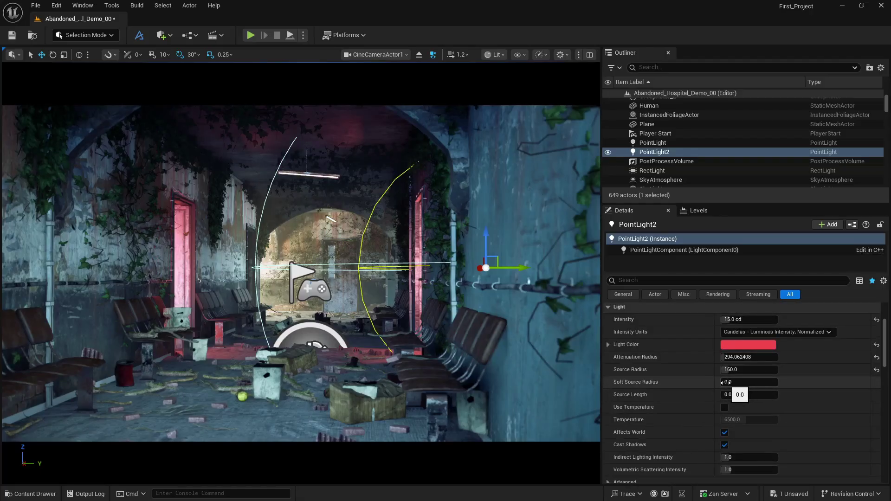
mouse_move(723, 382)
left_mouse_down()
mouse_move(743, 382)
mouse_move(722, 382)
left_mouse_up()
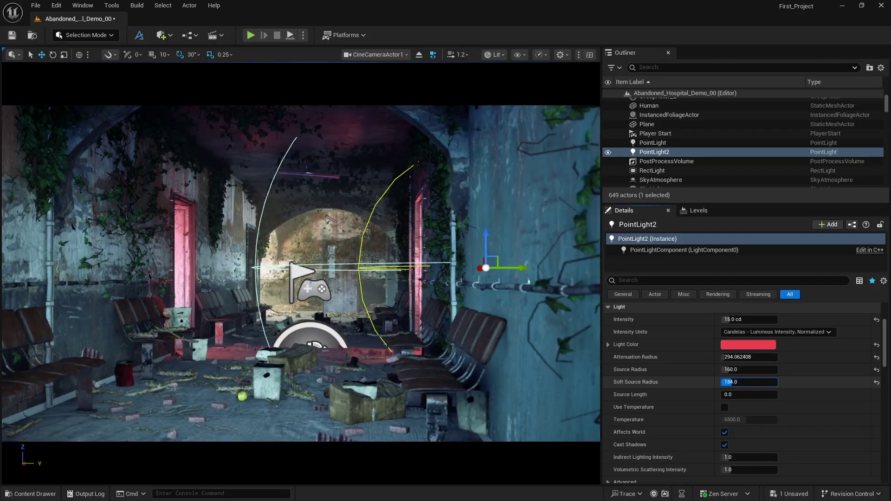
left_click_drag(750, 382, 761, 382)
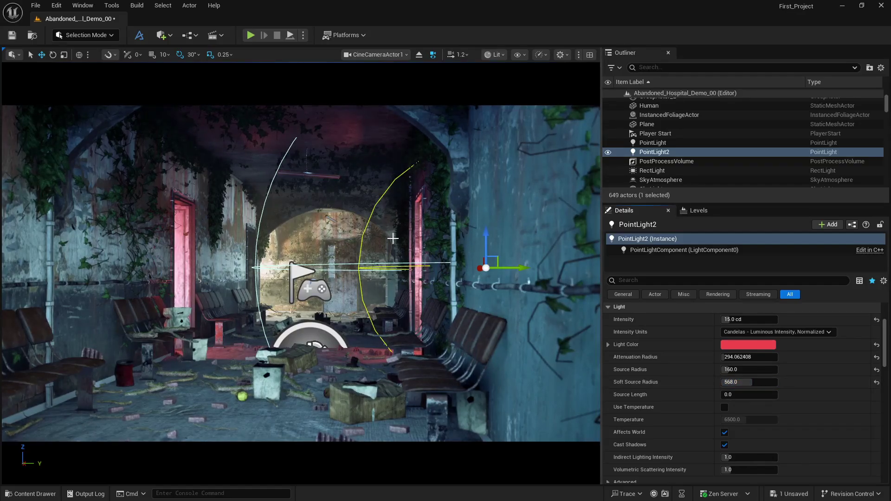
key("g")
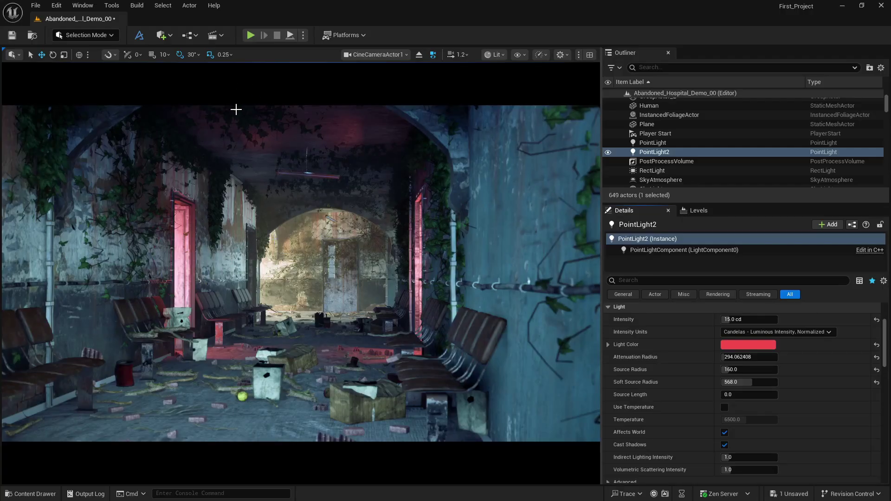
Step: Place a second rect light in the corridor, rotate it 90°, and move it toward the far end of the left wall
left_click(171, 34)
mouse_move(206, 132)
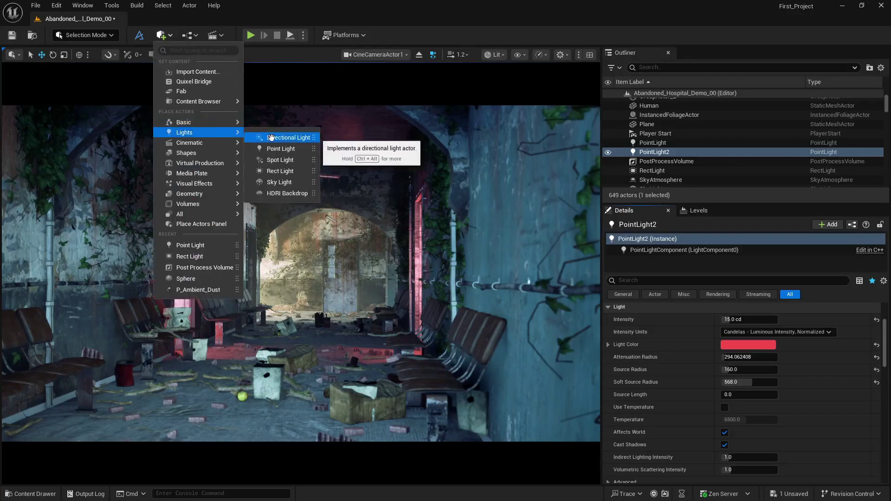
left_click_drag(279, 172, 255, 303)
key("g")
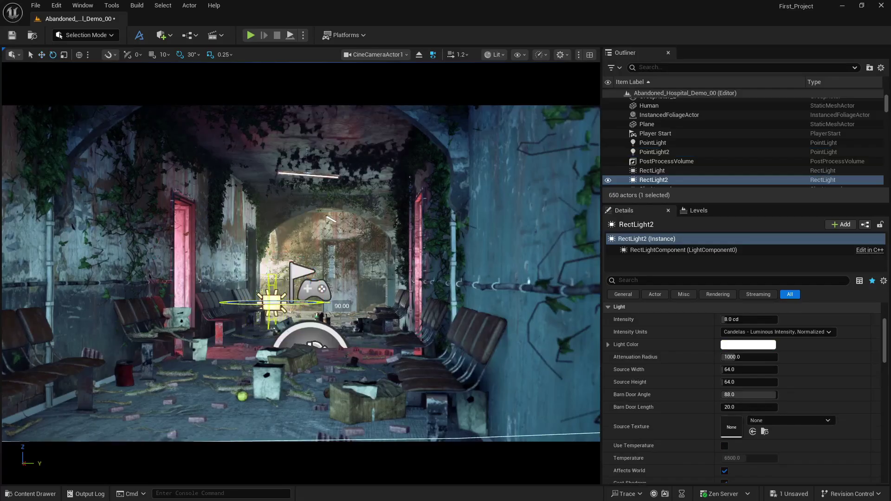
mouse_move(315, 253)
left_mouse_down()
mouse_move(320, 232)
mouse_move(315, 253)
left_mouse_up()
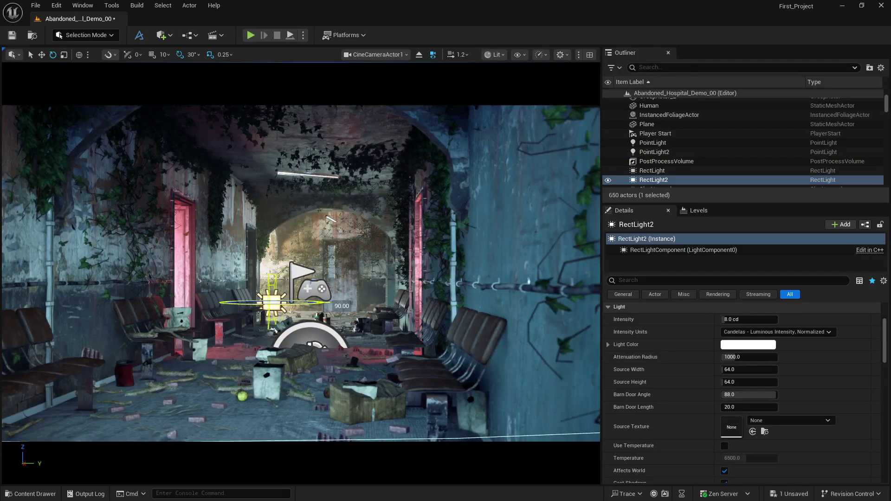
key("w")
left_click_drag(273, 298, 257, 266)
Step: Leave the camera view and move RectLight2 sideways along the wall into the open doorway of the far side room
left_click(419, 55)
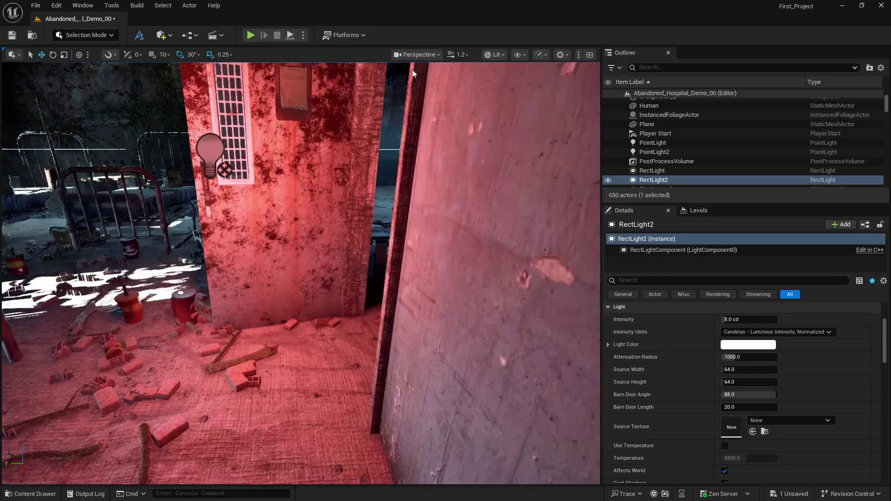
key("f")
right_click_drag(339, 230, 499, 238)
key("s")
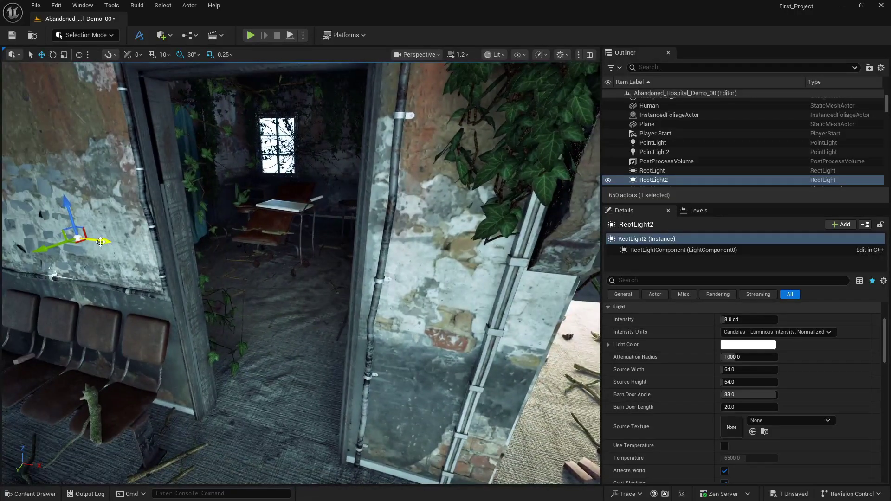
left_click_drag(100, 242, 313, 282)
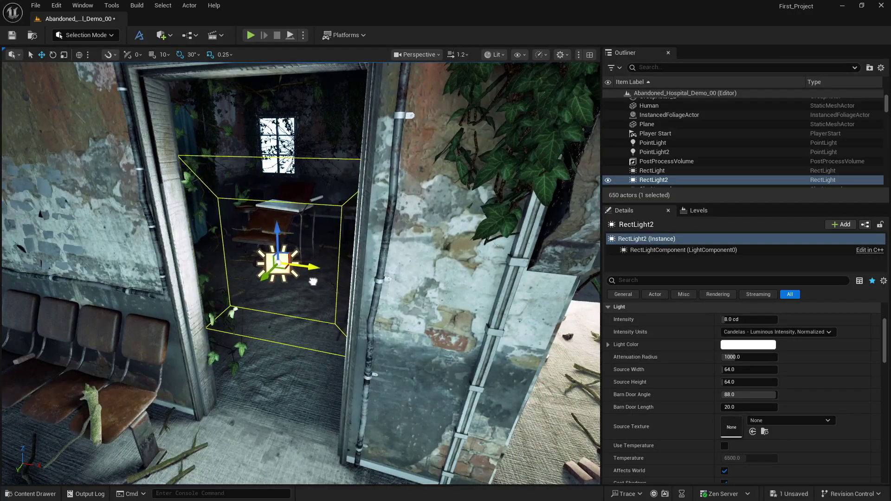
Step: Resize RectLight2's source to 56 wide and 160 high, and shift the light slightly within the doorway
key("s")
right_click_drag(311, 282, 198, 275)
right_click_drag(284, 279, 261, 292)
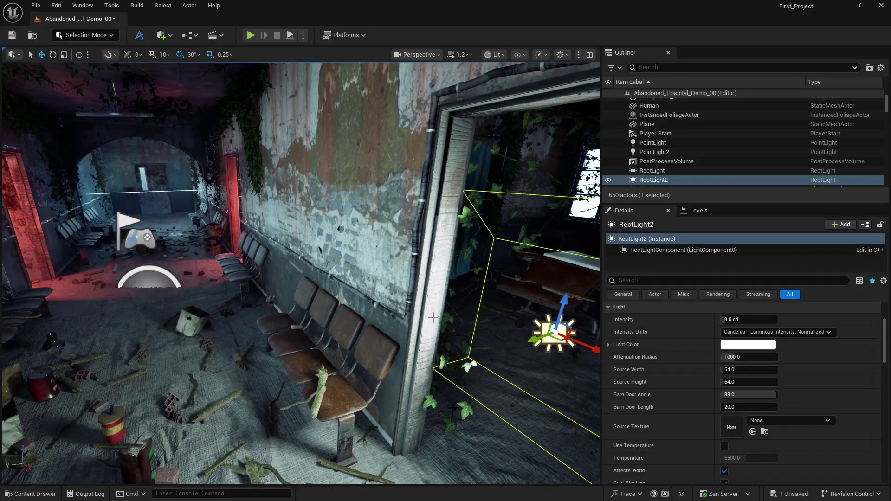
key("d")
right_click_drag(433, 318, 434, 320)
key("a")
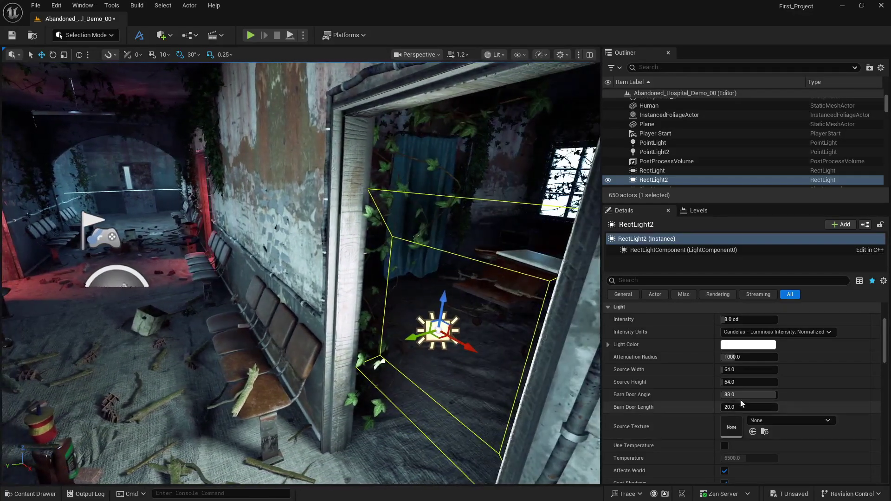
left_click_drag(749, 370, 761, 382)
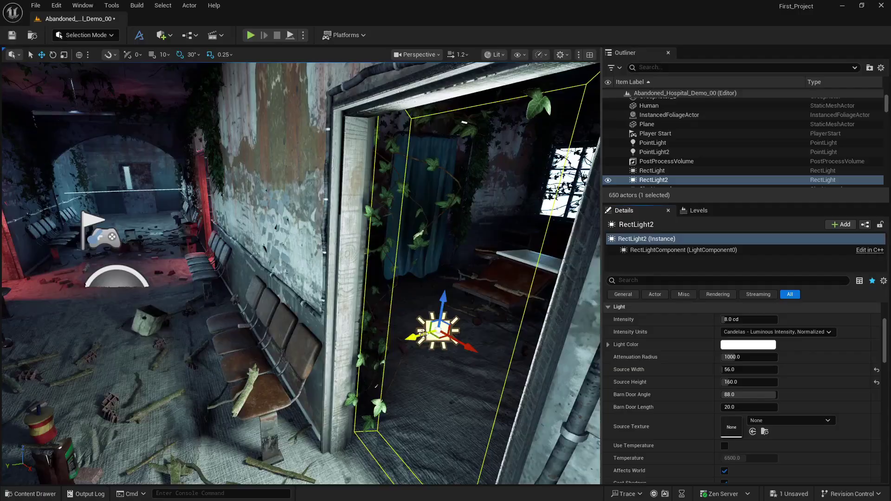
mouse_move(423, 334)
left_mouse_down()
mouse_move(357, 344)
mouse_move(329, 360)
mouse_move(445, 331)
mouse_move(438, 334)
left_mouse_up()
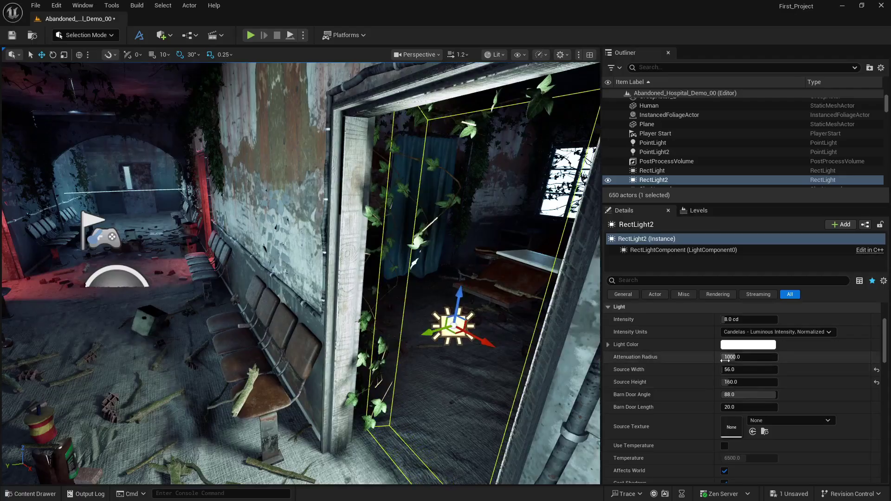
Step: Set RectLight2's intensity to about 14.06 cd, its attenuation radius to about 155.88, and its color to the saved red F54C4CFF
mouse_move(743, 319)
left_mouse_down()
mouse_move(762, 319)
mouse_move(727, 320)
left_mouse_up()
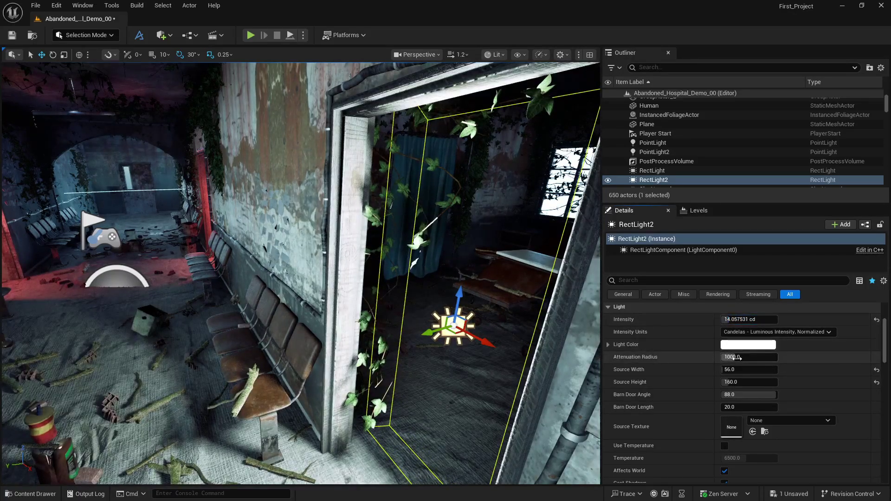
left_click_drag(733, 357, 722, 358)
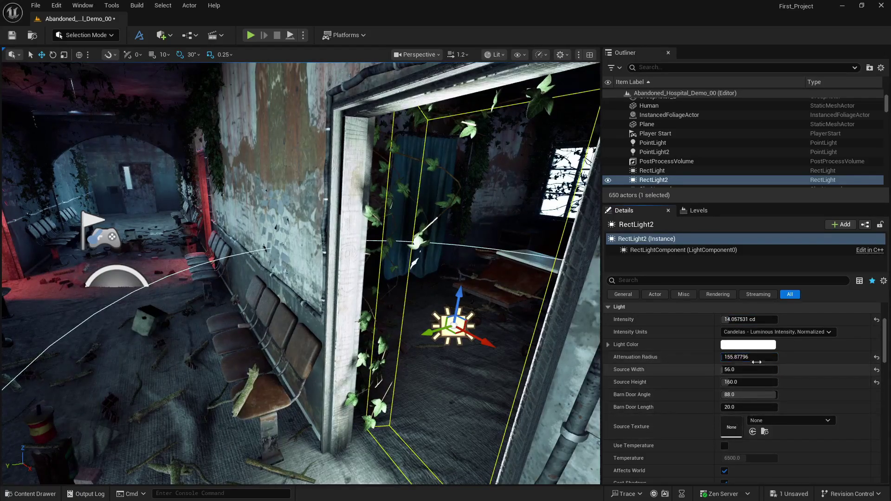
left_click(743, 345)
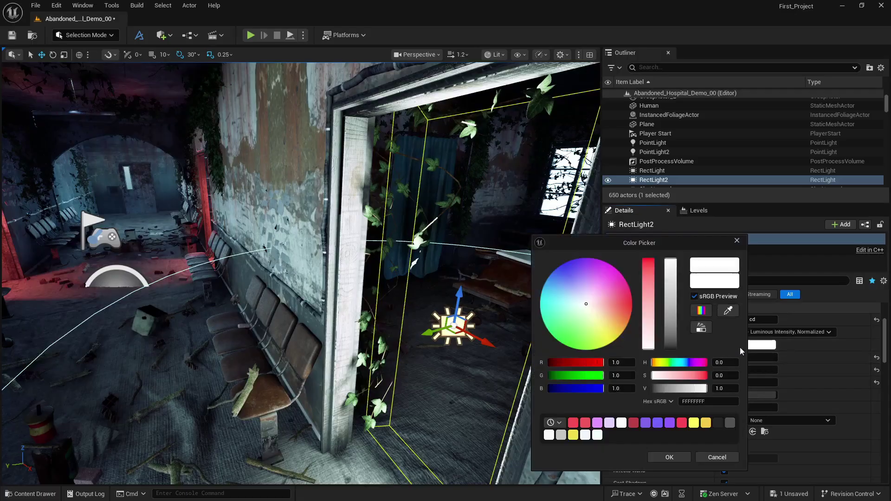
left_click(575, 424)
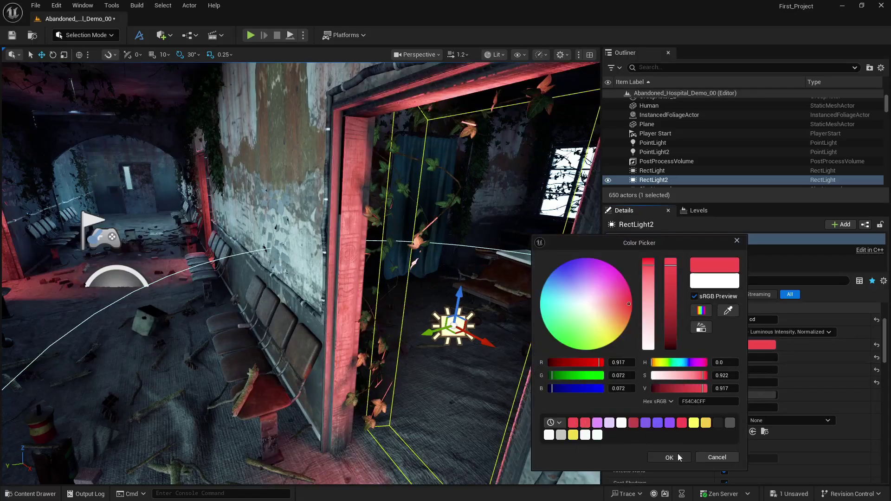
left_click(677, 458)
Step: Look through CineCameraActor1 and reframe it by focusing on the corridor's end door and pulling back to a wider corridor shot
left_click(427, 54)
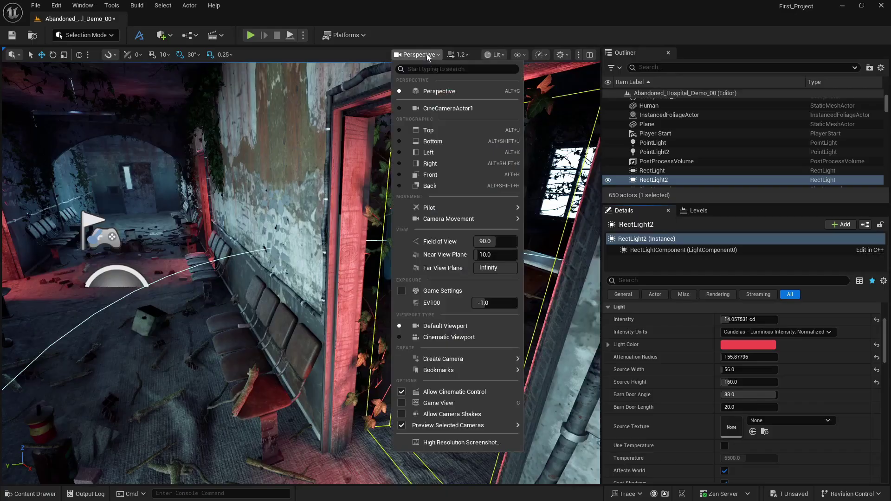
left_click(441, 109)
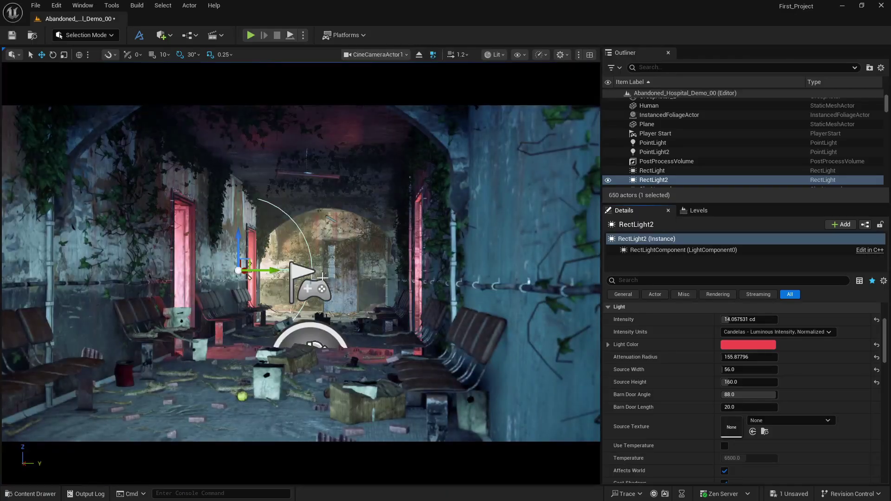
left_click(354, 293)
key("f")
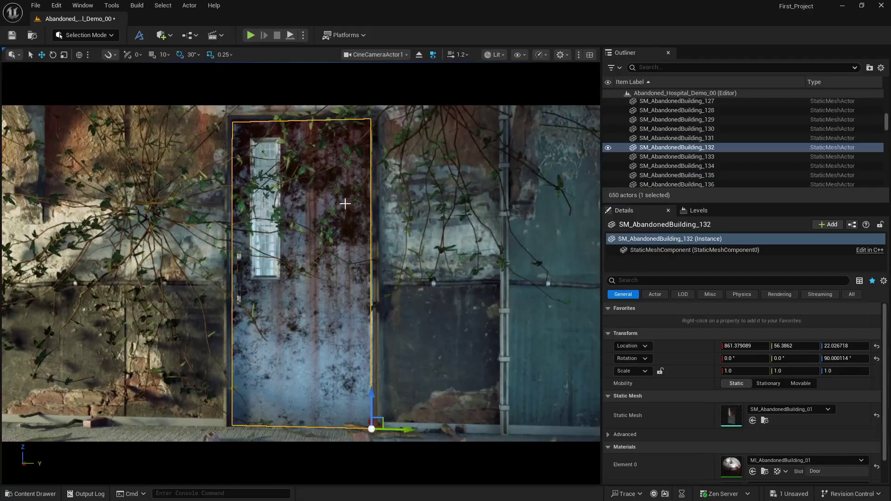
key("s")
key("s")
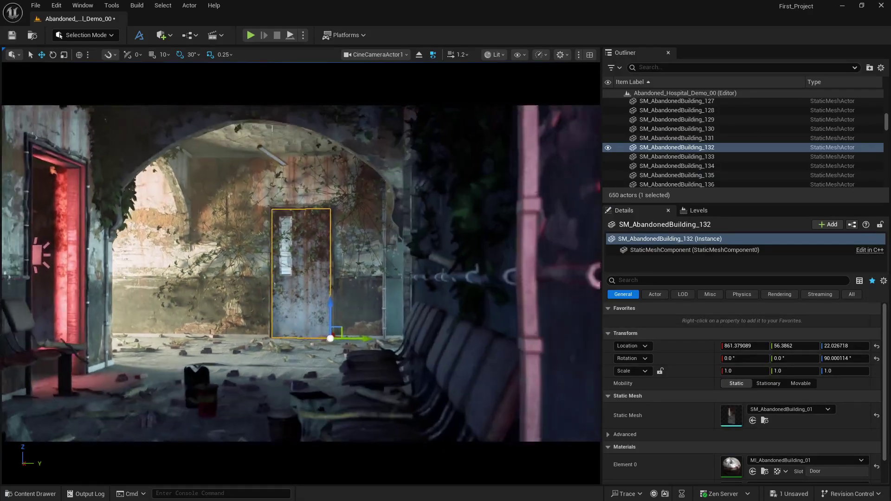
key("a")
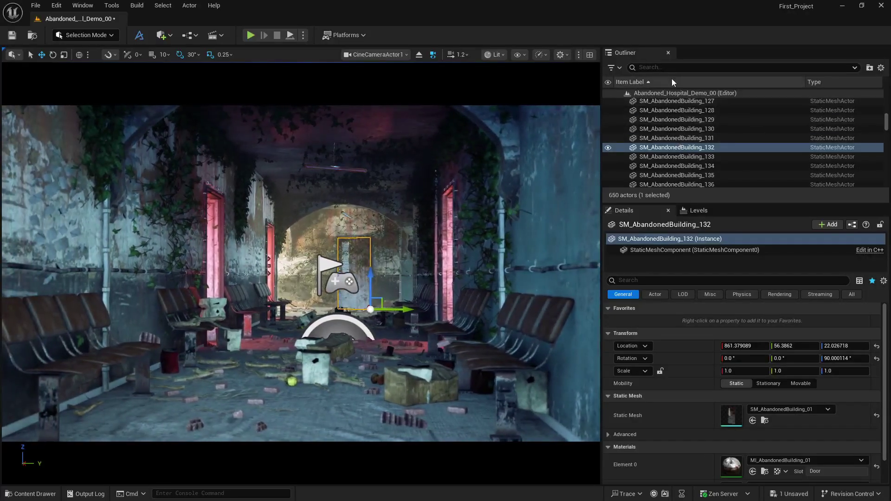
Step: Filter the Outliner for "cin", select CineCameraActor1, and expand its Focus Settings
left_click(671, 67)
type("cin")
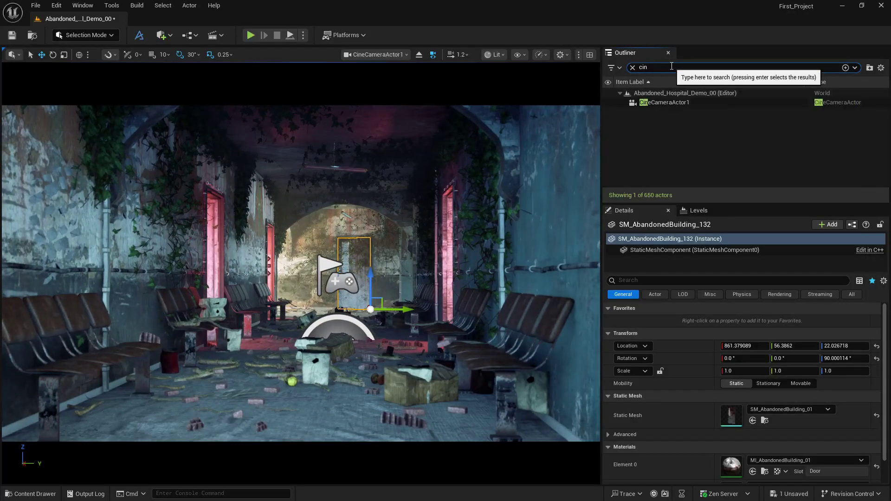
left_click(665, 102)
scroll(695, 412, "down", 5)
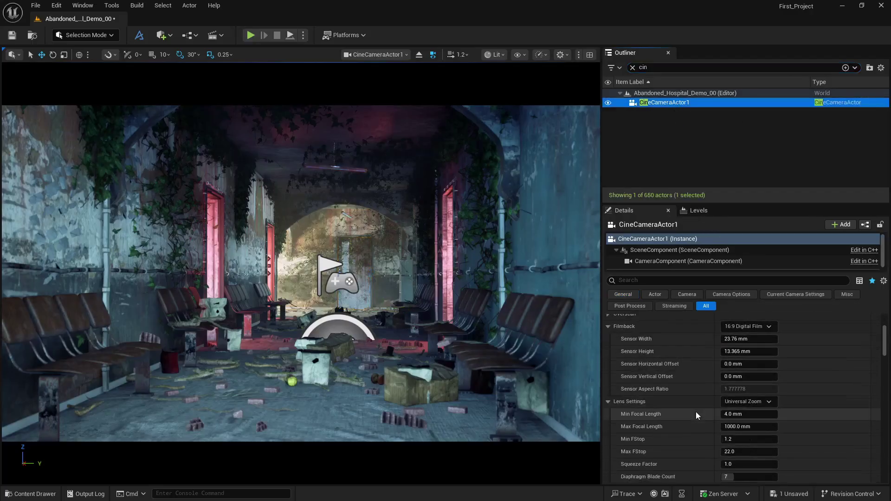
scroll(696, 411, "down", 3)
scroll(696, 411, "up", 3)
scroll(695, 411, "up", 3)
scroll(696, 411, "down", 5)
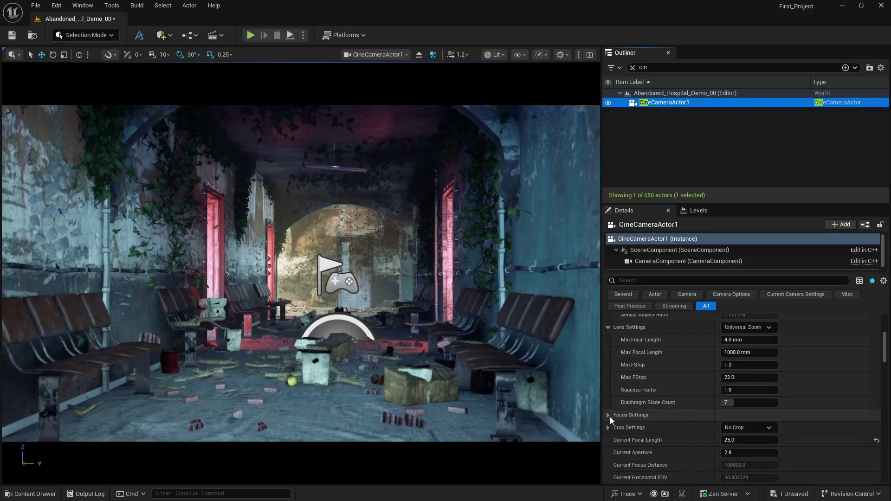
left_click(608, 415)
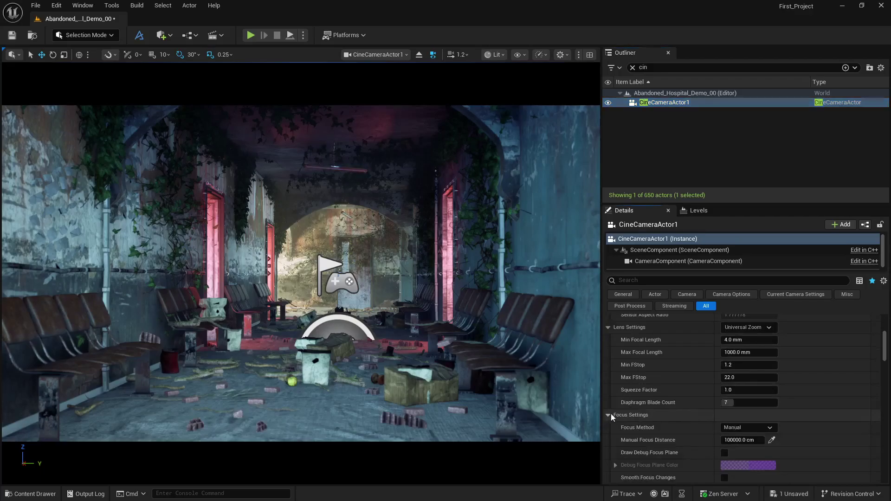
Step: Set the camera's manual focus distance to about 1456.24 cm at the arch using the debug focus plane, and hide the plane and editor icons
left_click(725, 452)
left_click(772, 440)
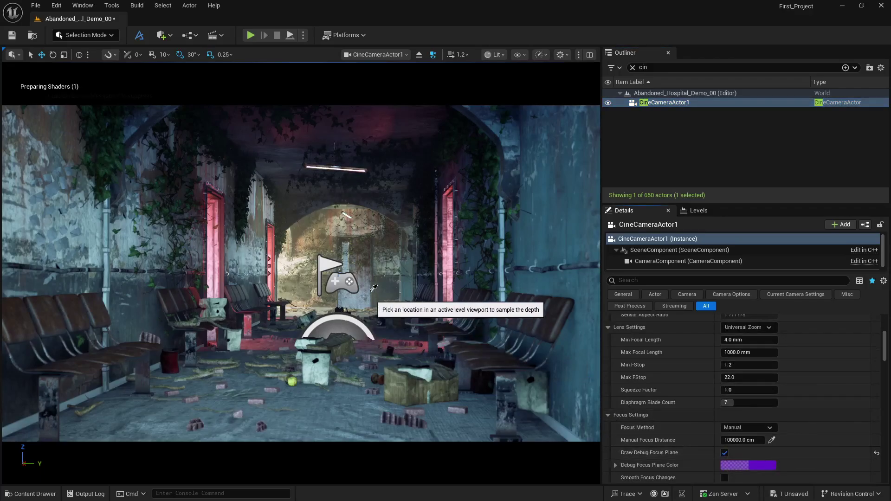
left_click(365, 273)
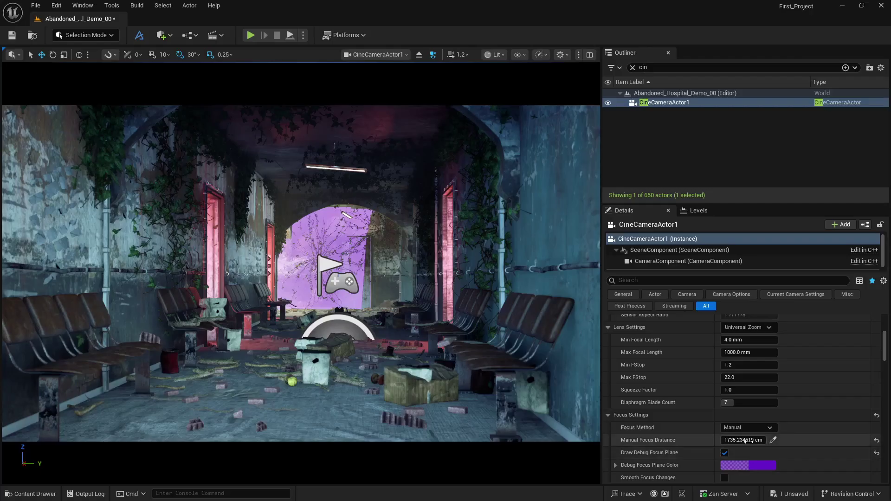
left_click_drag(746, 441, 722, 441)
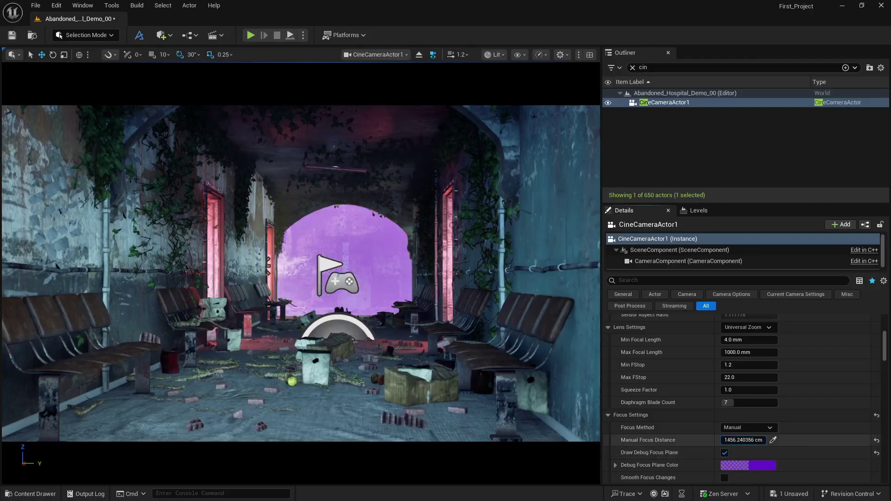
left_click(725, 453)
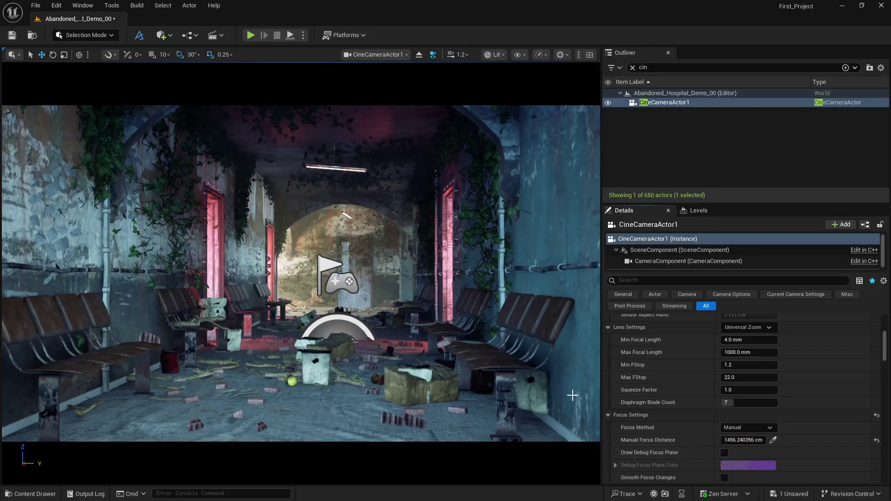
key("g")
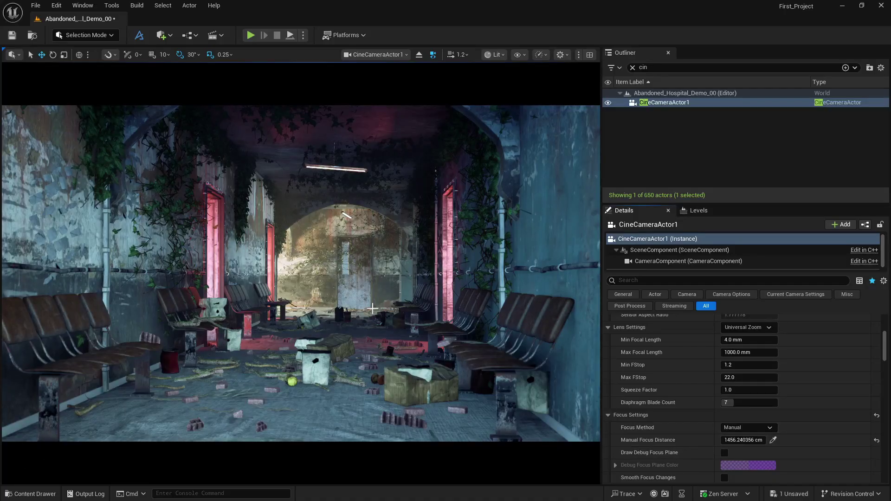
Step: Place a spot light in the corridor beside the left row of chairs, near the first red doorway
left_click(171, 37)
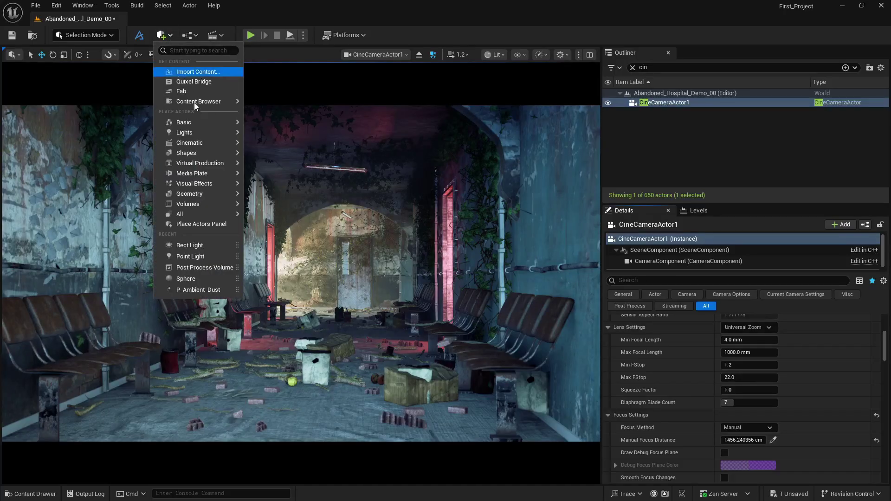
mouse_move(219, 133)
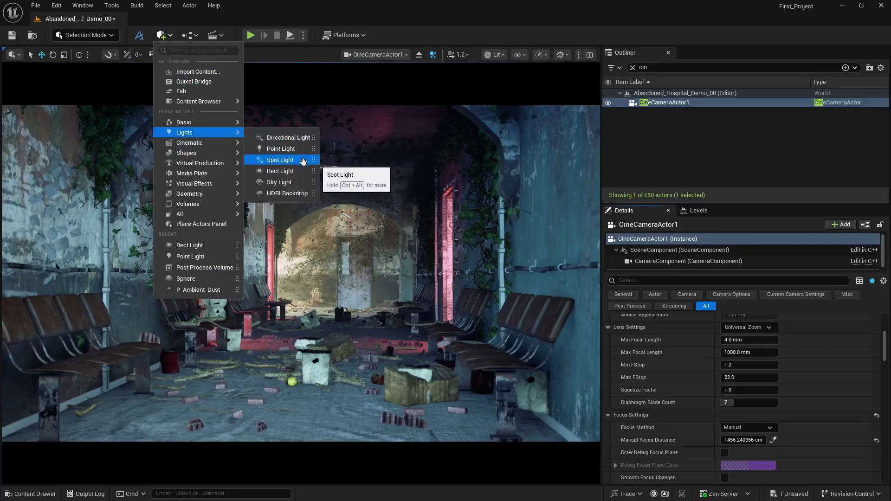
left_click_drag(304, 161, 142, 294)
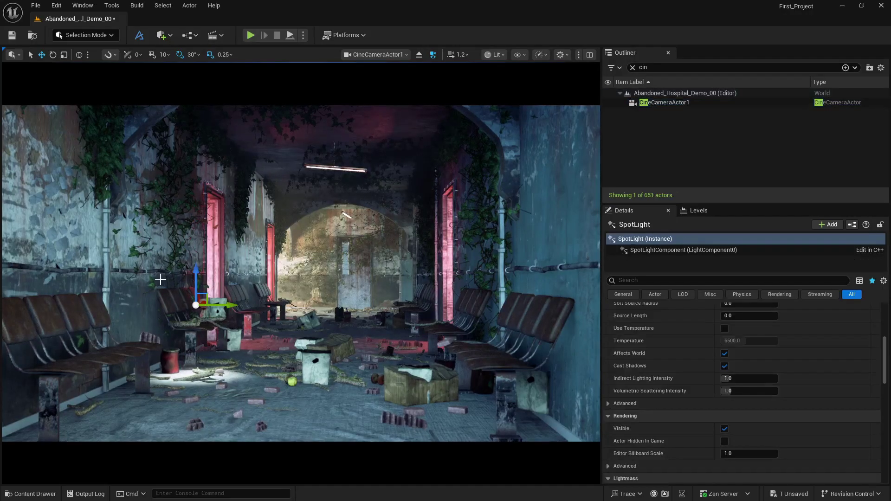
Step: Raise the spot light to just below the ceiling and move it along the corridor towards the foreground arch and left-hand chairs
key("g")
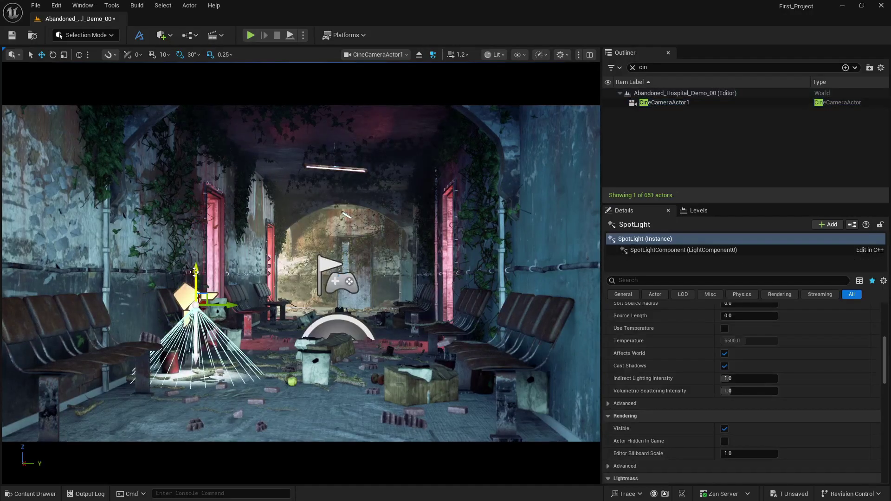
left_click_drag(194, 272, 172, 78)
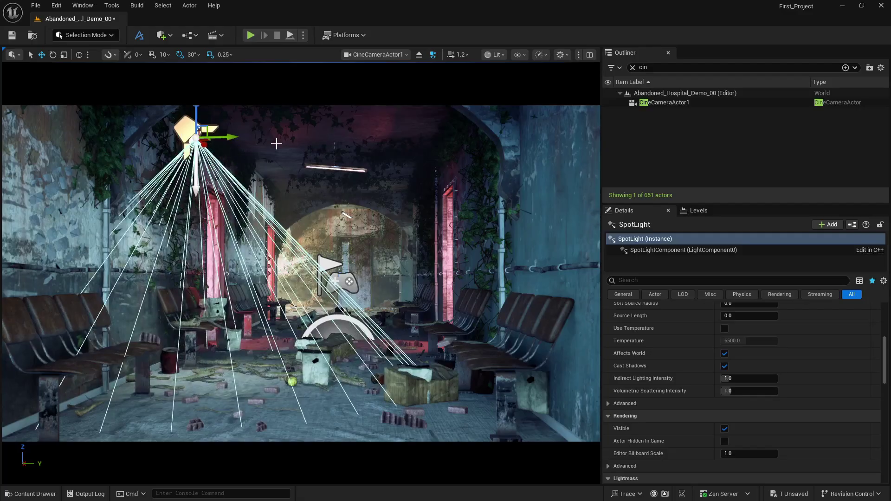
left_click(420, 55)
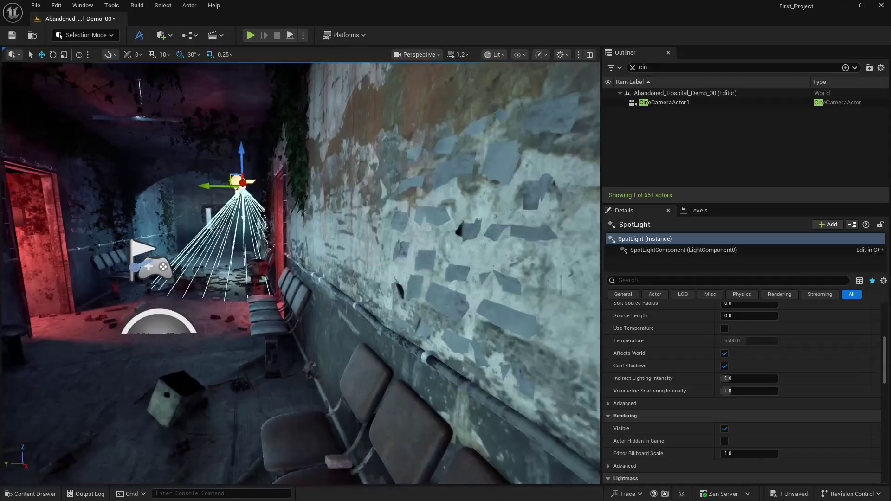
right_click_drag(300, 274, 408, 297)
right_click_drag(236, 222, 153, 222)
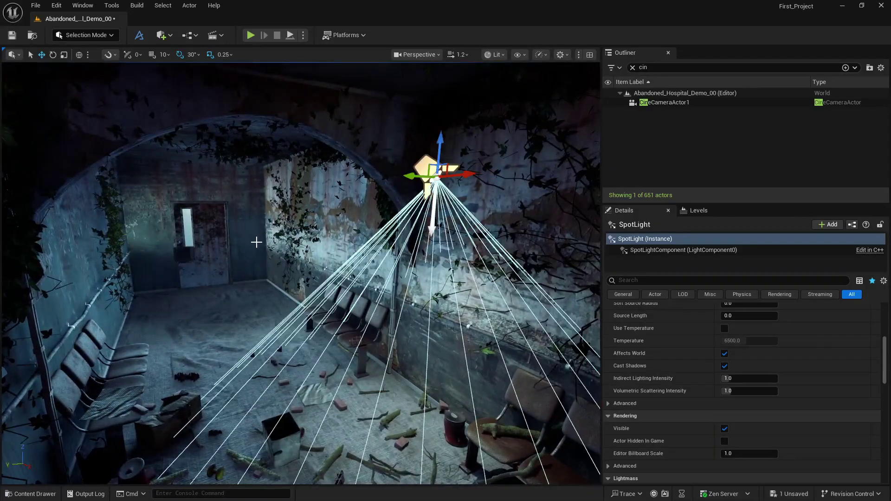
left_click_drag(454, 173, 336, 147)
Step: Make the spot light movable with about 25.9 cd intensity, 392.46 attenuation radius, 24.38 inner and 40.18 outer cone angles, and 168 source radius
scroll(678, 377, "up", 6)
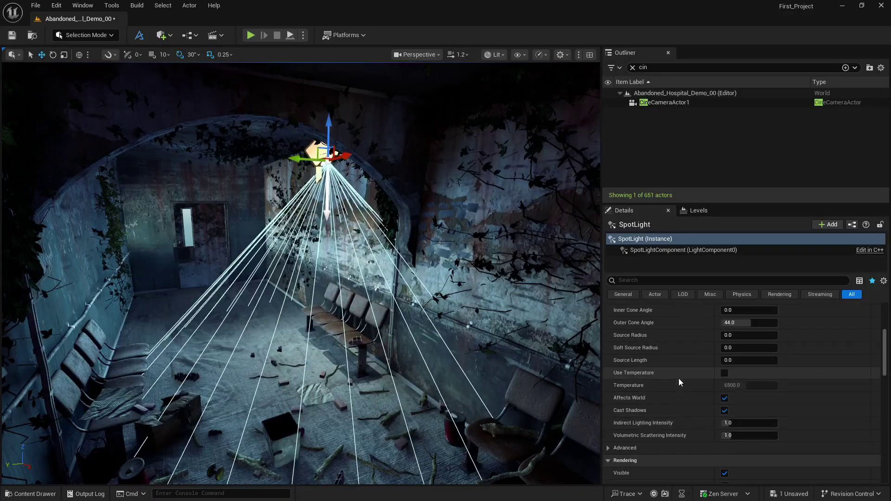
left_click(795, 353)
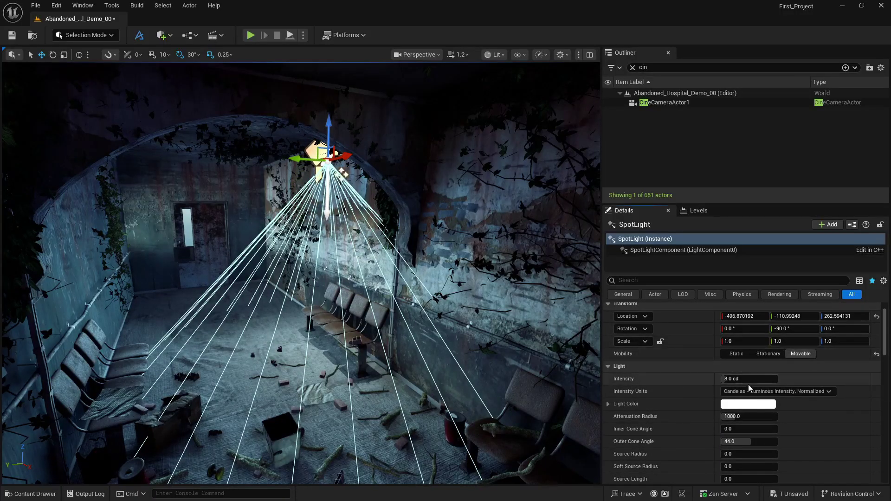
left_click_drag(748, 380, 772, 380)
mouse_move(741, 417)
left_mouse_down()
mouse_move(725, 416)
mouse_move(764, 429)
mouse_move(732, 441)
mouse_move(735, 424)
mouse_move(746, 424)
left_mouse_up()
scroll(729, 425, "down", 2)
scroll(700, 433, "down", 2)
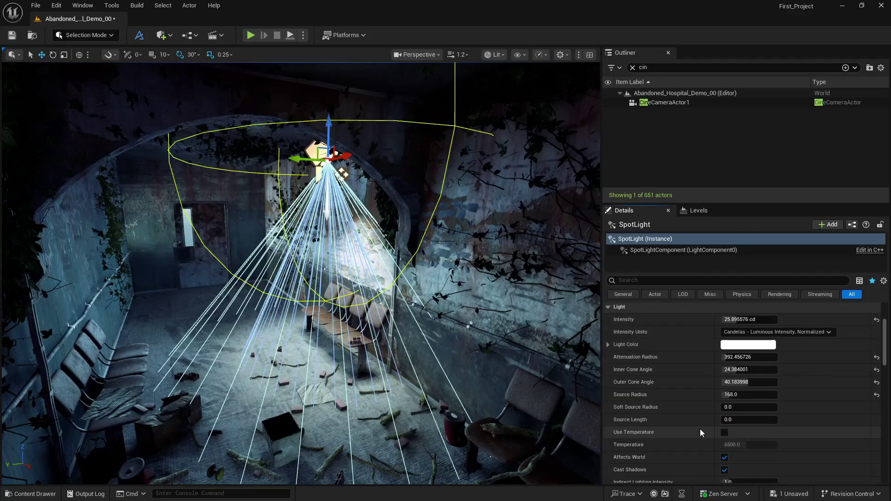
Step: Return to the CineCameraActor1 view with editor icons hidden and set the spot light's intensity to 10 cd
left_click(417, 54)
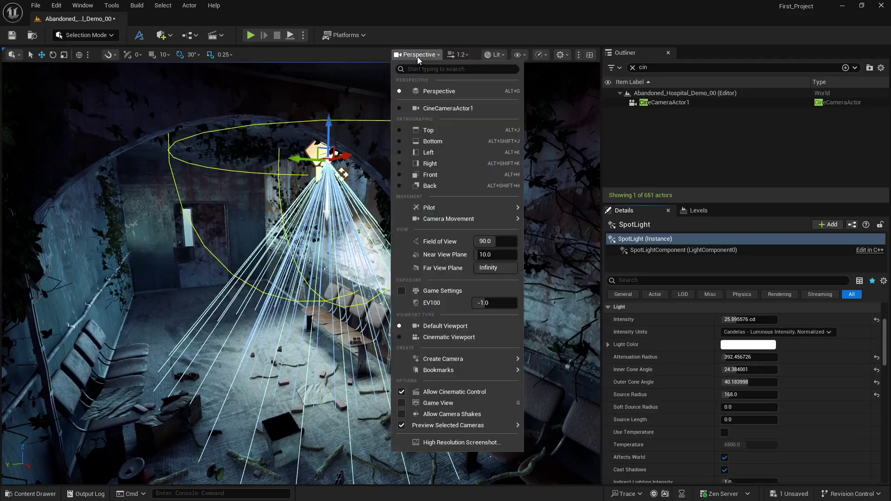
left_click(424, 109)
key("g")
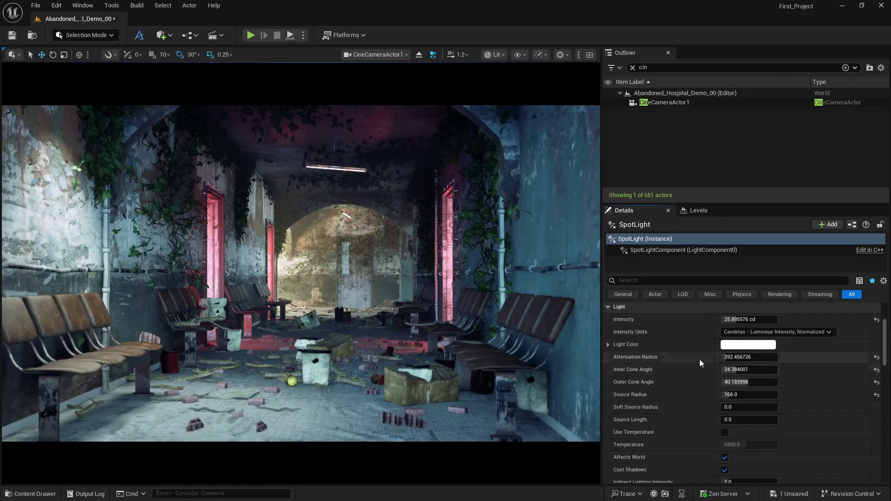
scroll(700, 360, "up", 2)
left_click(734, 365)
type("10")
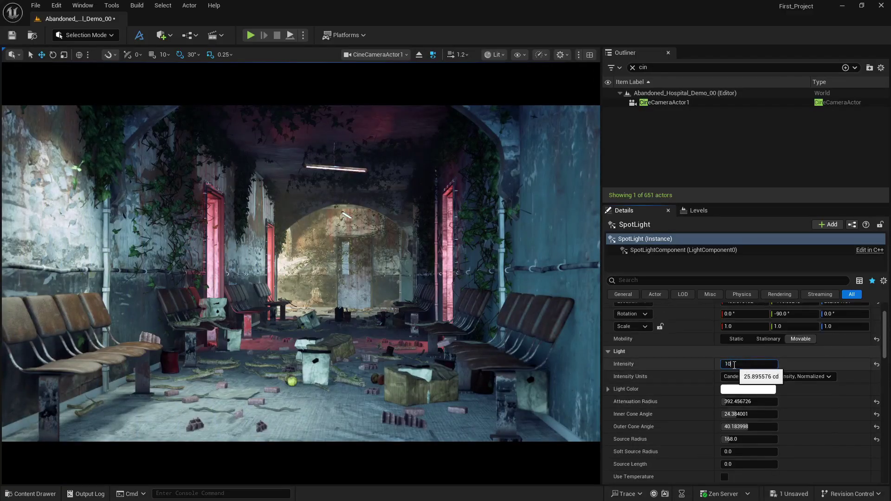
key("Return")
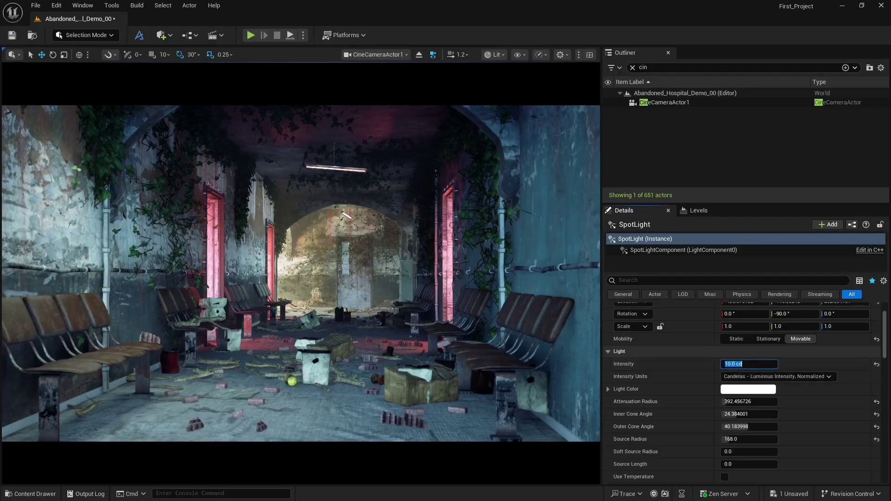
Step: Duplicate the spot light farther down the corridor's left side, and copy spot lights to the right side to make four
left_click(632, 67)
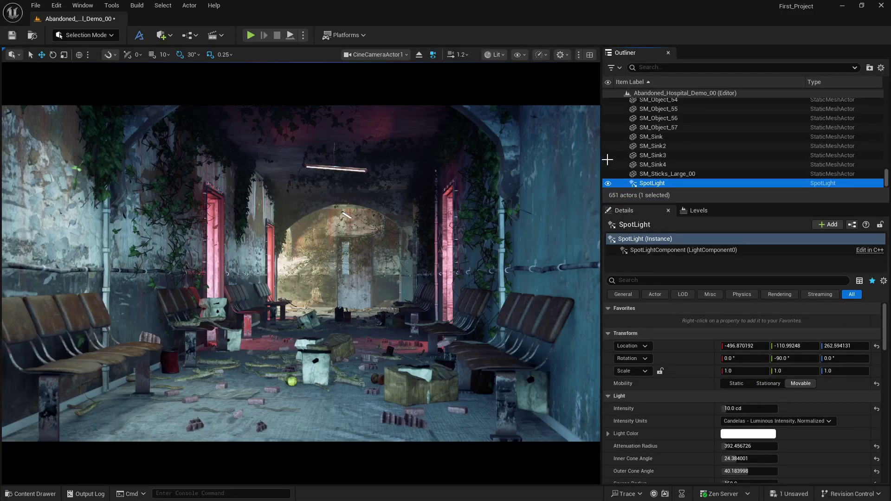
right_click(435, 102)
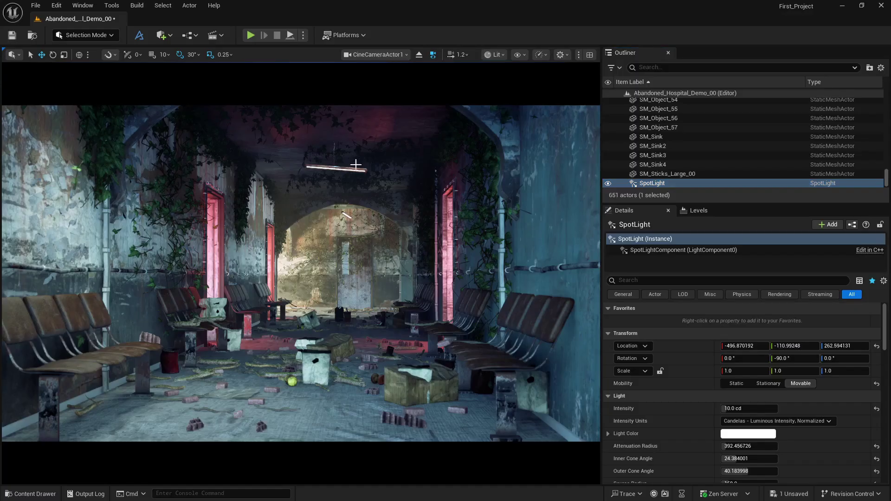
left_click(419, 56)
right_click_drag(310, 231, 366, 232)
right_click_drag(269, 241, 312, 242)
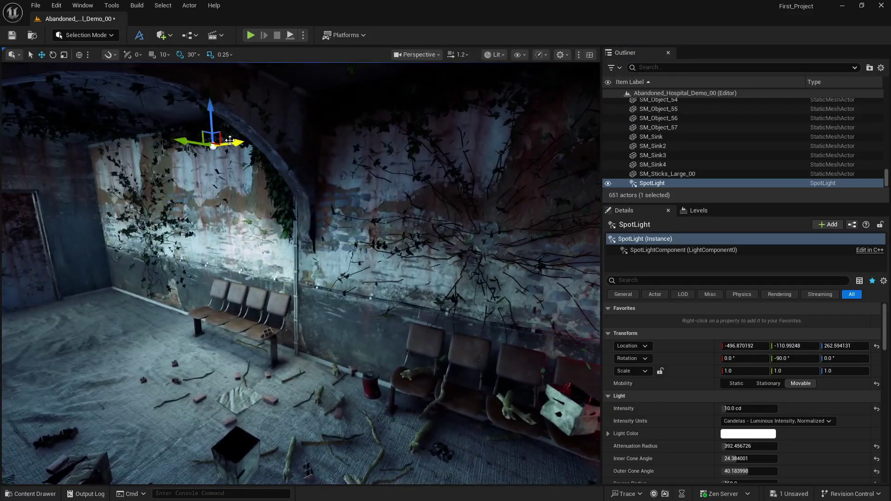
left_click_drag(230, 140, 562, 197, "alt")
right_click_drag(551, 227, 432, 166)
left_click(416, 54)
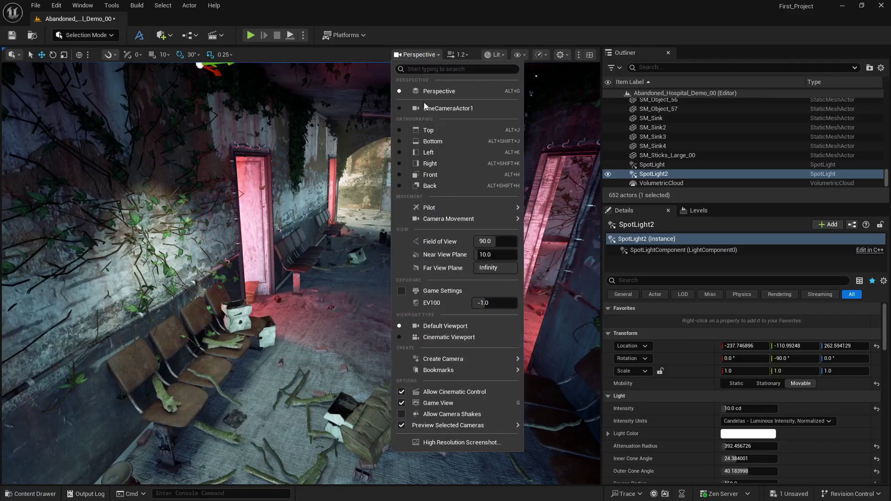
left_click(425, 107)
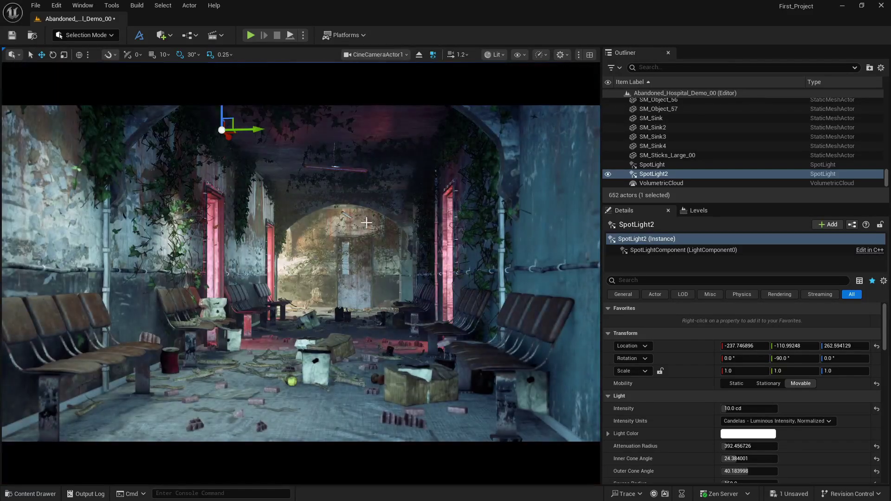
left_click_drag(257, 126, 466, 135, "alt")
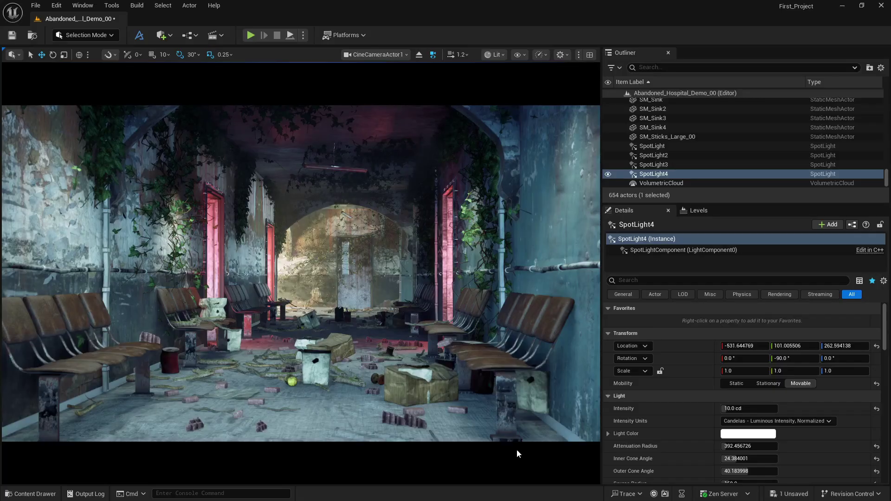
Step: Select all four spot lights and set their shared intensity to 4 cd
left_click(652, 147, "shift")
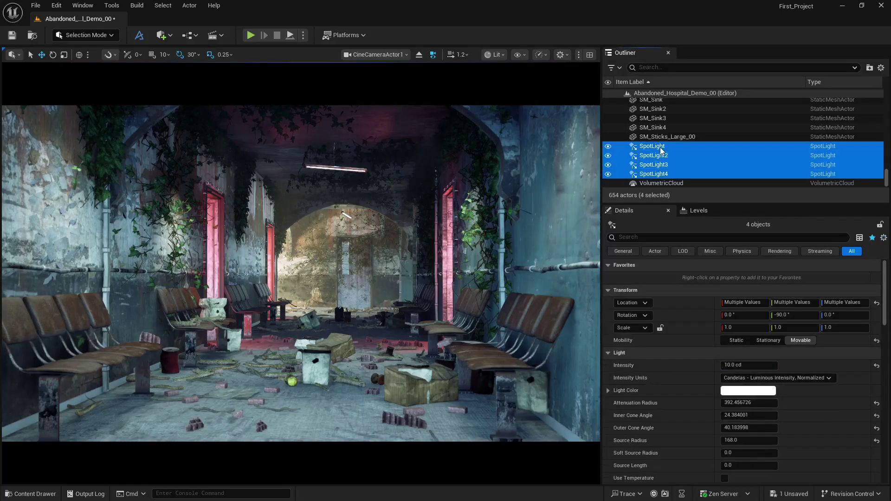
left_click(730, 368)
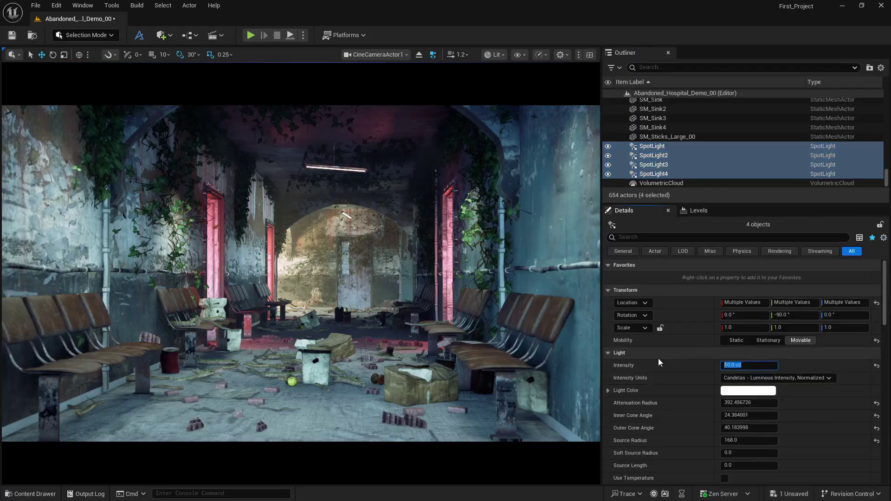
type("4")
key("Return")
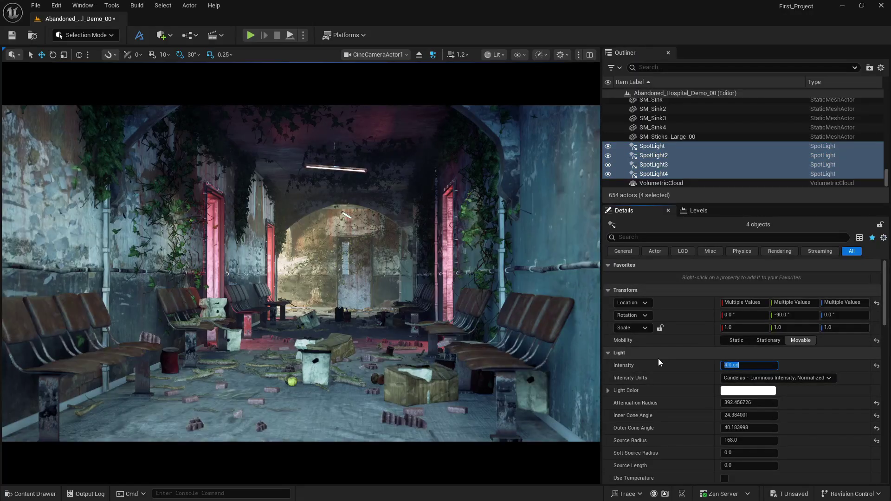
Step: Compare the corridor shot with the four spot lights hidden and shown, leaving them visible
left_click(607, 149)
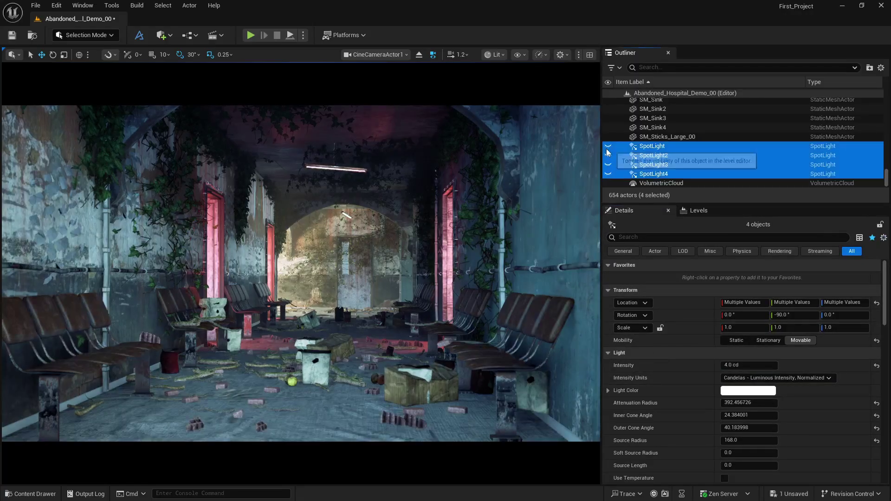
left_click(607, 150)
left_click(607, 150)
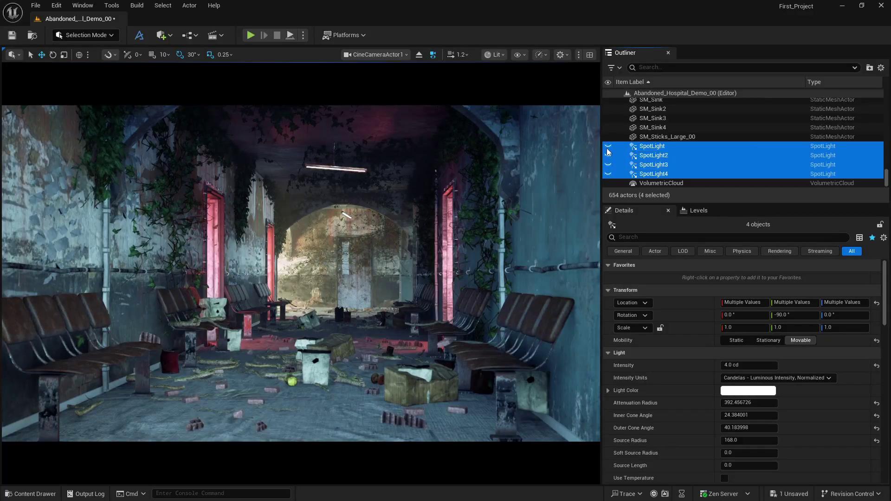
left_click(607, 149)
left_click(607, 149)
left_click(607, 150)
left_click(607, 150)
left_click(607, 150)
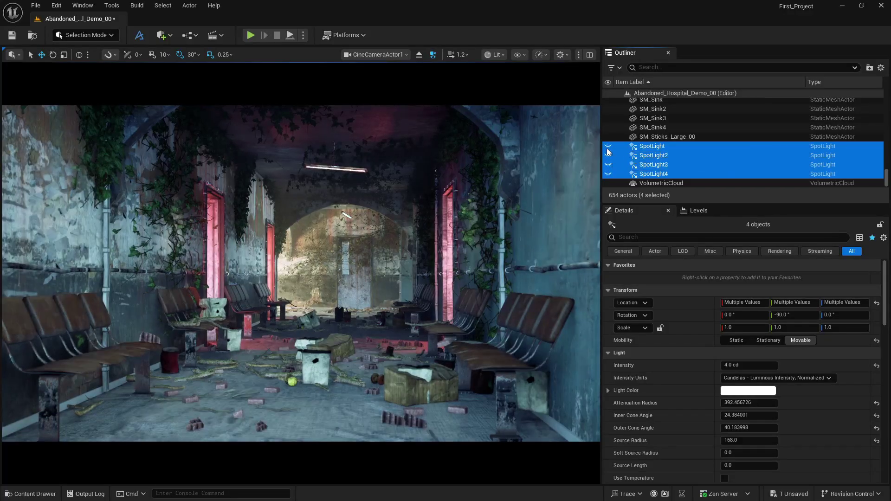
left_click(607, 149)
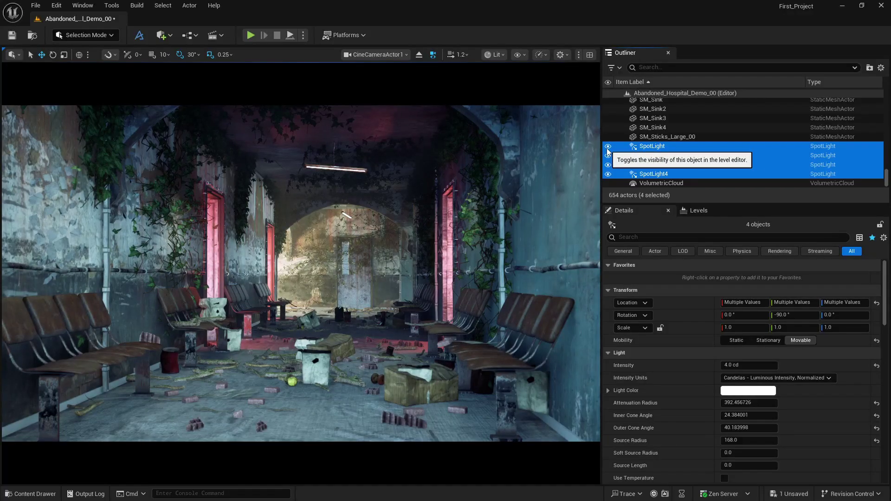
Step: Set the four spot lights' intensity to 5 cd and enable their colour temperature, trying 2000 before settling on 5000
left_click(739, 366)
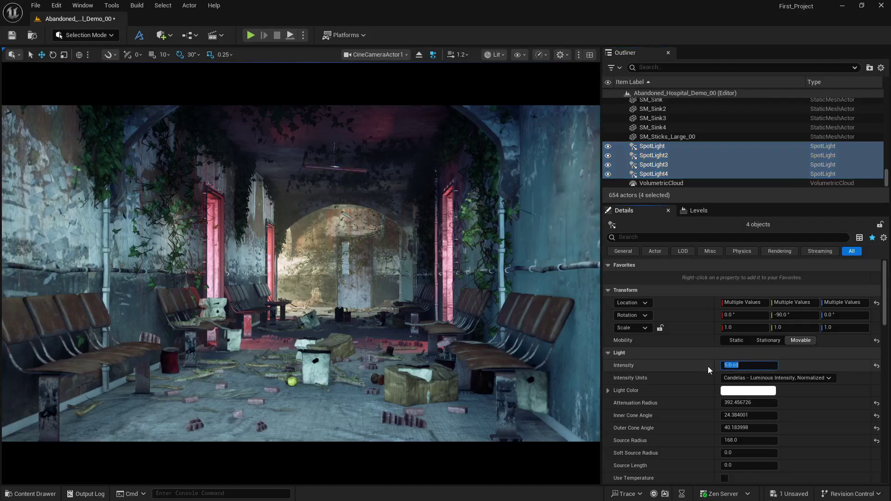
scroll(685, 394, "down", 3)
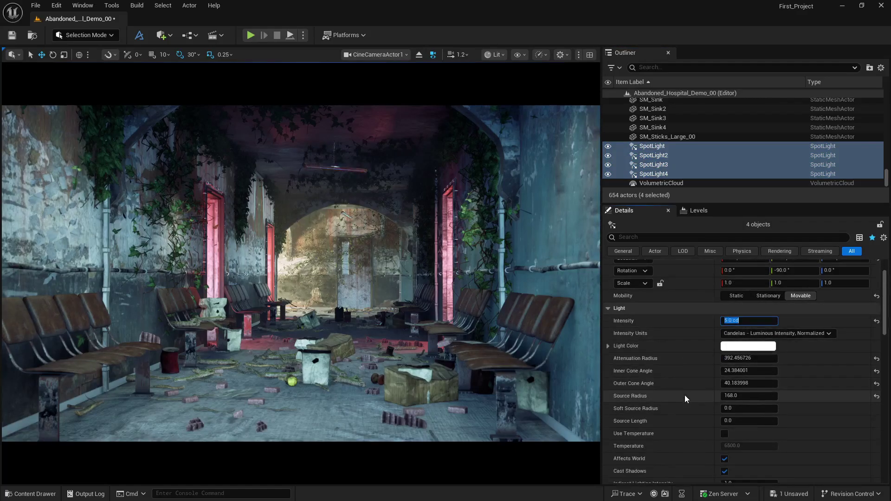
left_click(724, 433)
key("Tab")
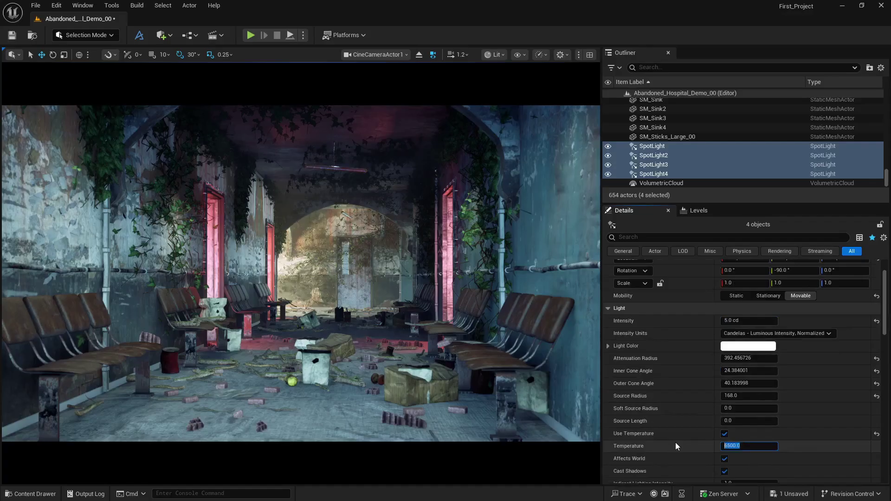
type("2000")
key("Return")
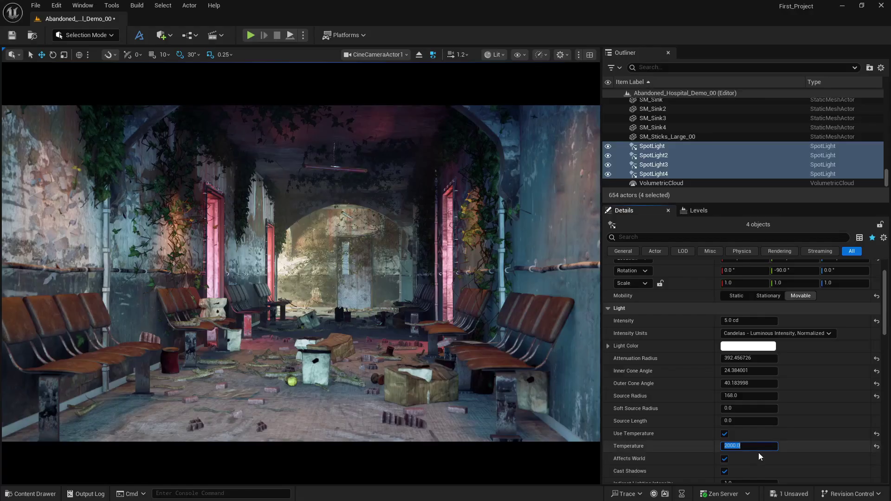
type("5000")
key("Return")
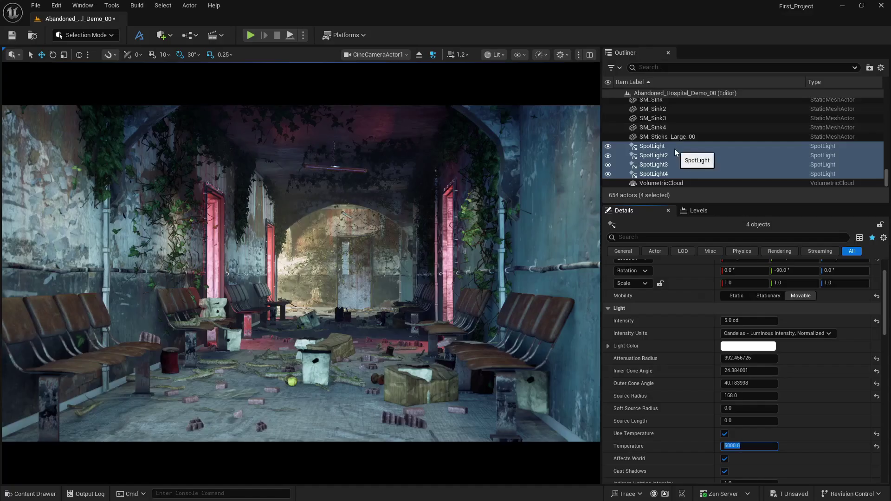
Step: Filter the Outliner for "dire" and set the DirectionalLight's intensity to 300 lux
scroll(675, 150, "up", 3)
scroll(675, 149, "up", 8)
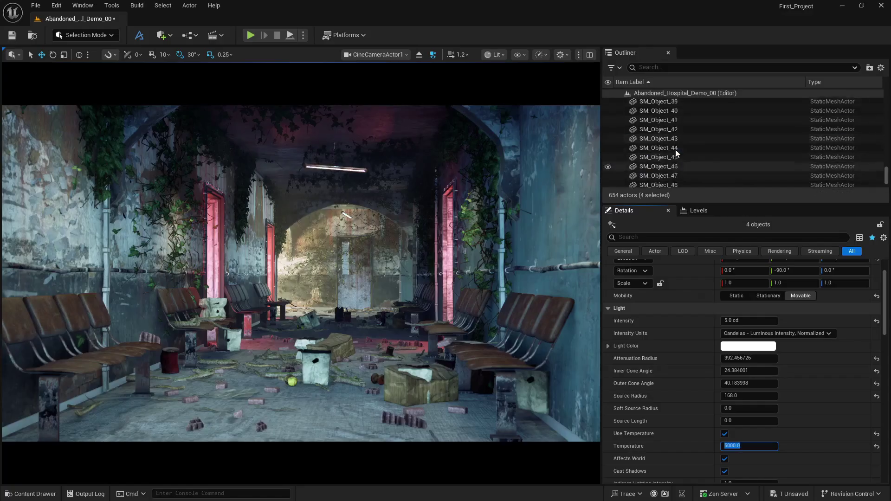
left_click(691, 67)
type("dire")
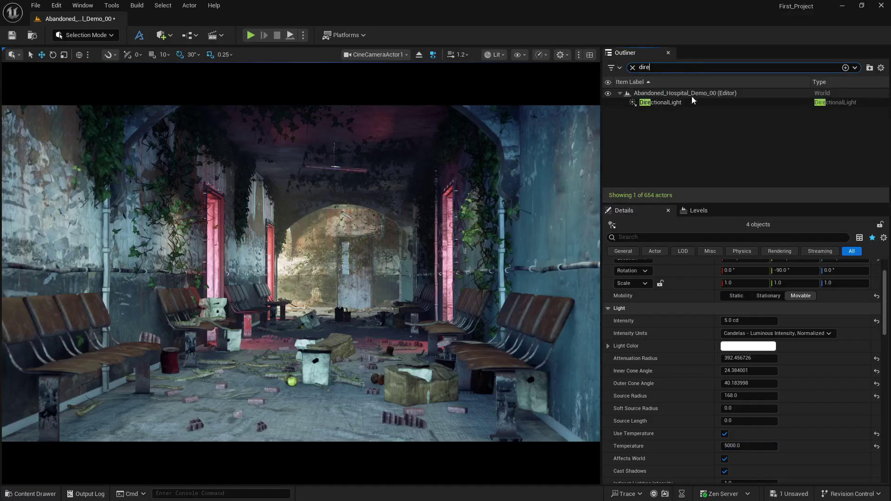
left_click(687, 99)
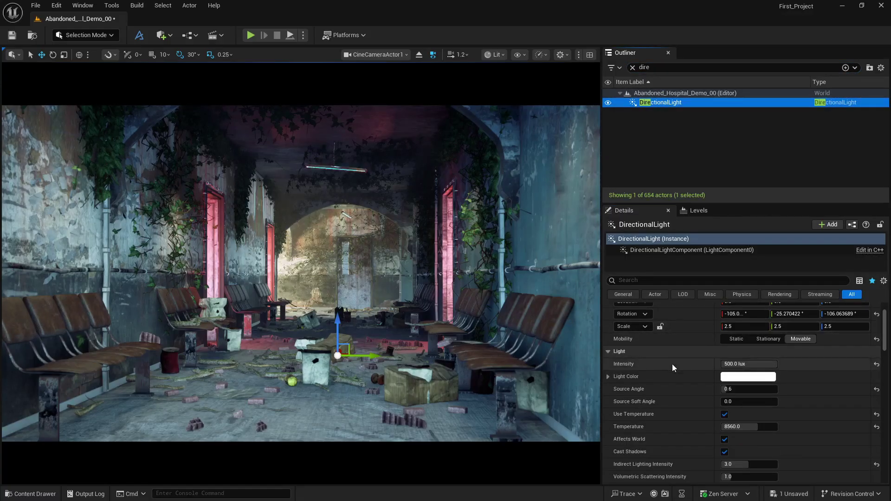
left_click(760, 368)
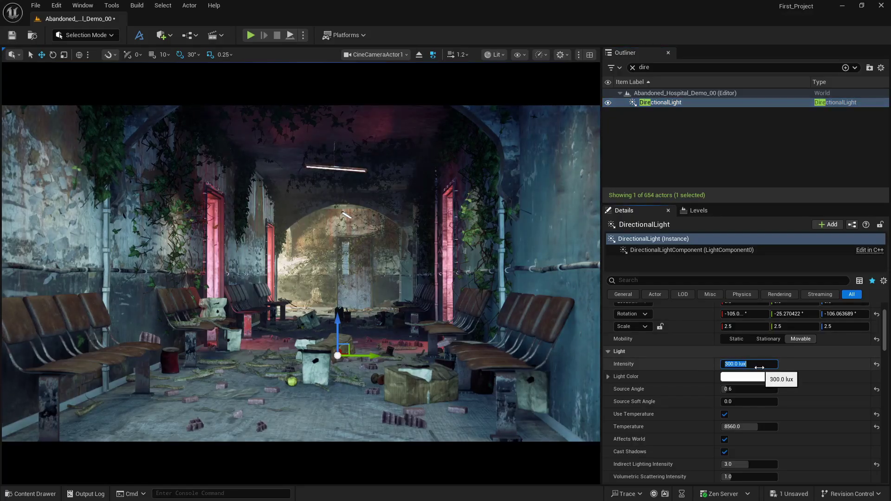
Step: Filter the Outliner for "post", select the PostProcessVolume and review its bloom and exposure settings
left_click(633, 69)
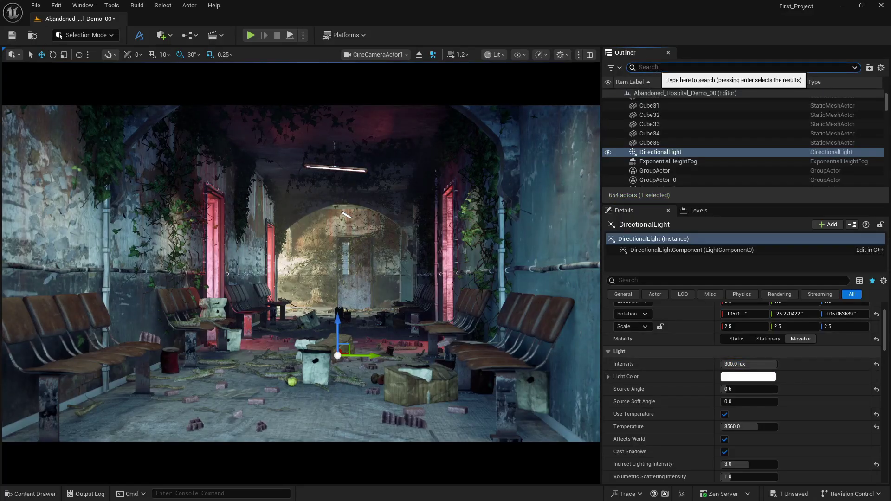
type("post")
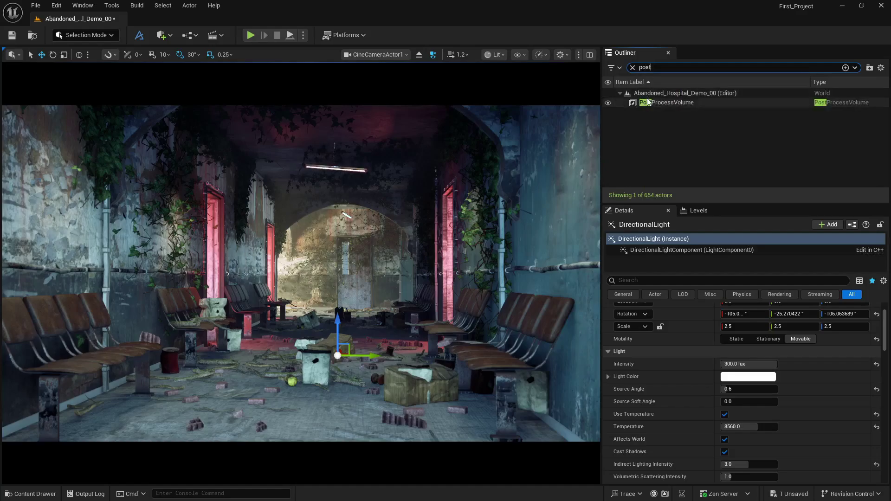
left_click(668, 102)
left_click(659, 280)
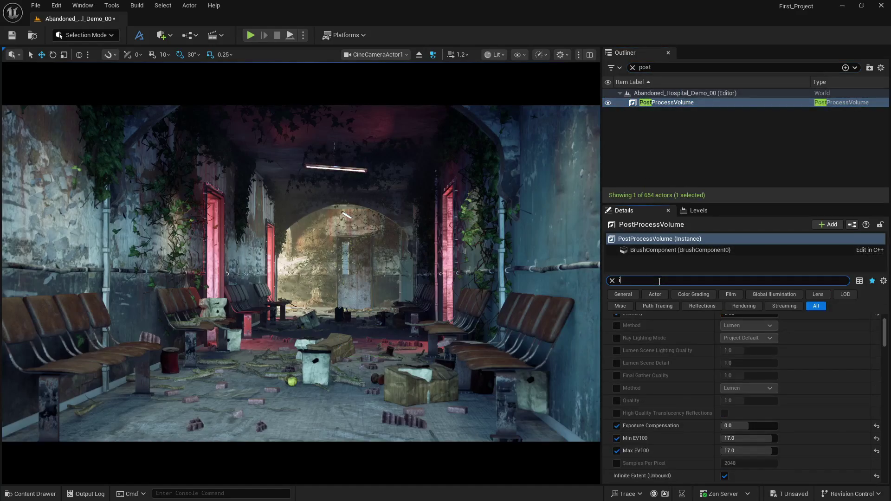
left_click(612, 281)
scroll(668, 380, "down", 10)
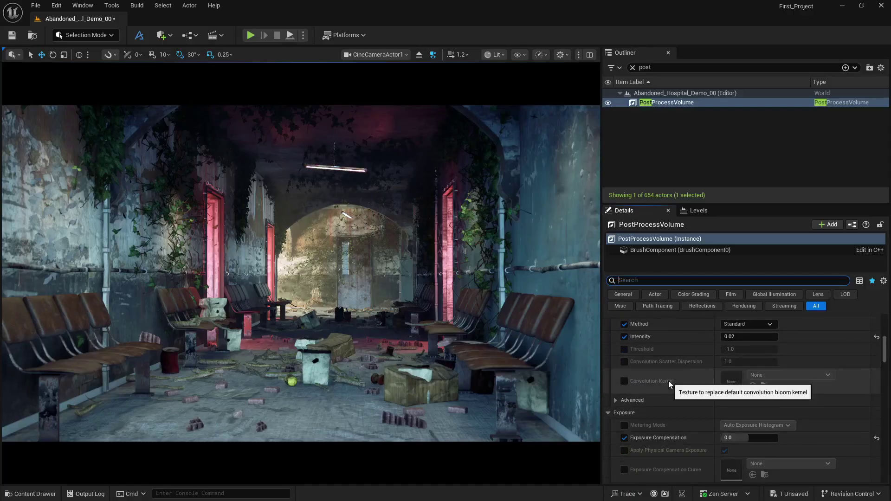
scroll(669, 380, "down", 5)
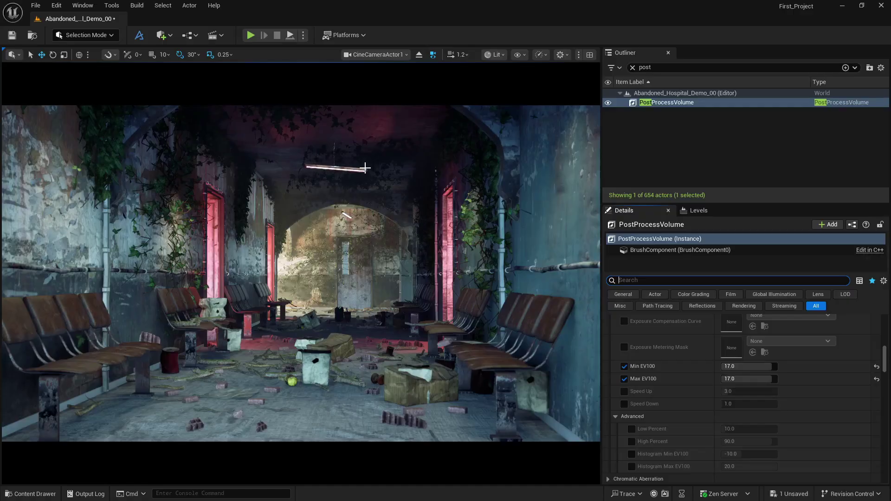
scroll(683, 412, "down", 2)
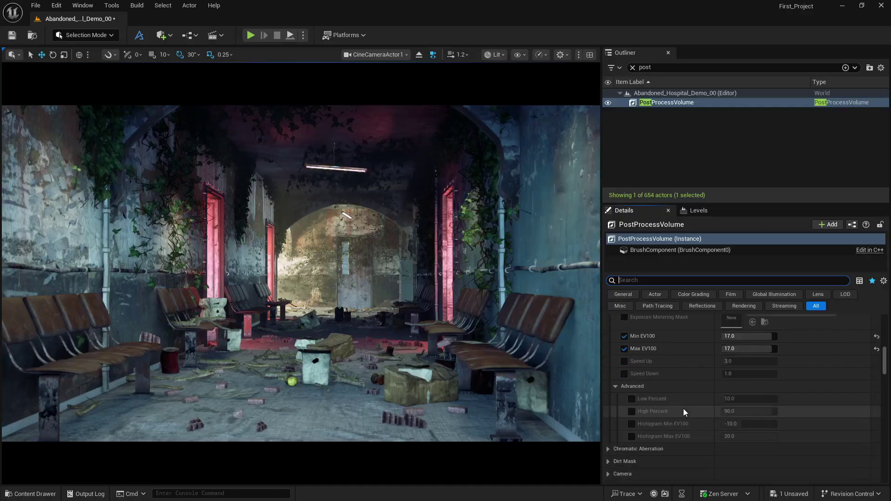
Step: Add a point light to the corridor, show the light icons, and raise it to the height of the hanging ceiling lamp
left_click(170, 37)
mouse_move(210, 134)
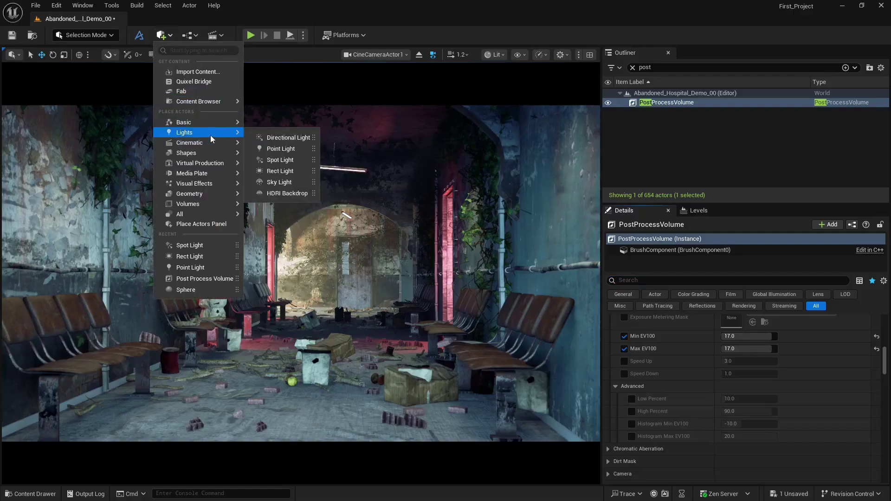
left_click(263, 145)
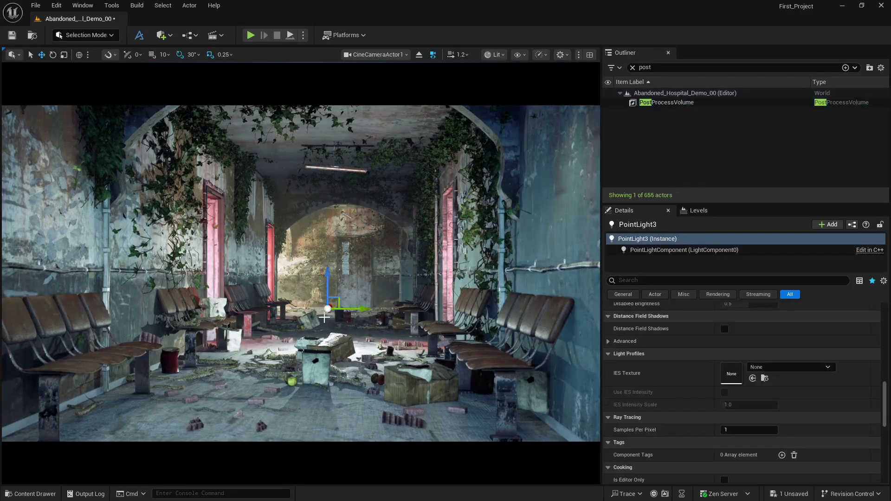
key("g")
left_click_drag(328, 275, 328, 132)
Step: Make the new point light movable and reduce its attenuation radius to about 114
scroll(661, 372, "up", 15)
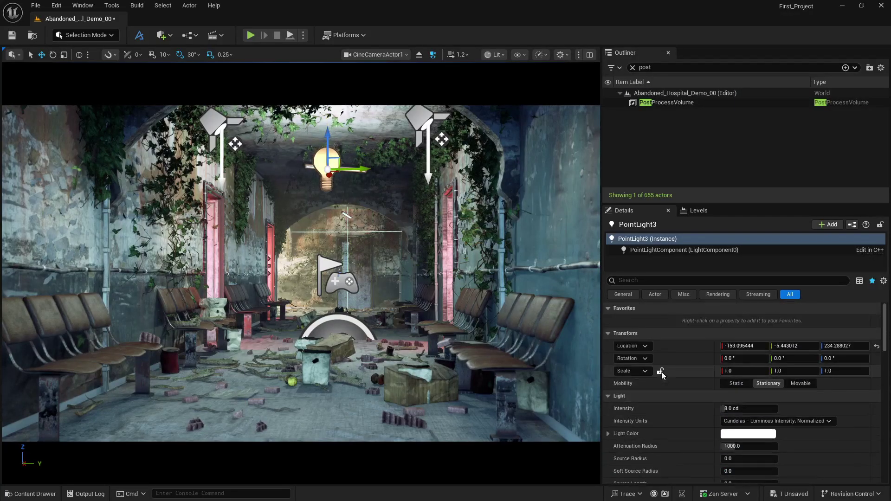
left_click(801, 384)
left_click_drag(740, 448, 671, 448)
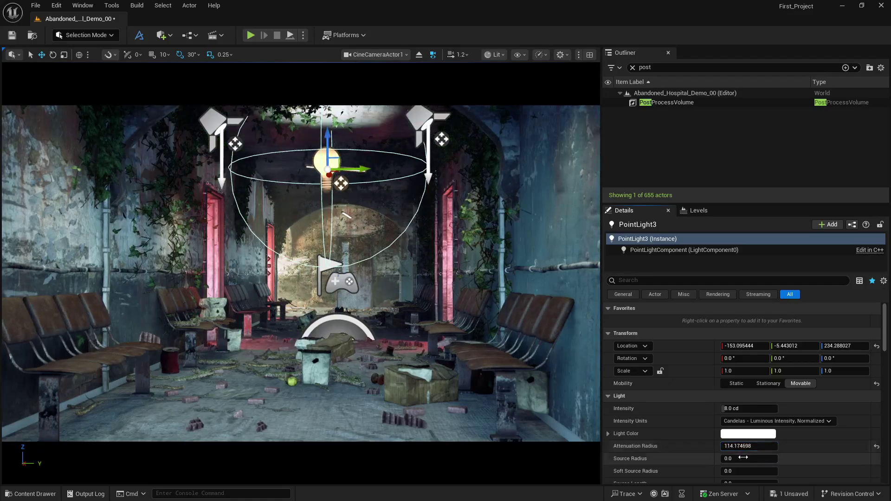
Step: Set the point light's source length to 208 and source radius to 8, and rotate it so the source runs horizontally across the corridor
scroll(678, 442, "down", 2)
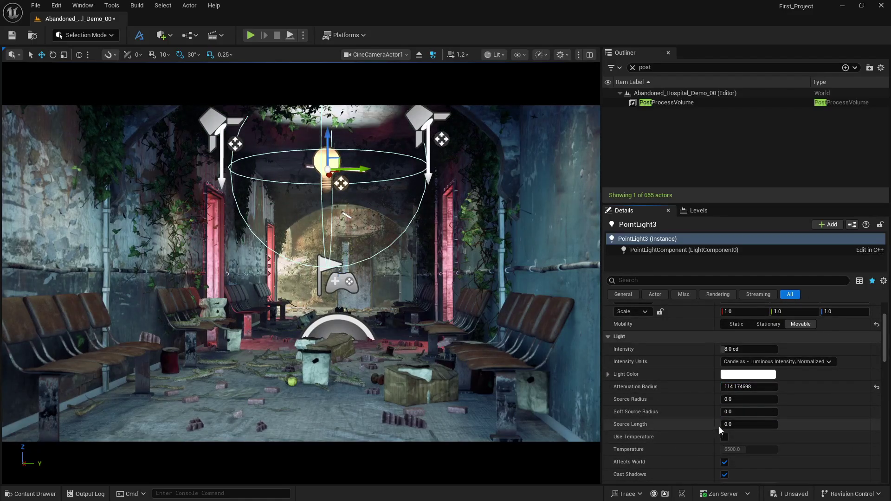
left_click_drag(728, 423, 773, 424)
key("e")
left_click_drag(370, 186, 355, 207)
mouse_move(376, 140)
left_mouse_down()
mouse_move(376, 198)
mouse_move(379, 170)
left_mouse_up()
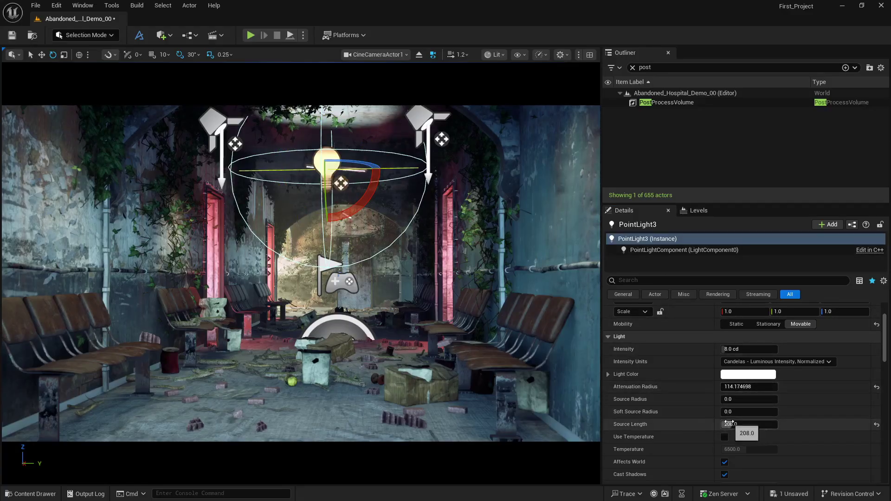
left_click_drag(737, 412, 742, 412)
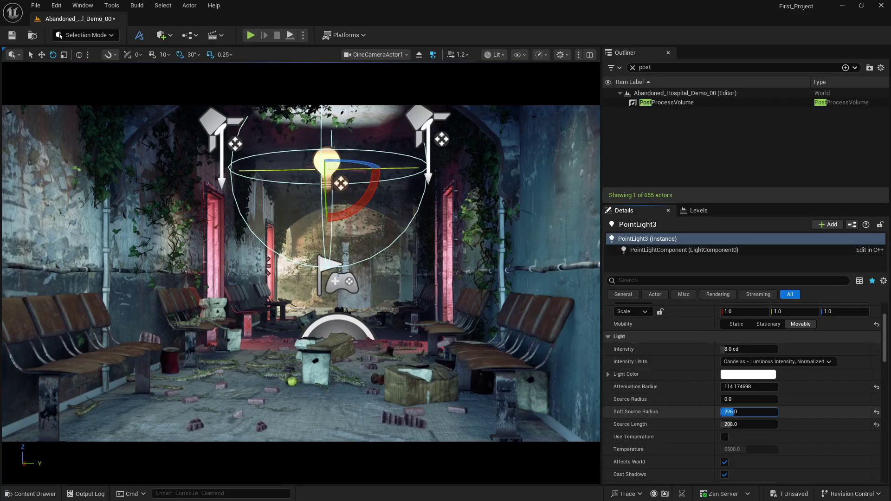
mouse_move(731, 400)
left_mouse_down()
mouse_move(739, 399)
mouse_move(731, 399)
left_mouse_up()
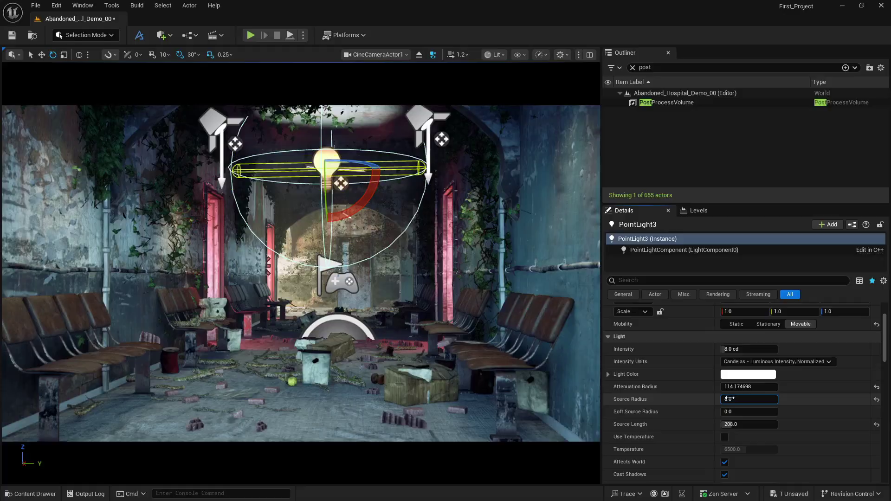
Step: Leave the cine camera view and move the point light along the corridor onto the hanging fluorescent lamp
left_click(419, 54)
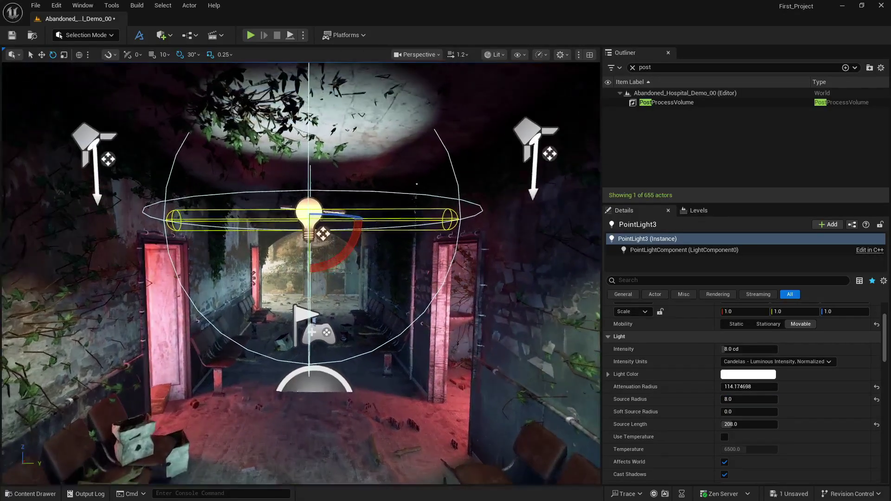
right_click_drag(301, 274, 230, 272)
key("s")
key("w")
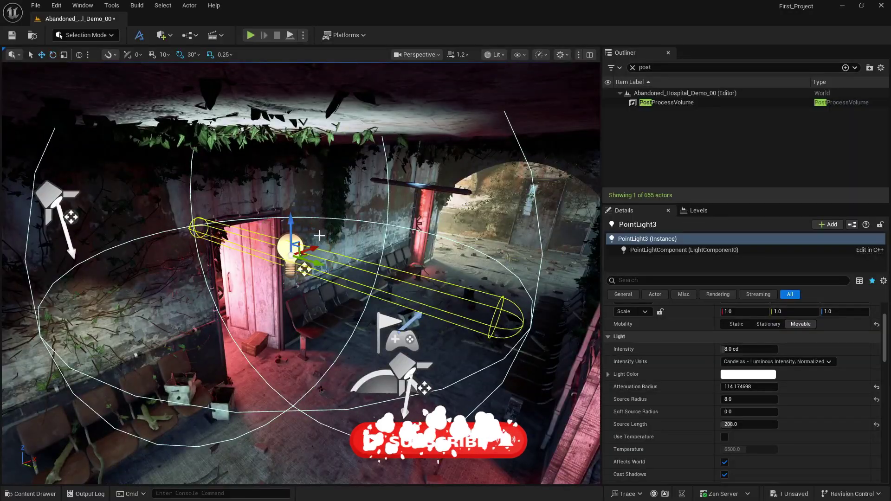
left_click_drag(313, 248, 453, 154)
right_click_drag(454, 153, 468, 164)
key("w")
left_click_drag(311, 213, 461, 197)
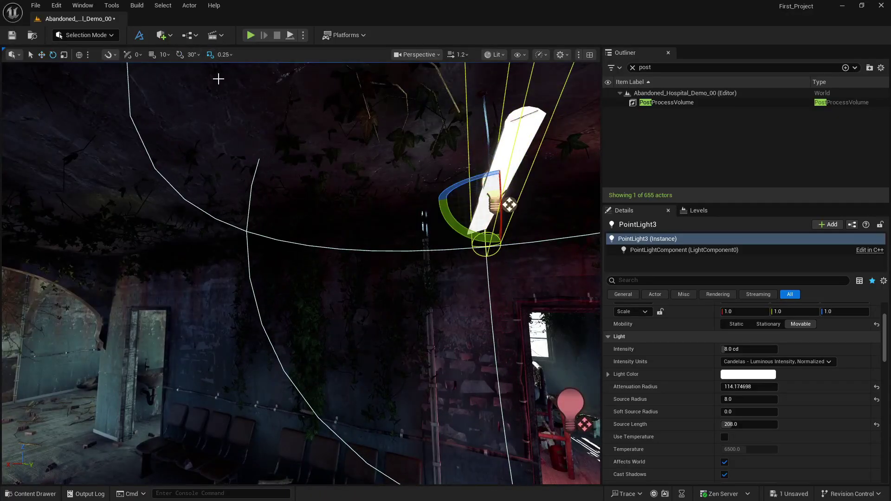
Step: Rotate the point light horizontally toward the angle of the hanging lamp's tube
right_click_drag(473, 211, 428, 186)
key("d")
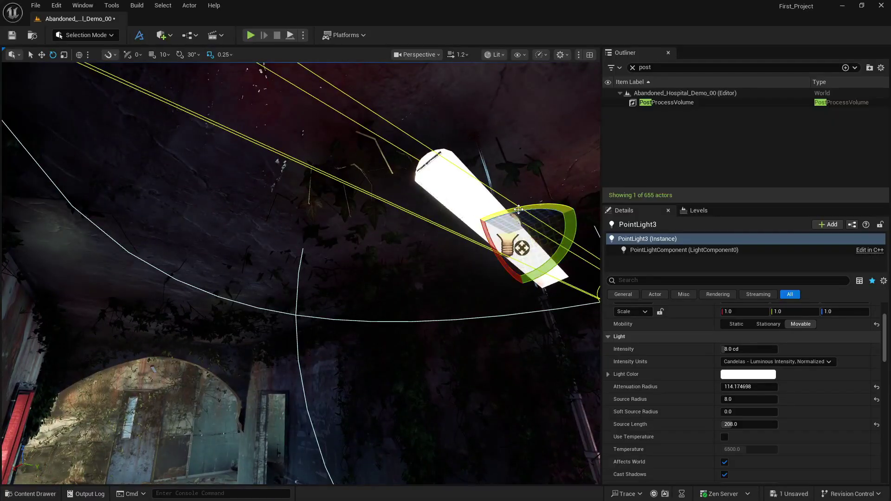
left_click_drag(519, 209, 490, 220)
key("d")
right_click_drag(521, 245, 432, 244)
key("e")
Step: Adjust the point light's height to the lamp and fine-tune its horizontal rotation to run parallel to the tube
right_click_drag(476, 279, 443, 309)
key("w")
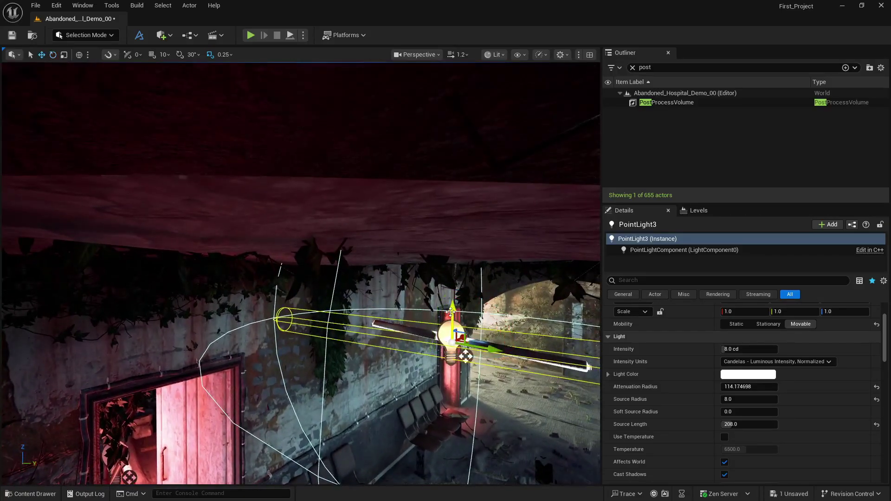
mouse_move(450, 312)
left_mouse_down()
mouse_move(451, 295)
mouse_move(454, 313)
left_mouse_up()
right_click_drag(445, 321, 443, 237)
key("e")
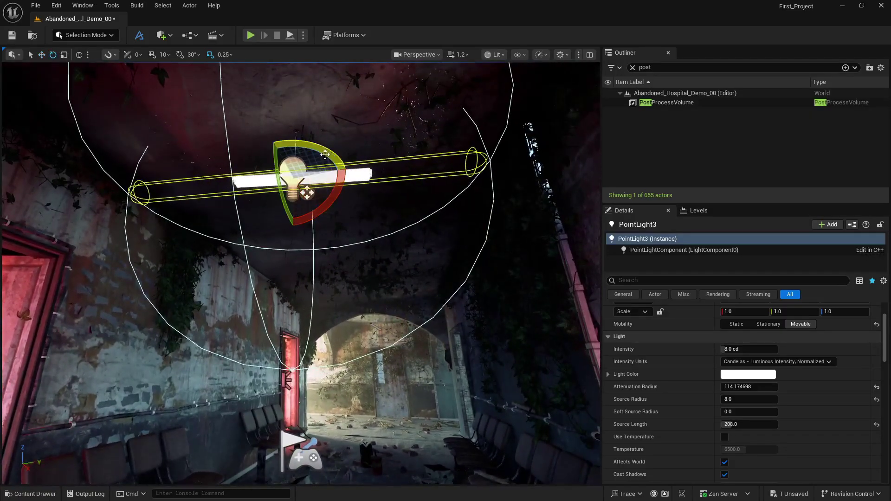
left_click_drag(325, 195, 317, 199)
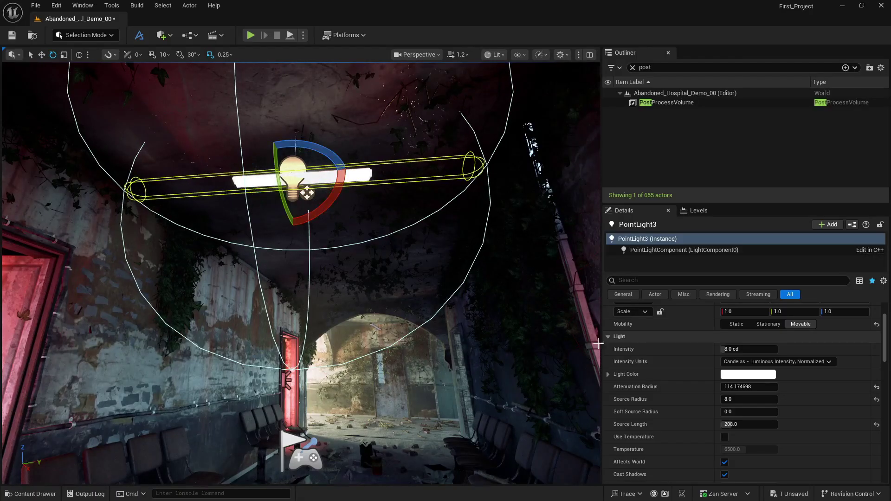
Step: Match the point light's source to the lamp tube with a source length of 80 and a source radius of 3
left_click_drag(742, 425, 740, 425)
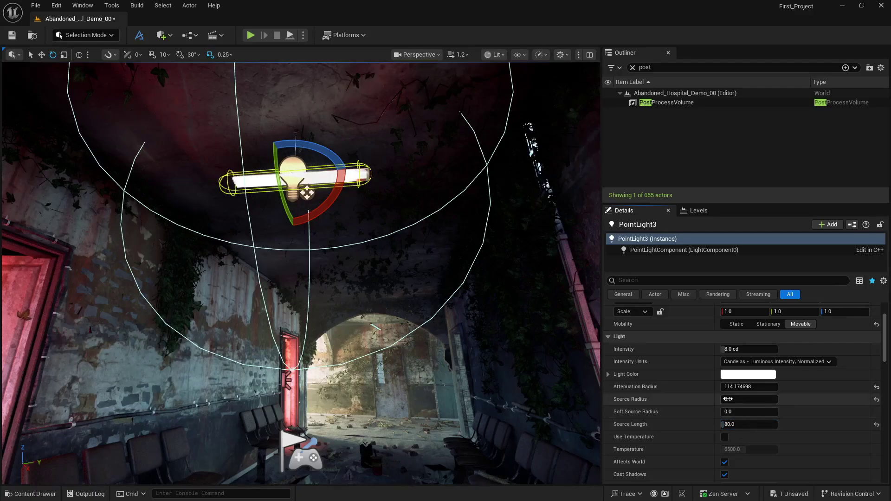
left_click_drag(728, 399, 737, 400)
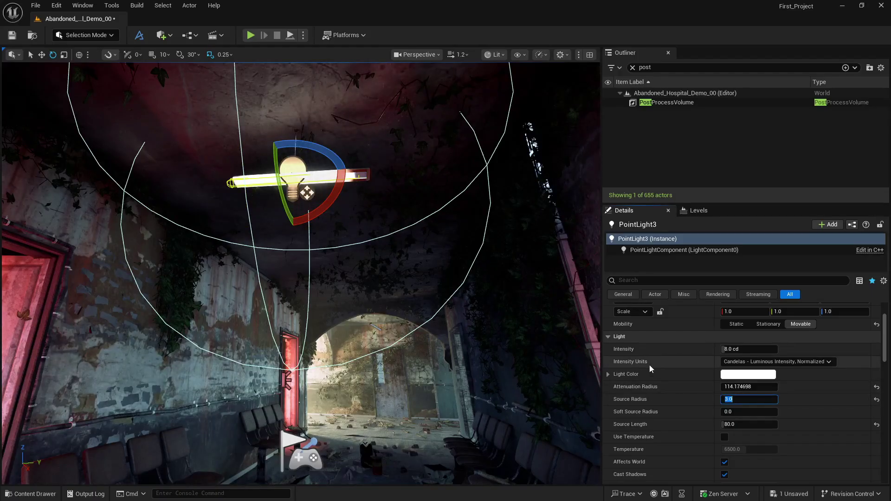
left_click(667, 371)
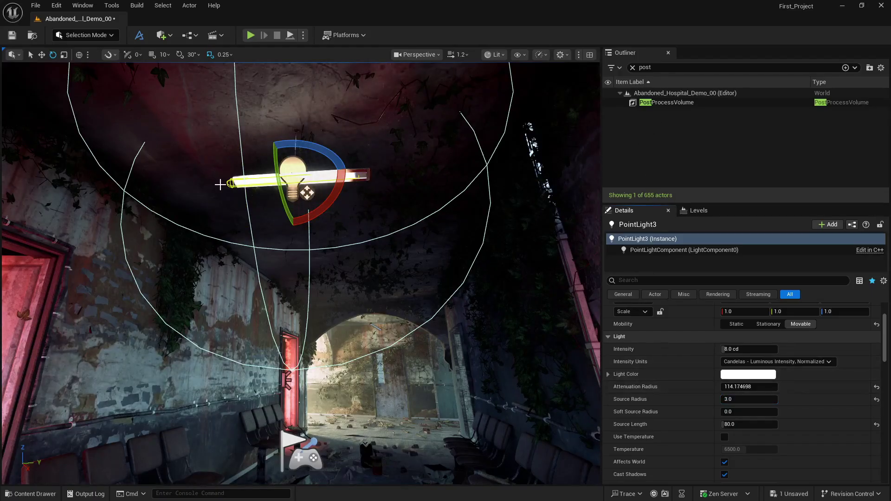
Step: Centre the point light on the lamp tube, then view the shot through CineCameraActor1 with the editor icons hidden
key("w")
left_click_drag(320, 173, 330, 173)
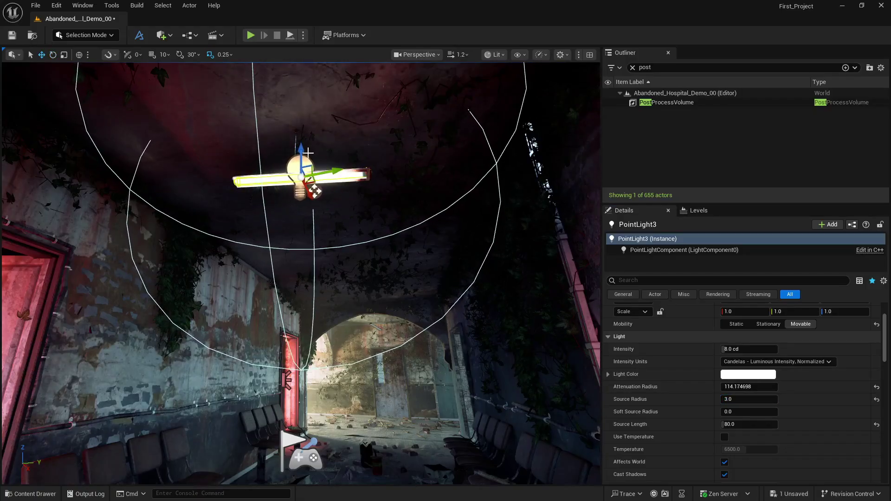
left_click_drag(300, 148, 300, 154)
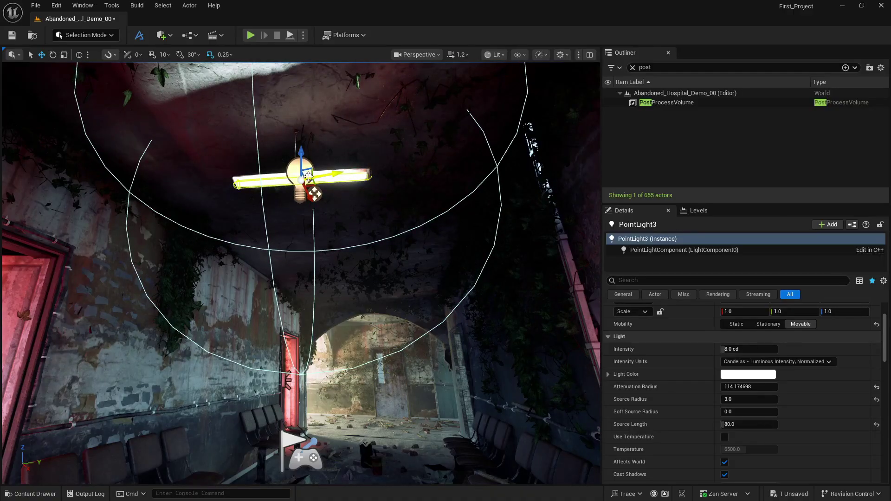
left_click(418, 55)
left_click(424, 110)
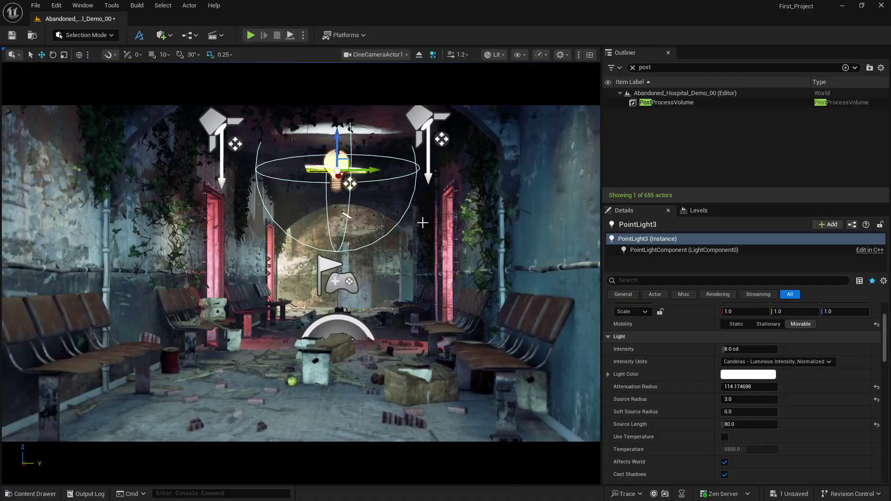
key("g")
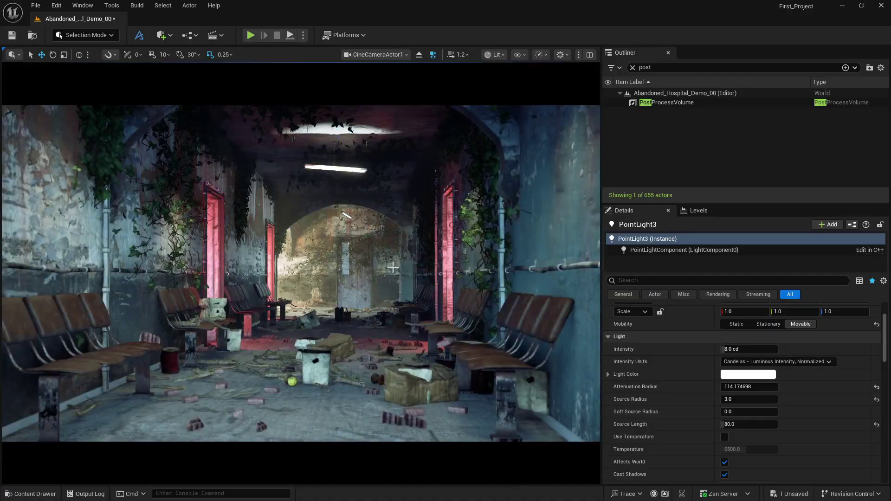
Step: Set the point light's intensity to 2 cd
left_click(727, 350)
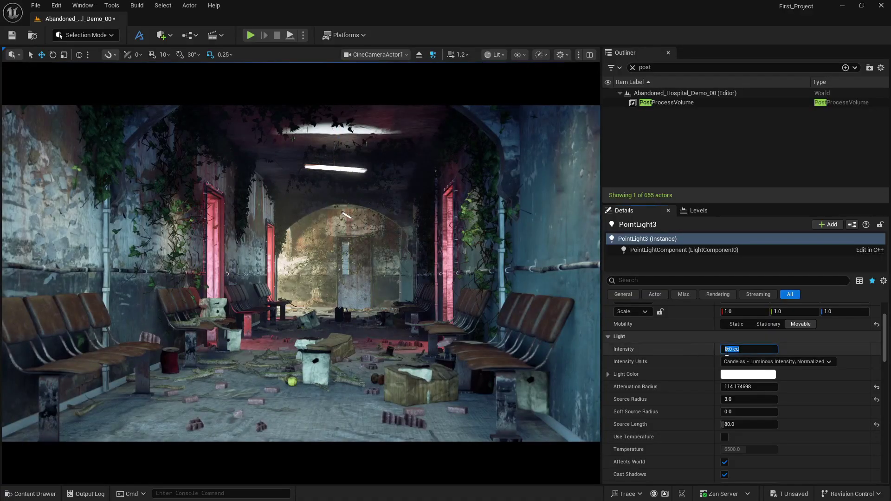
type("2")
key("Return")
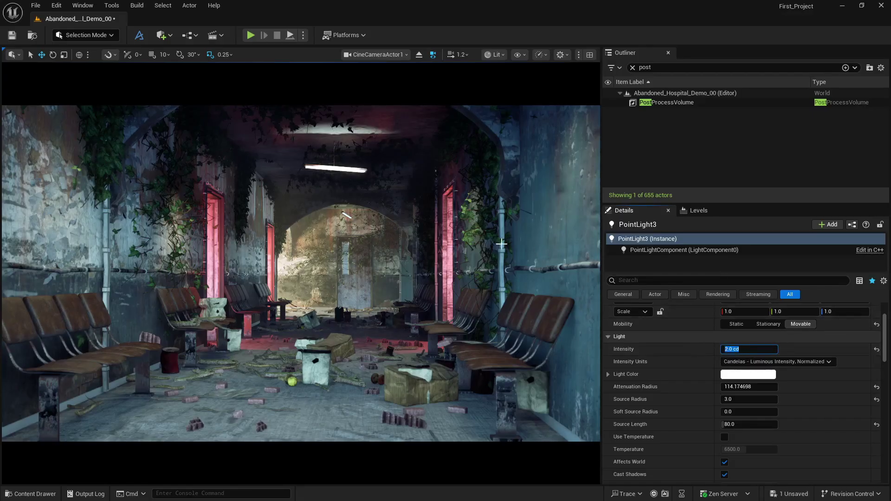
Step: Clear the Outliner filter and compare the corridor shot with PointLight3 hidden and shown, leaving it visible
left_click(665, 250)
left_click(660, 238)
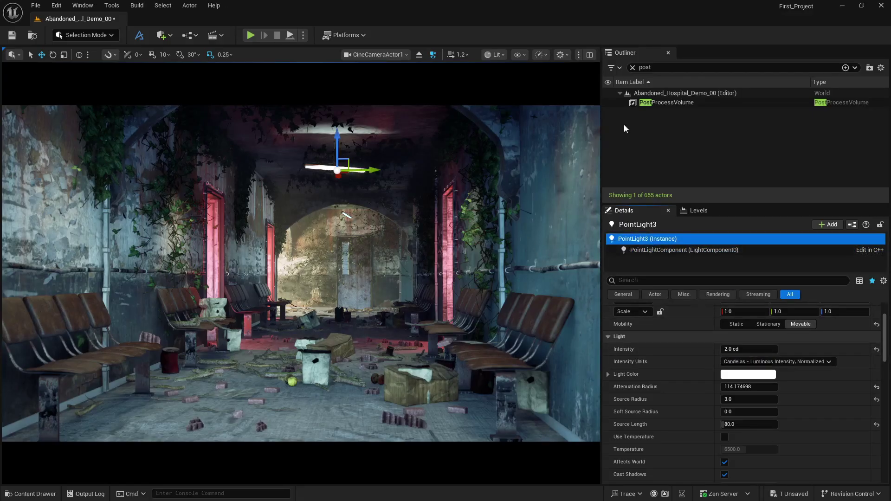
left_click(633, 68)
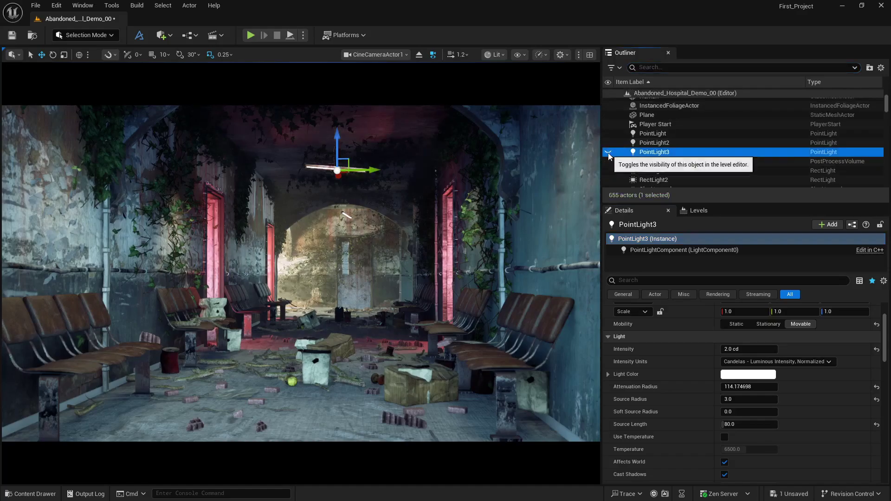
left_click(608, 152)
Step: Lower PointLight3's intensity to 0.1 cd and deselect it
left_click(737, 349)
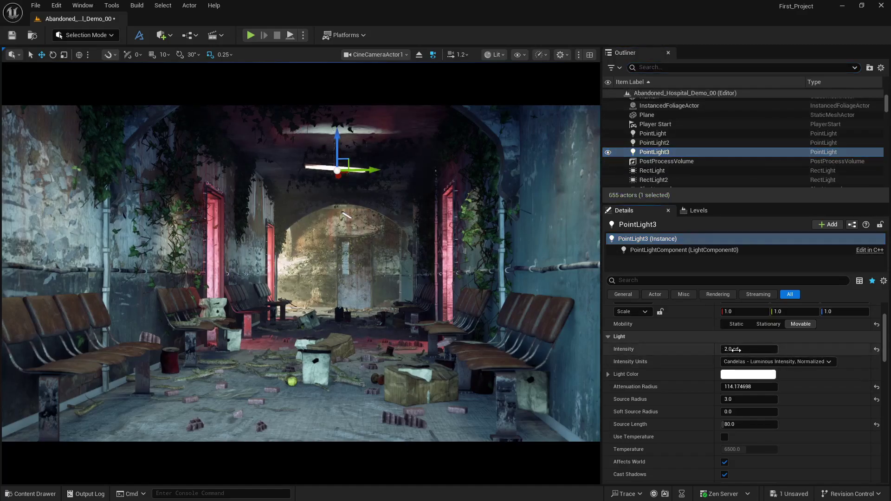
type(".1")
key("Return")
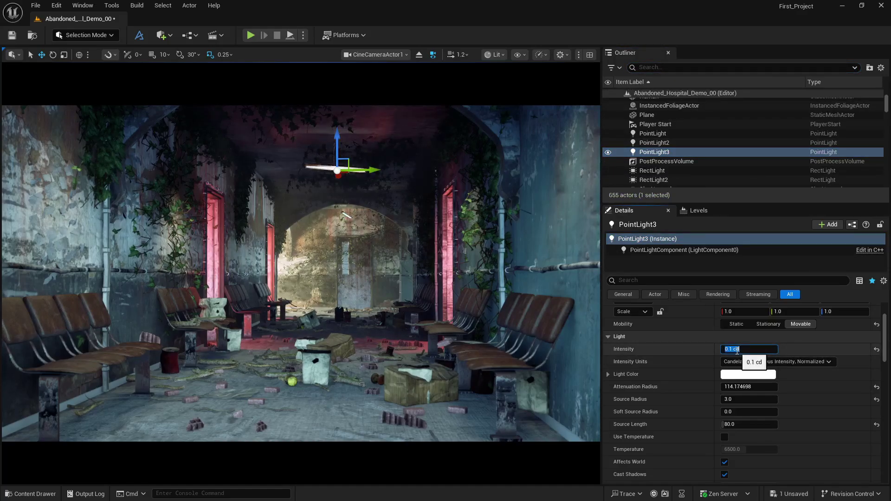
left_click(361, 207)
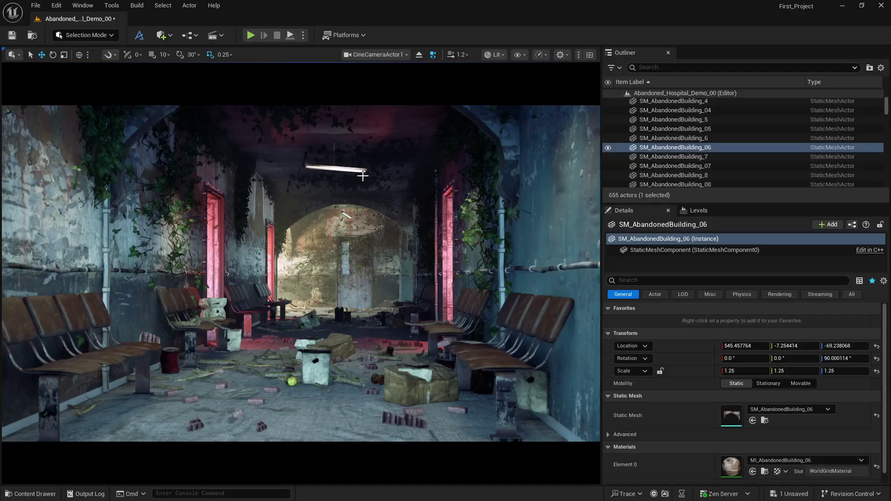
Step: Select the point light in the ceiling lamp and compare the corridor shot with it hidden and shown
key("g")
left_click(337, 160)
key("g")
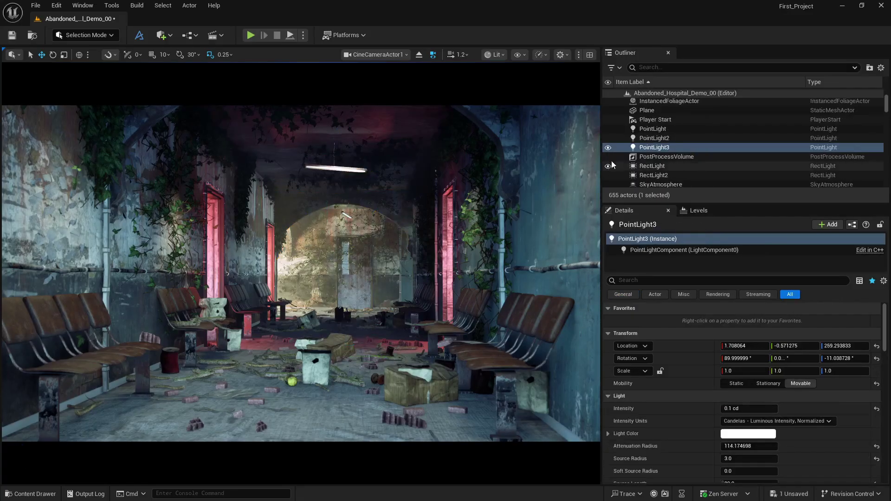
left_click(609, 148)
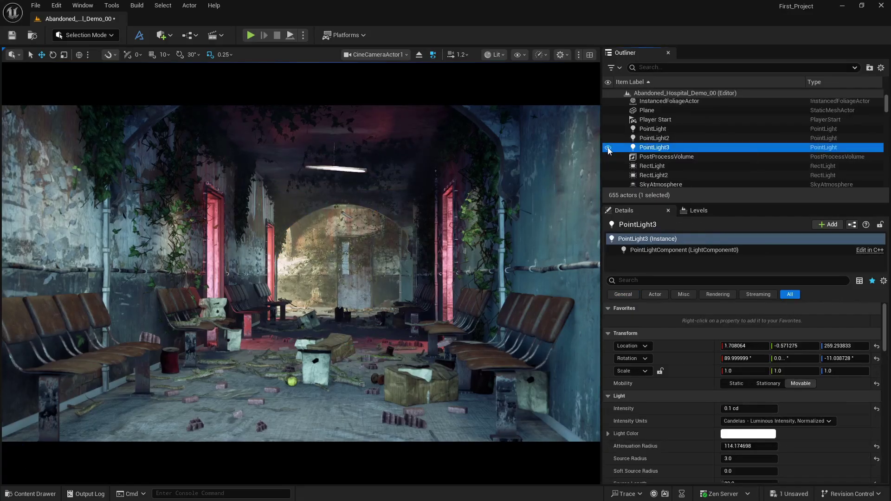
left_click(608, 148)
left_click(608, 148)
Step: Lower PointLight3 slightly beneath the ceiling lamp tube, to a Z location of about 254.6
left_click(647, 166)
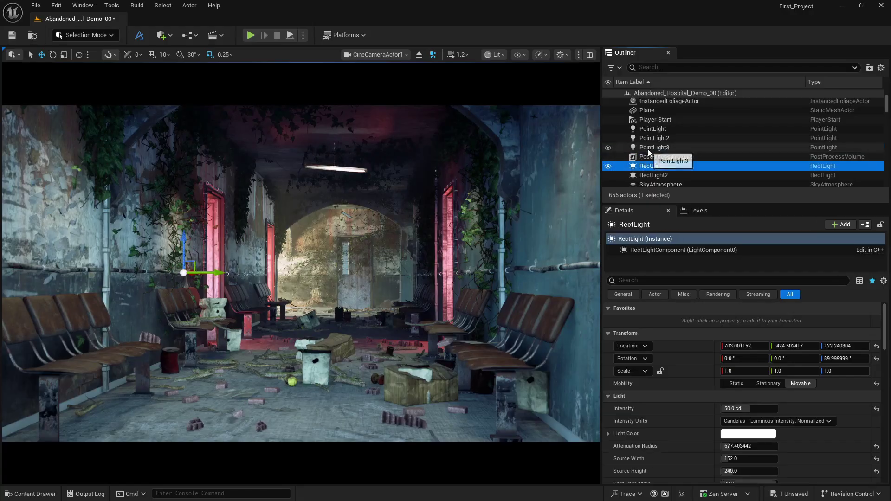
left_click(648, 149)
mouse_move(338, 138)
left_mouse_down()
mouse_move(342, 158)
mouse_move(343, 140)
left_mouse_up()
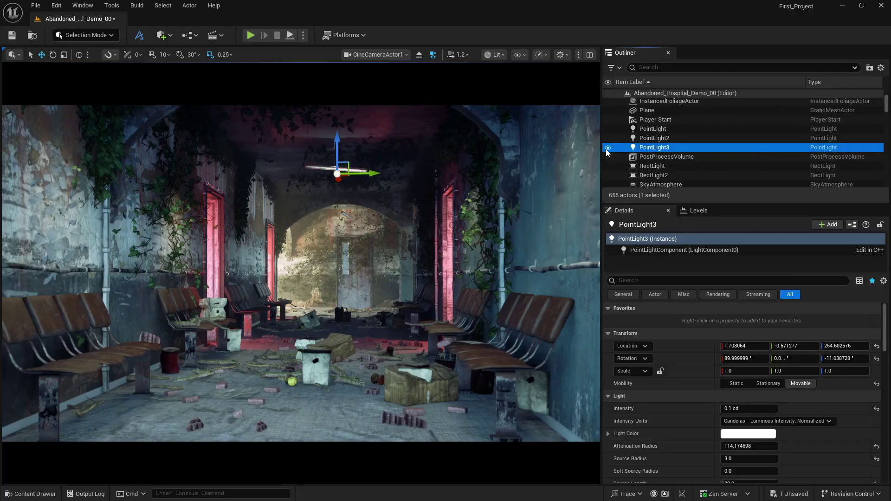
Step: Delete PointLight3 from the ceiling lamp
left_click(639, 168)
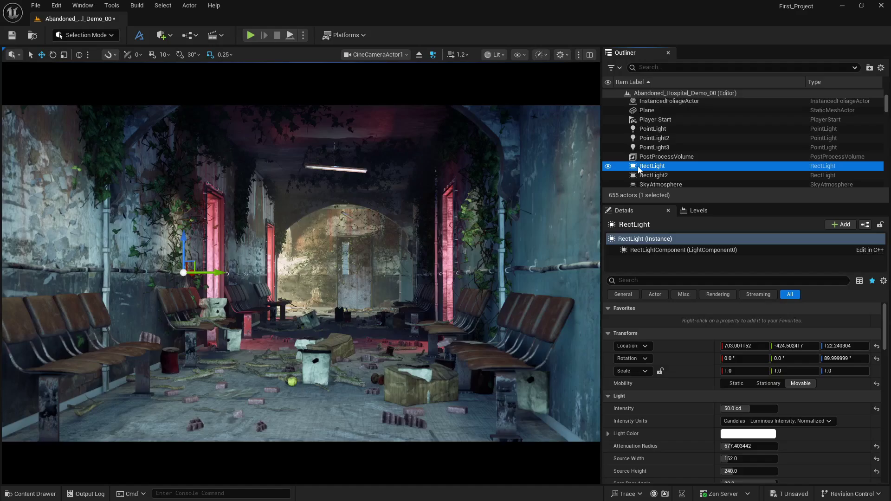
left_click(655, 148)
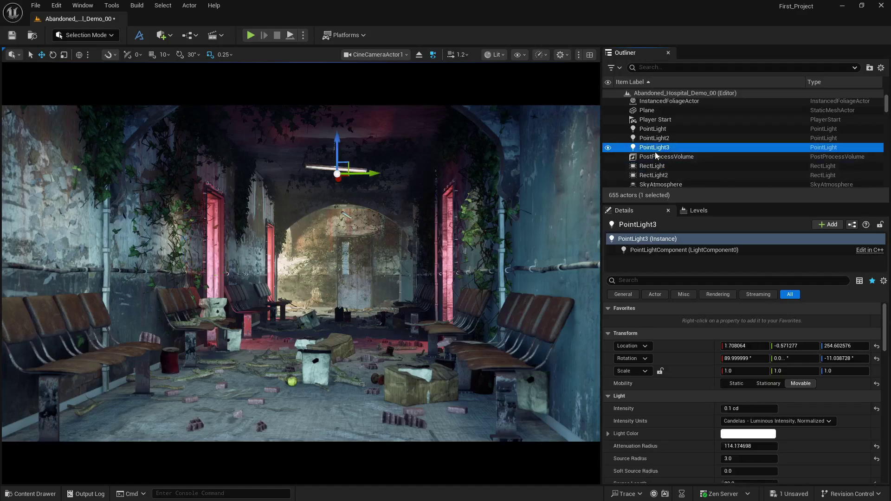
key("Delete")
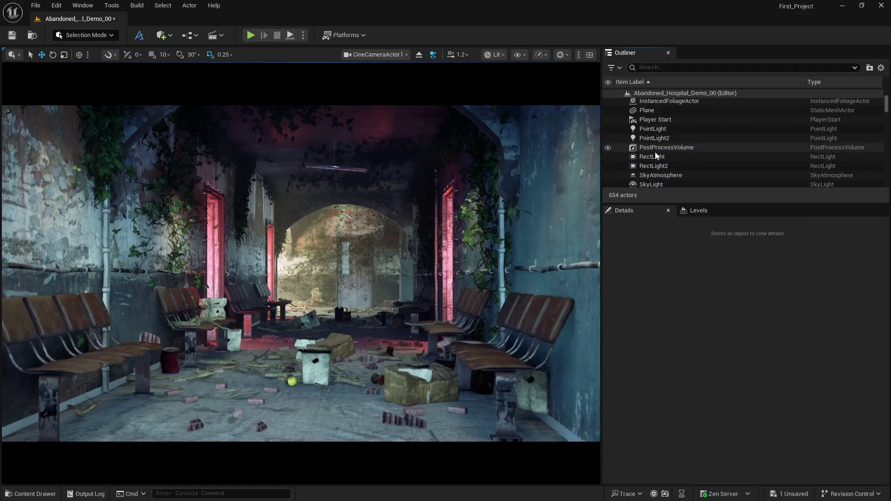
Step: Filter the Outliner for "sky" and try the SkyLight's Intensity Scale at 2, finally setting it to 3
left_click(664, 68)
type("sky")
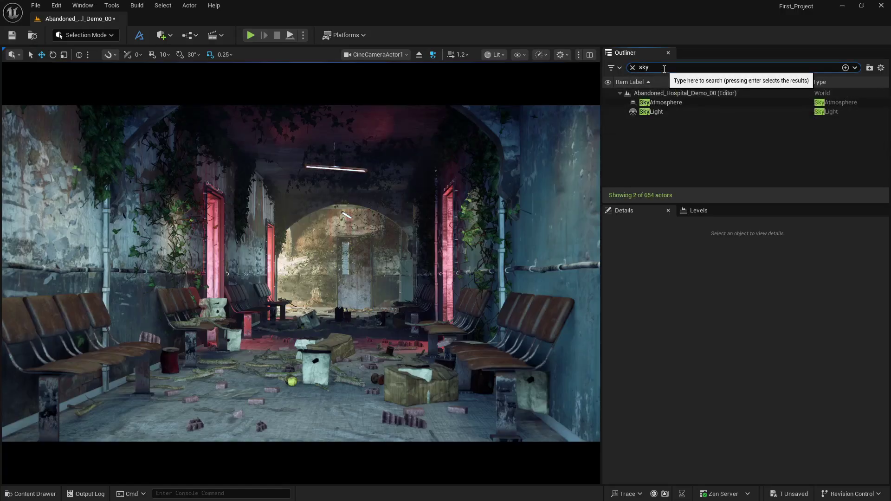
left_click(649, 114)
scroll(705, 408, "down", 2)
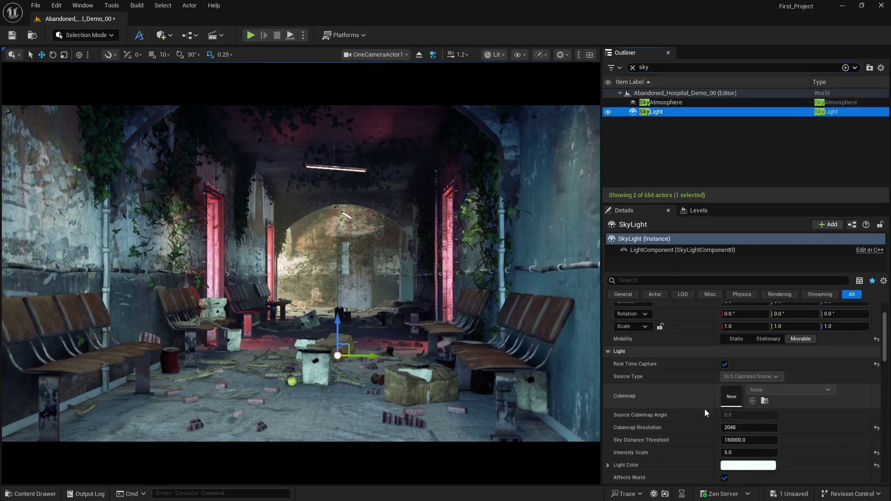
left_click(744, 453)
type("2")
key("Return")
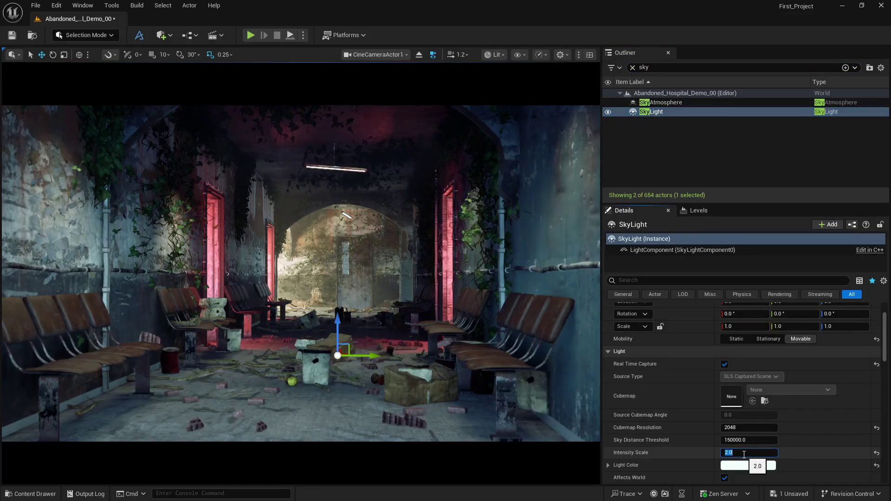
key("Return")
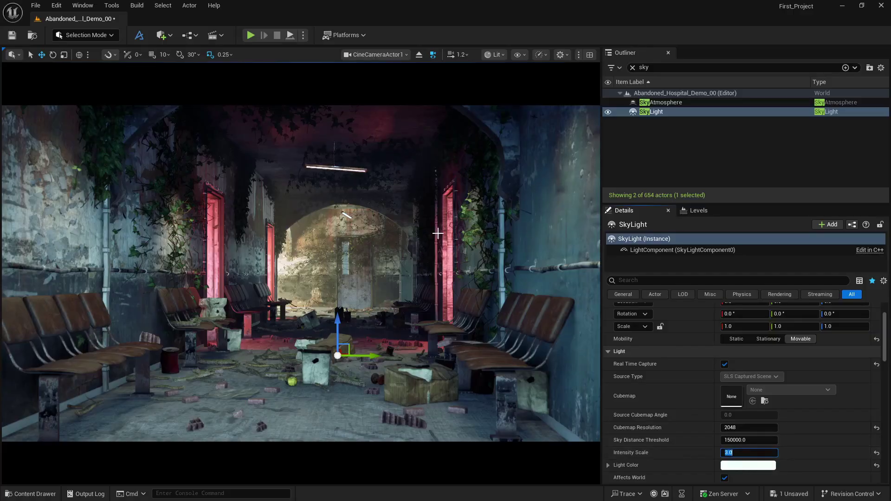
Step: Clear the Outliner filter and compare the corridor shot with RectLight hidden and shown, leaving it visible
left_click(632, 68)
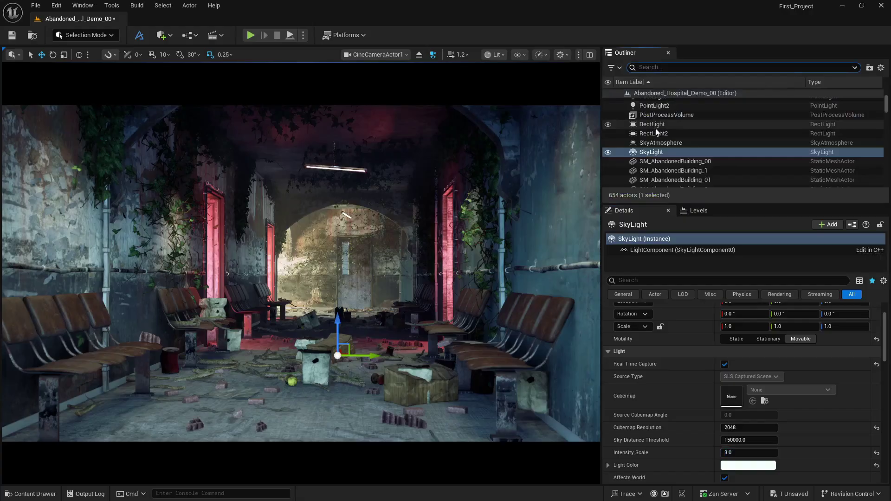
scroll(648, 146, "up", 3)
scroll(660, 162, "down", 2)
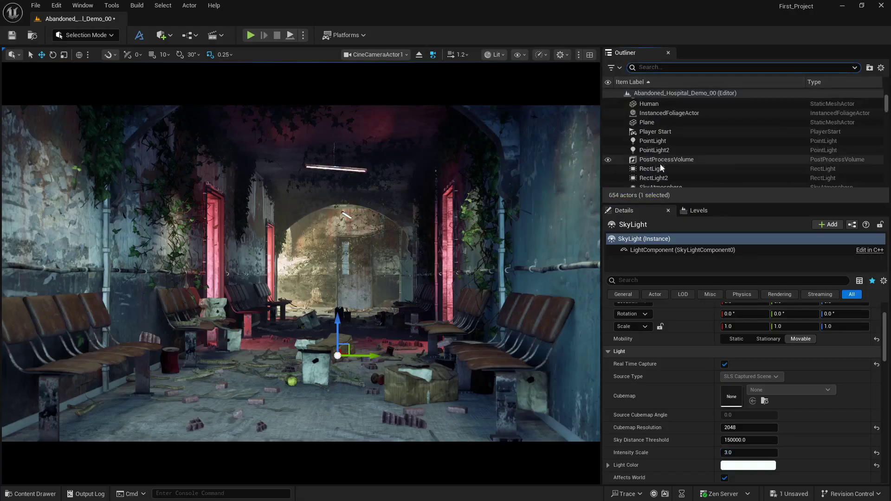
left_click(662, 169)
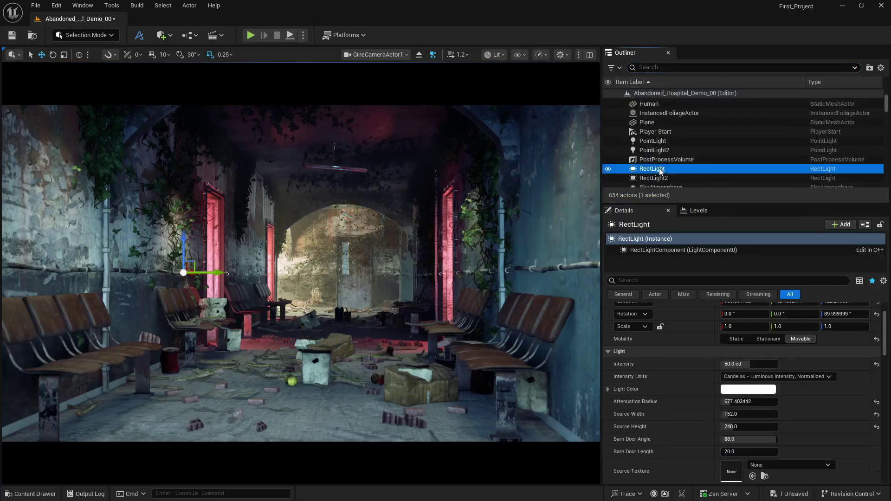
left_click(607, 170)
left_click(607, 170)
left_click(608, 169)
left_click(608, 169)
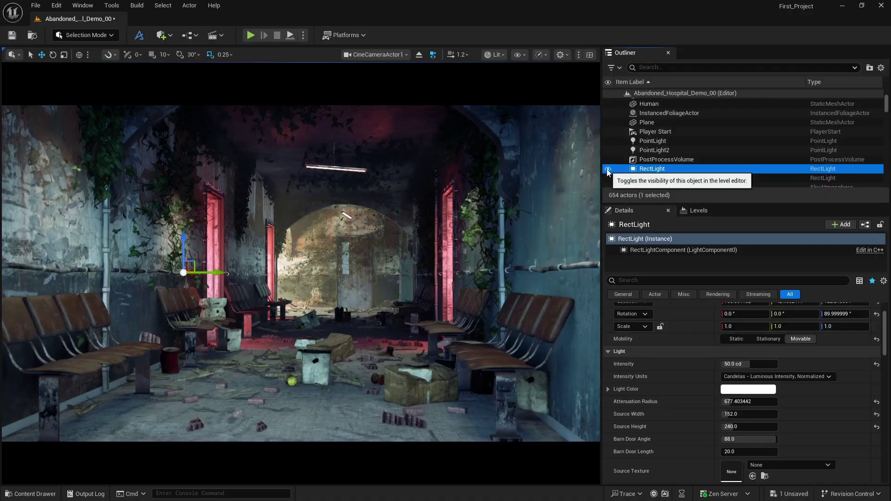
left_click(608, 170)
left_click(608, 169)
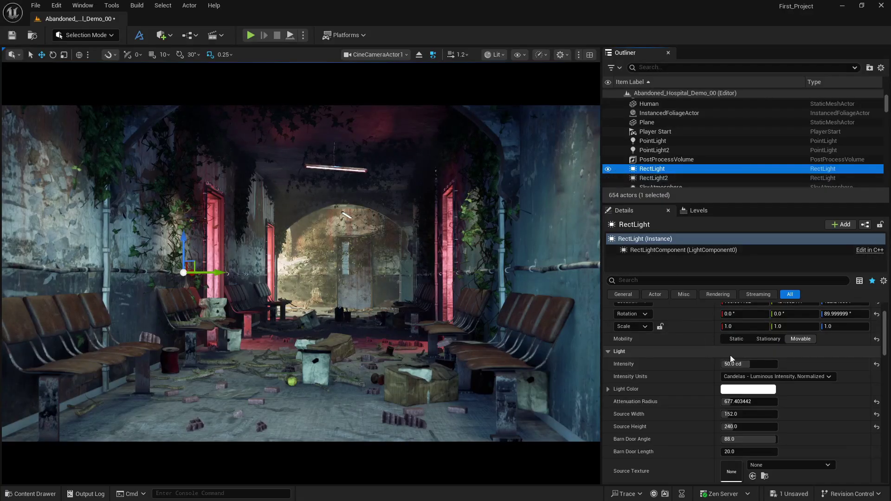
Step: Check the RectLight's Temperature setting, then deselect the light
scroll(718, 401, "down", 3)
left_click(733, 415)
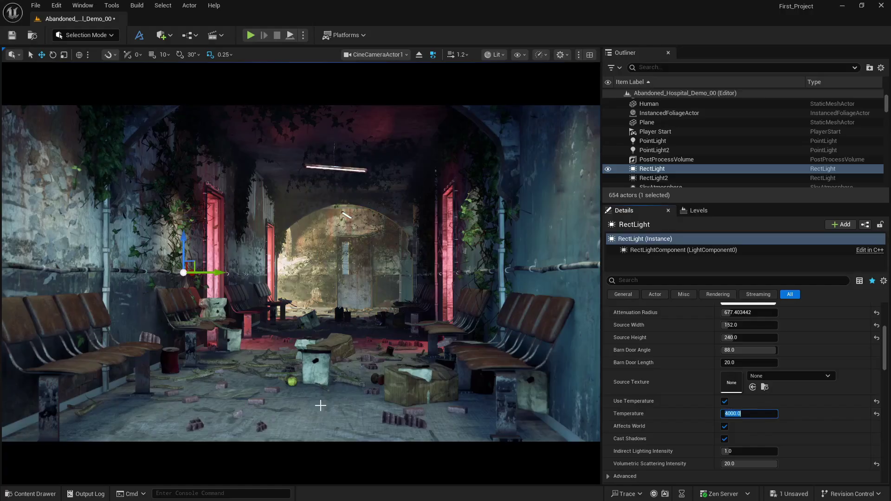
left_click(650, 94)
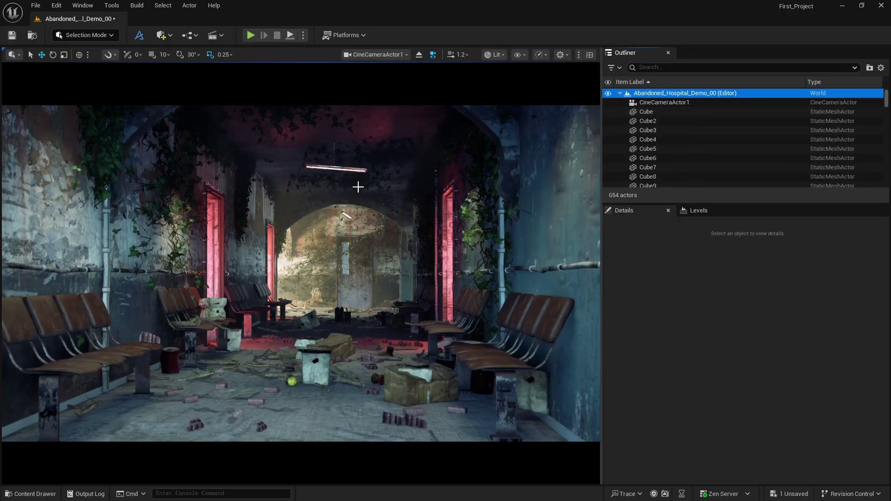
Step: Override the viewport's screen percentage with 150 while viewing the shot full screen, then return to the editor layout
key("F11")
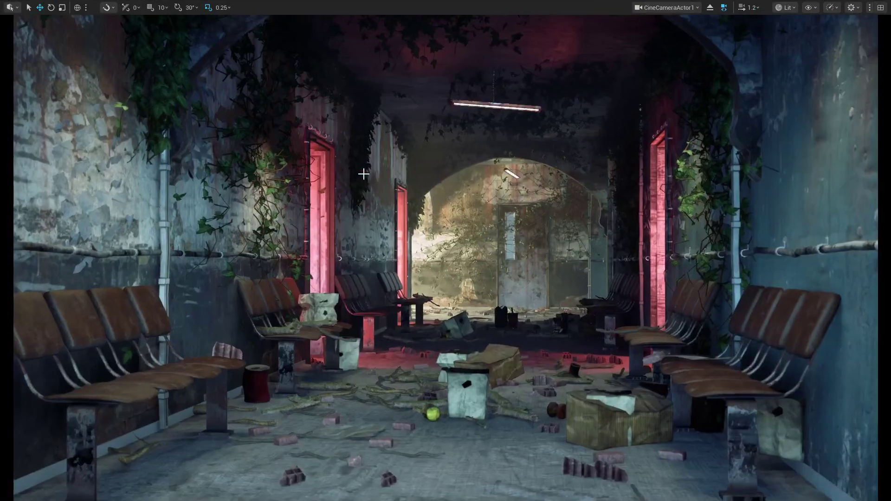
left_click(784, 7)
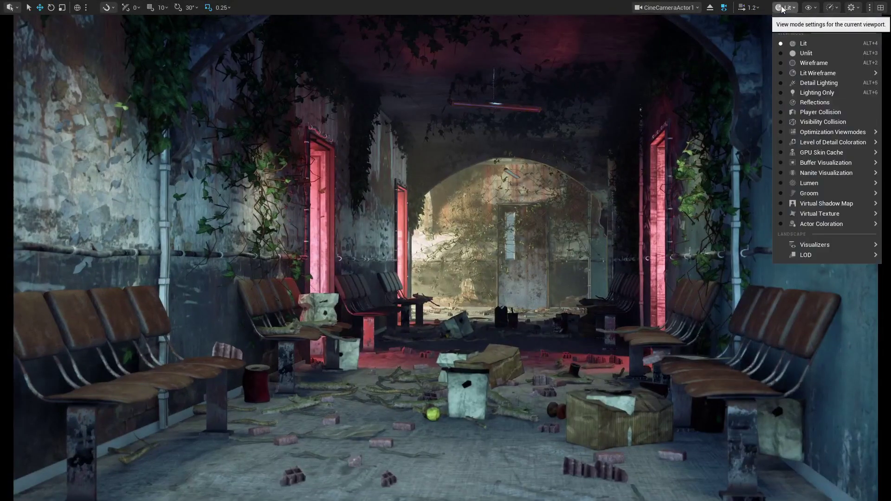
left_click(832, 8)
mouse_move(818, 89)
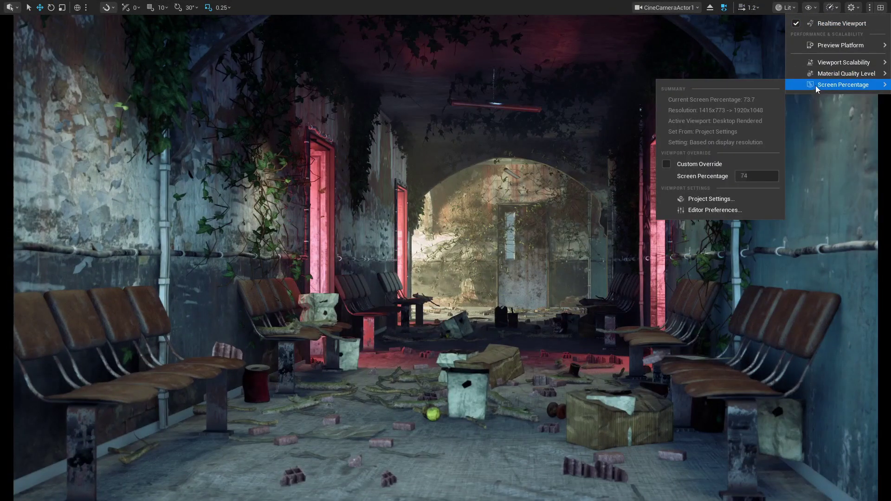
left_click(743, 177)
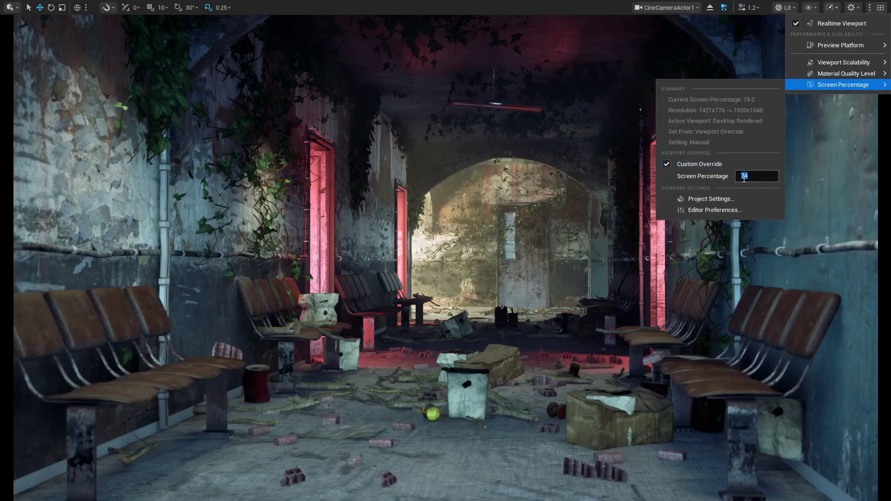
key("Return")
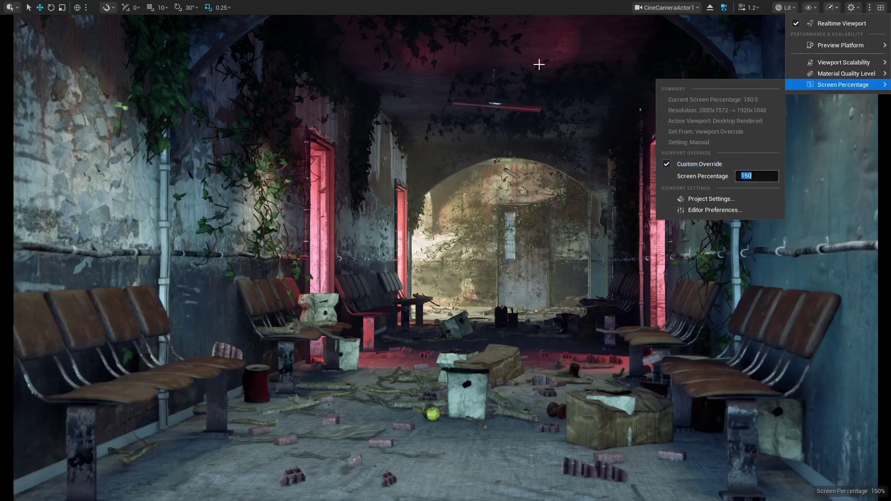
left_click(518, 10)
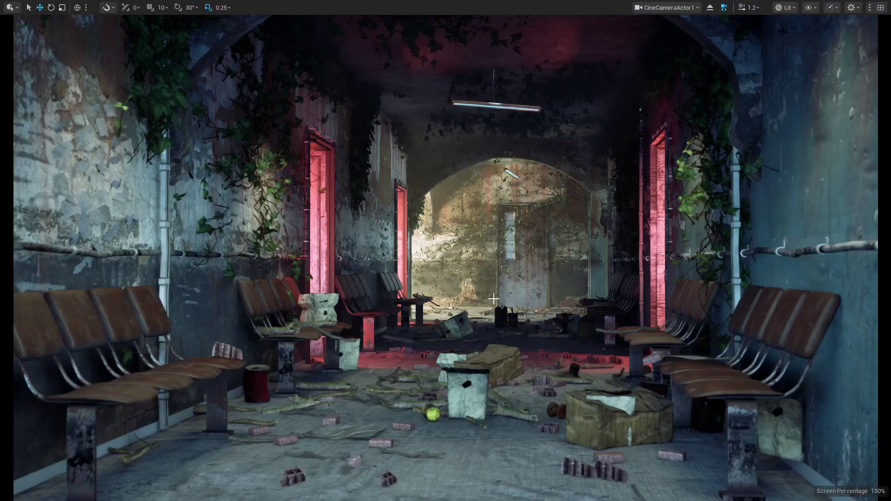
key("F11")
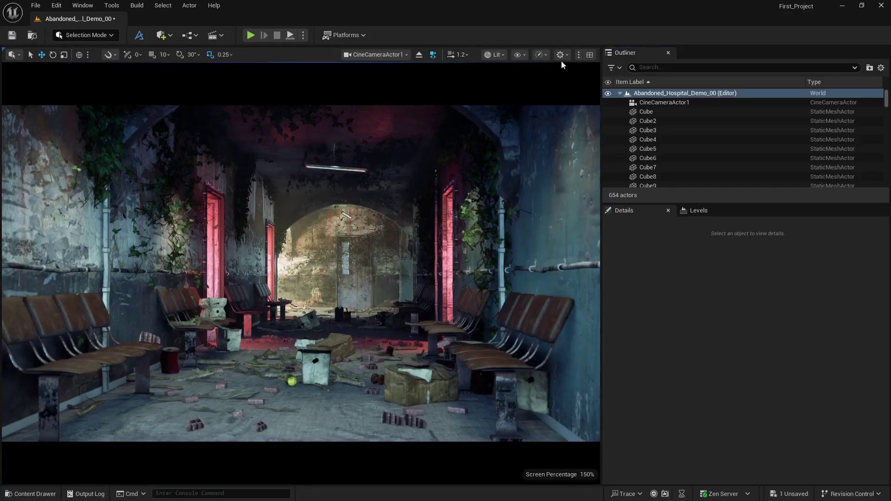
Step: Leave the camera view, place a point light in the corridor's near end at about Z 126, and view through CineCameraActor1 again
left_click(420, 56)
right_click_drag(416, 198, 160, 207)
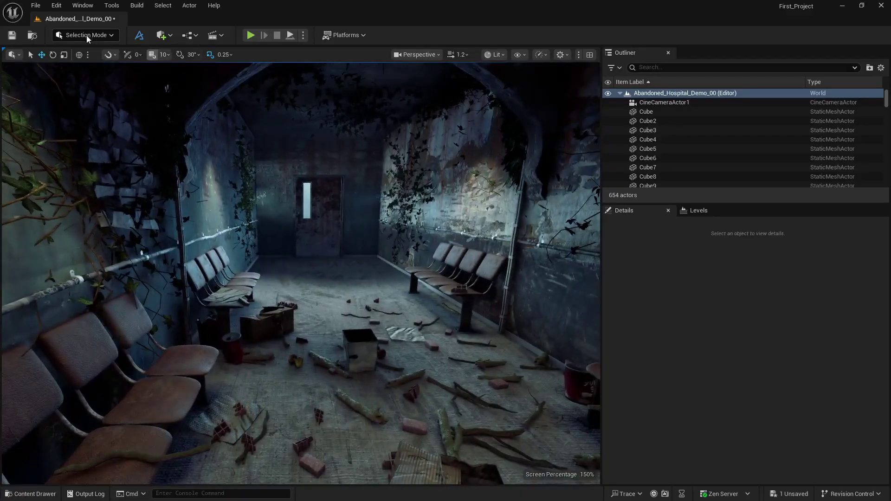
left_click(162, 36)
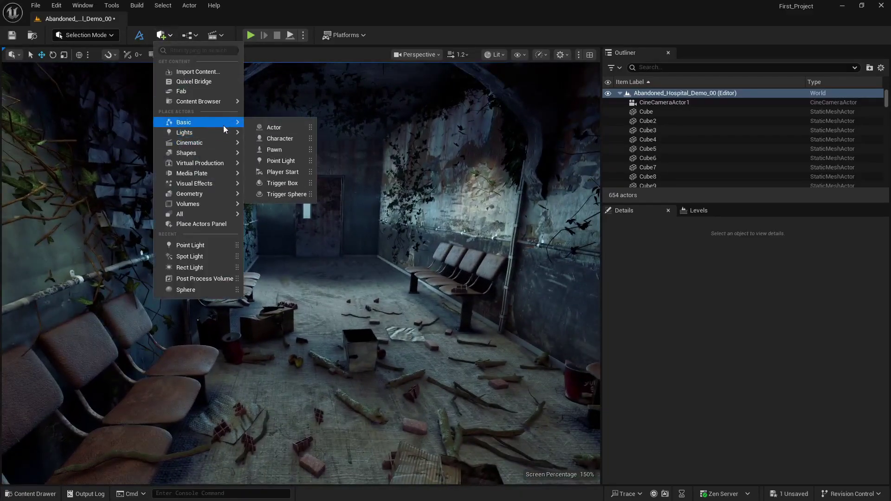
mouse_move(223, 134)
left_click_drag(278, 147, 362, 299)
left_click_drag(374, 253, 374, 206)
left_click(416, 55)
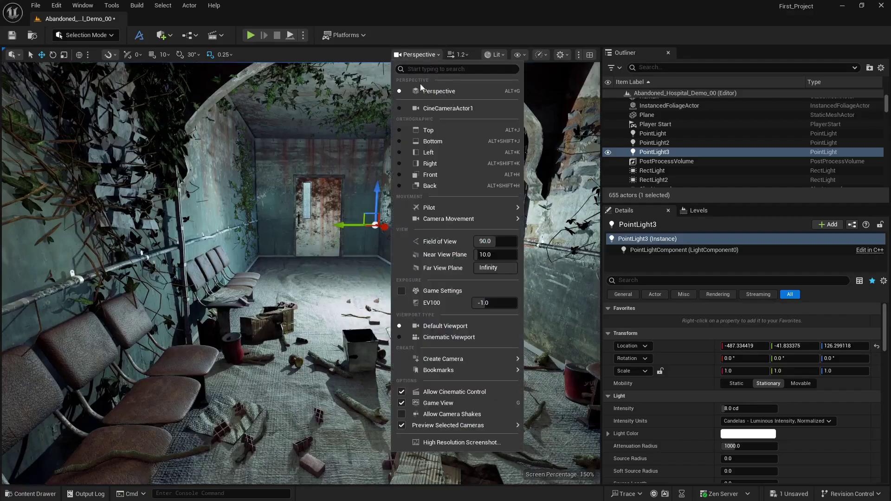
mouse_move(457, 107)
left_click(603, 122)
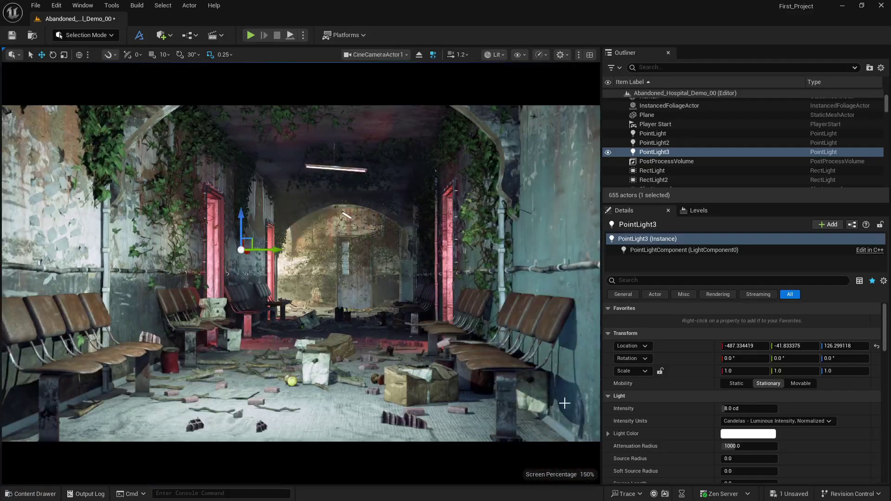
Step: Make the new PointLight3 movable and set its intensity to 3 cd
left_click(801, 384)
left_click(735, 409)
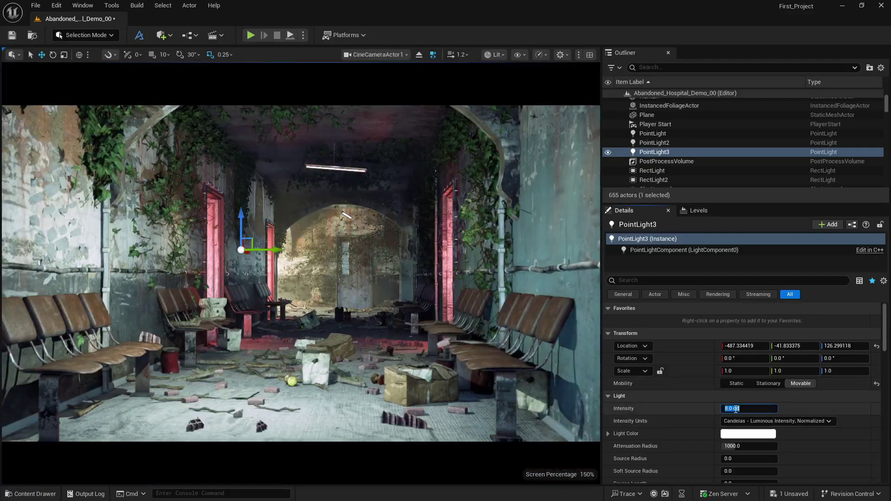
type("3")
key("Return")
Step: Try a saved red swatch as PointLight3's light colour
scroll(692, 453, "down", 4)
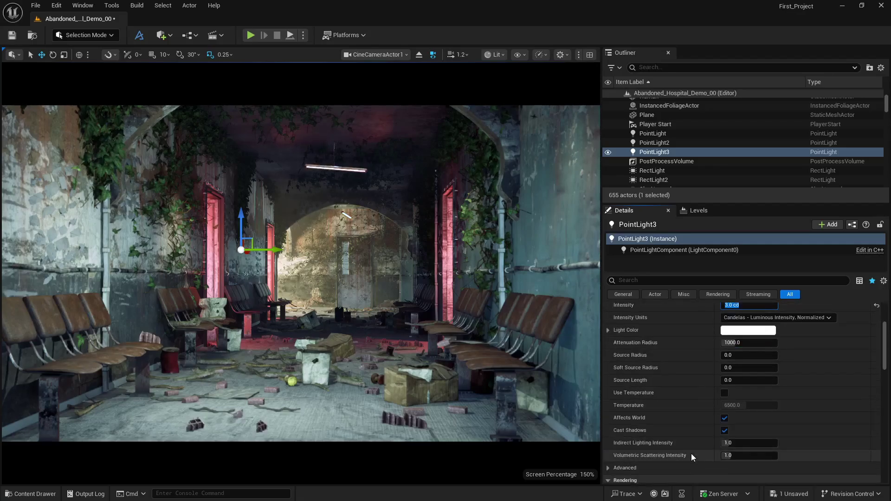
left_click(734, 330)
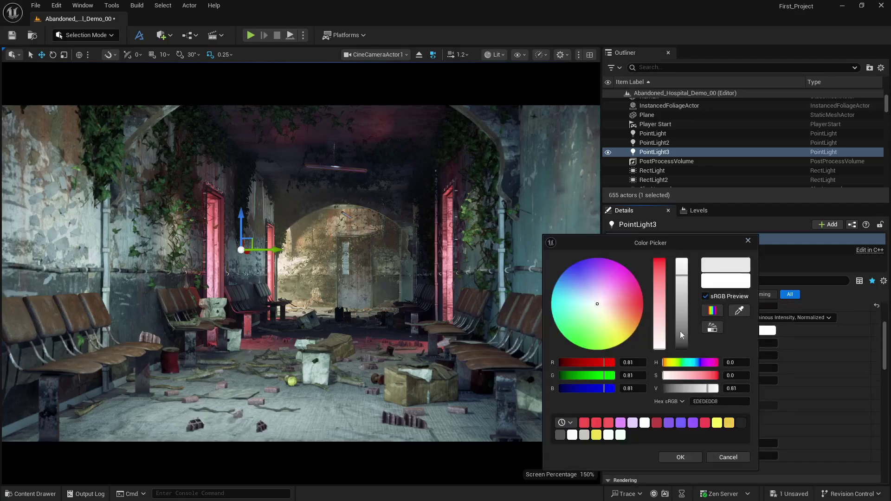
left_click(596, 423)
left_click(680, 458)
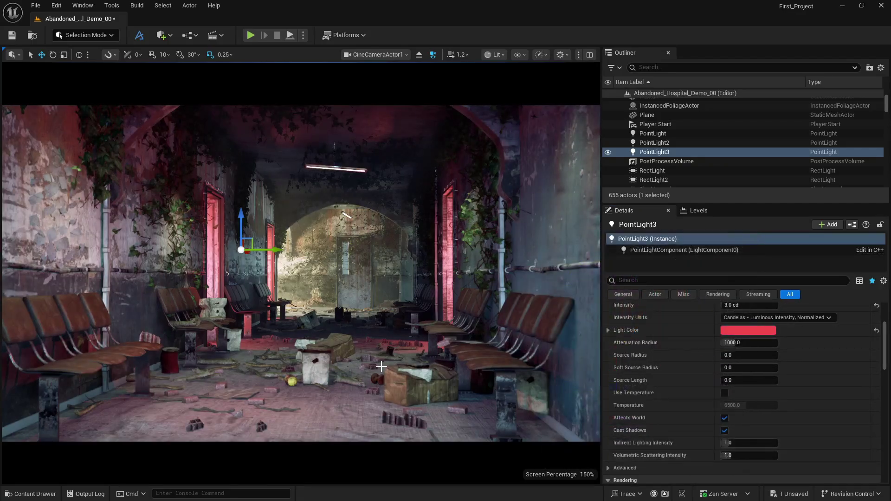
Step: Set PointLight3's light colour to light blue, hex 63BFFFFF, starting from a saved violet swatch and shifting its hue
left_click(735, 329)
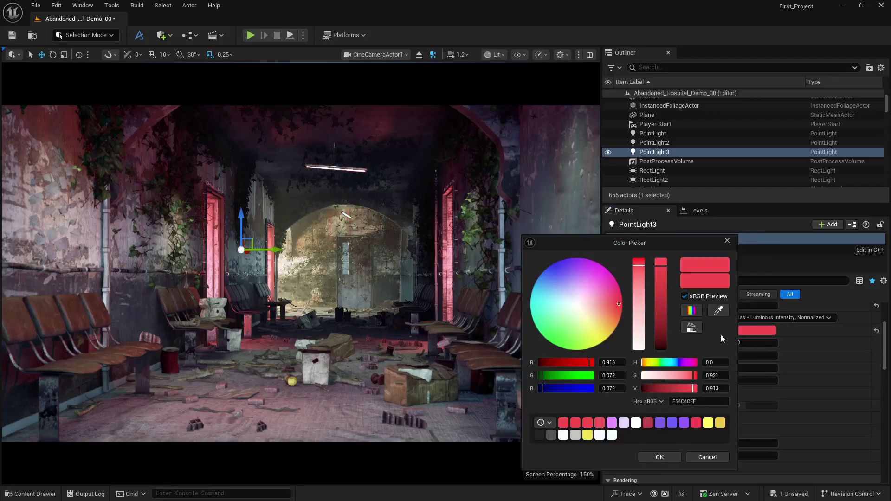
left_click(672, 423)
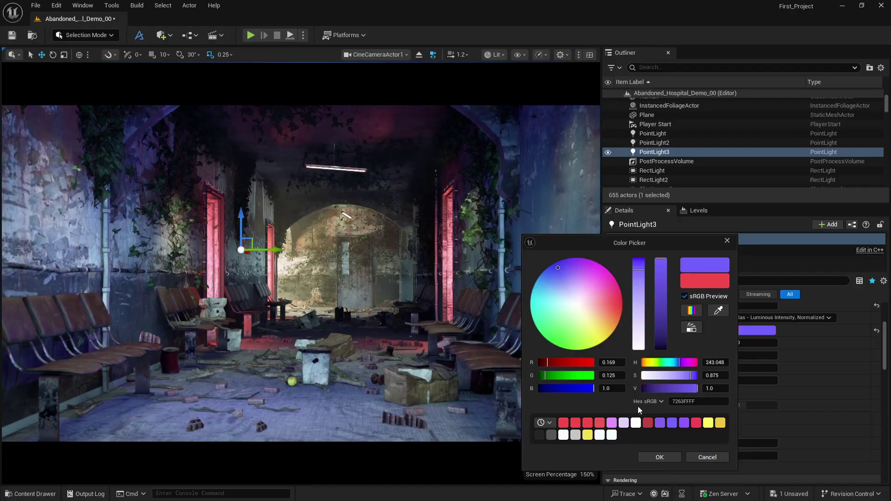
left_click_drag(680, 363, 674, 362)
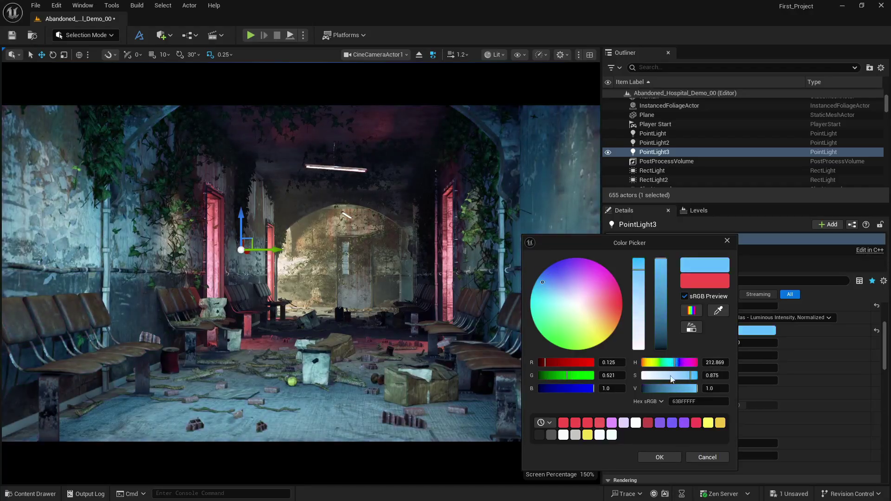
left_click(664, 458)
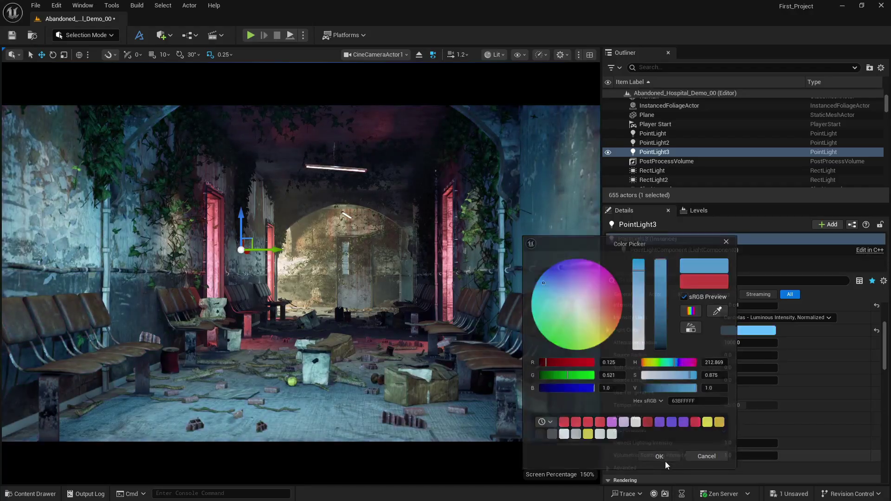
Step: Compare the shot with PointLight3 hidden and shown, then set its Source Radius to 56 and deselect it
left_click(606, 154)
left_click(606, 154)
left_click(606, 154)
left_click(606, 154)
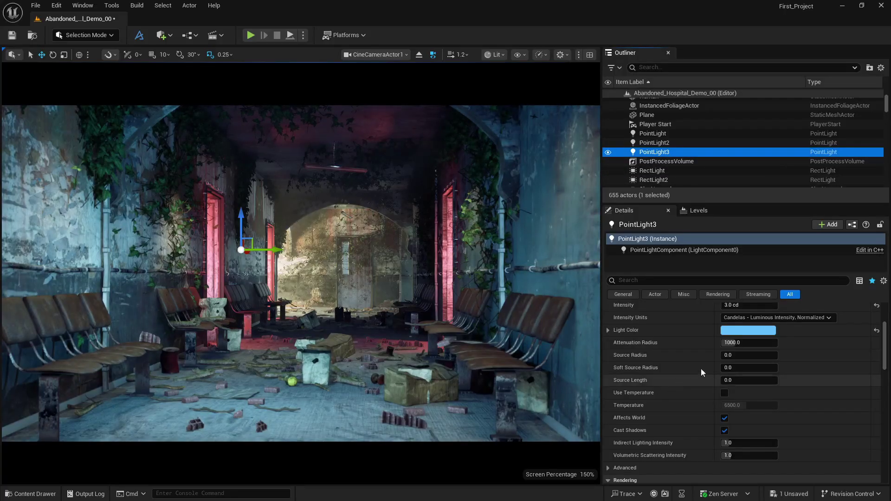
mouse_move(743, 355)
left_mouse_down()
mouse_move(762, 355)
mouse_move(750, 355)
left_mouse_up()
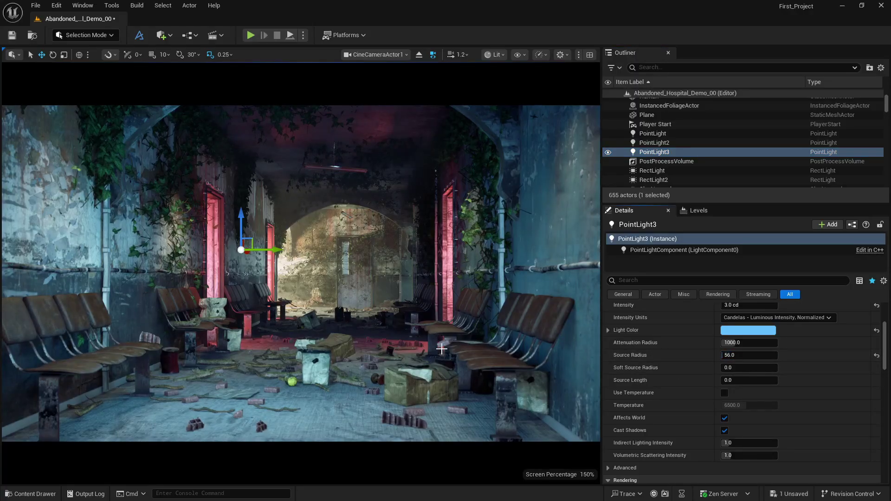
left_click(670, 94)
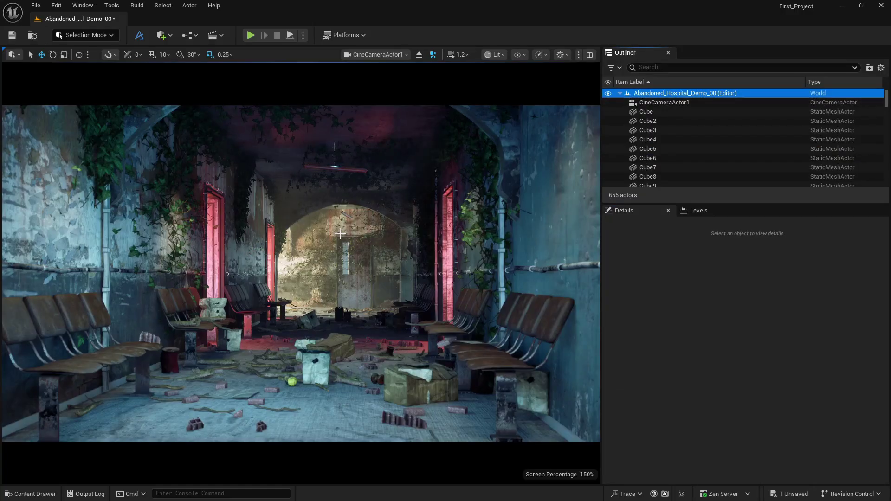